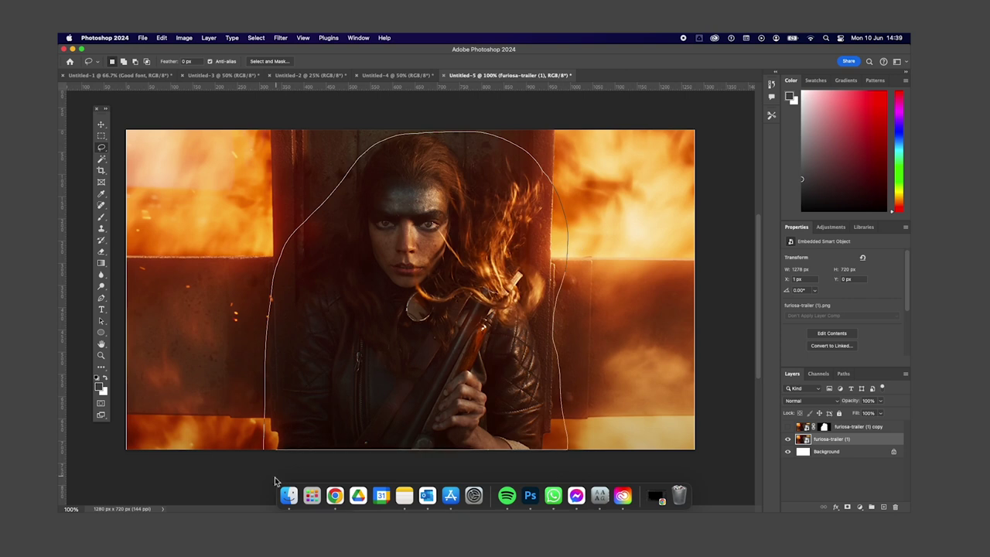
- Remove the lassoed woman with an empty-prompt Generative Fill, leaving only the burning doorway
click(503, 461)
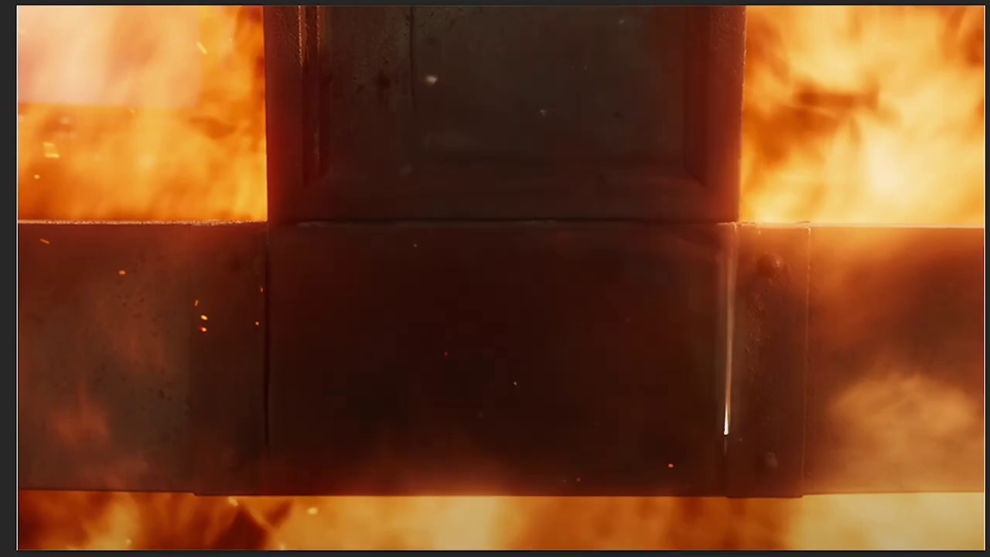
- Scale the fiery door image down to 62.48% and centre it with white margins around it
key(ctrl+t)
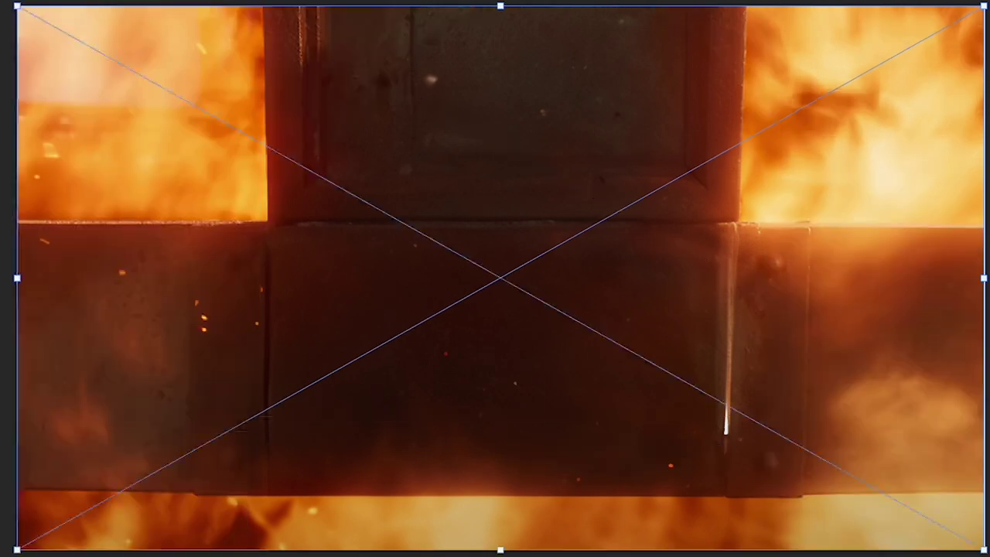
drag(649, 283, 528, 379)
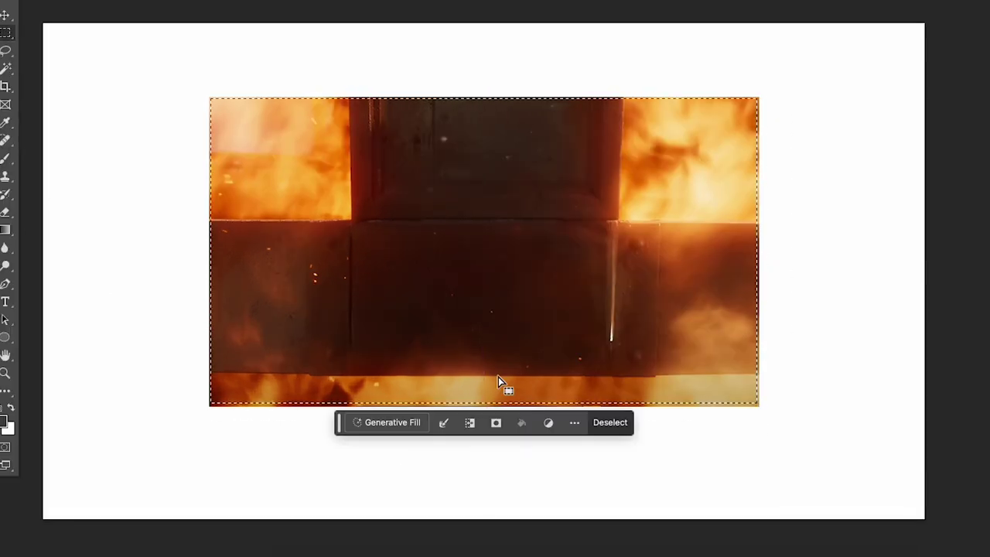
key(ctrl+shift+i)
click(371, 537)
click(615, 537)
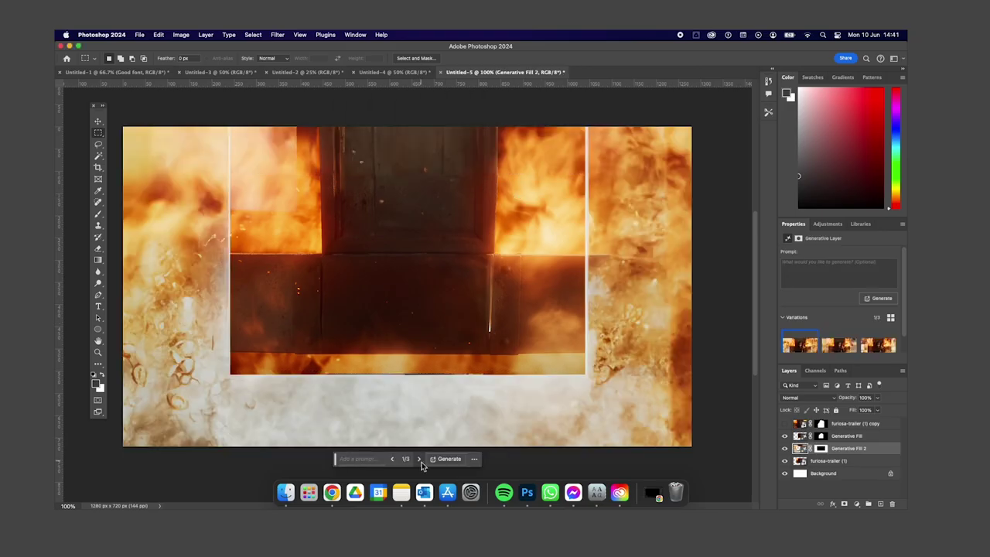
click(419, 458)
key(v)
key(super+z)
key(super+z)
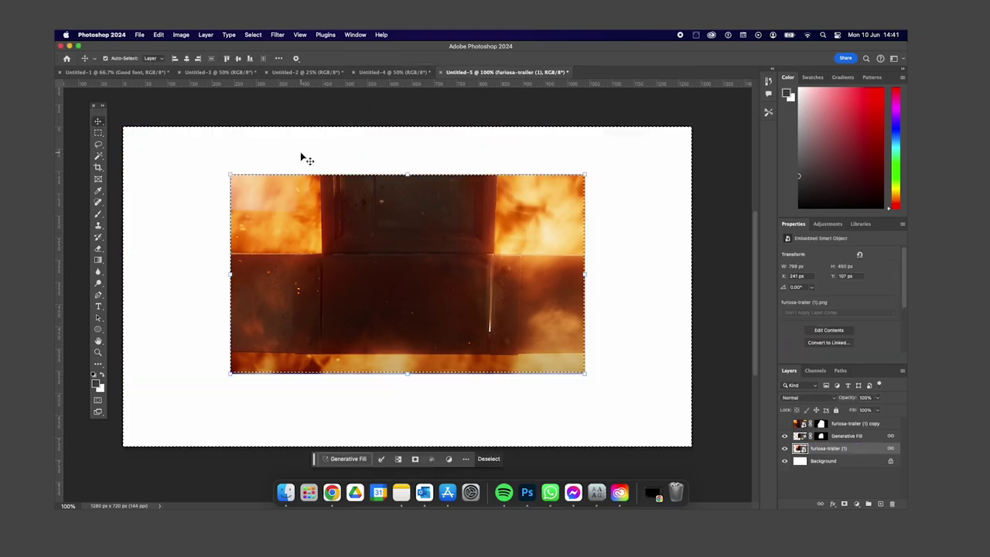
click(488, 459)
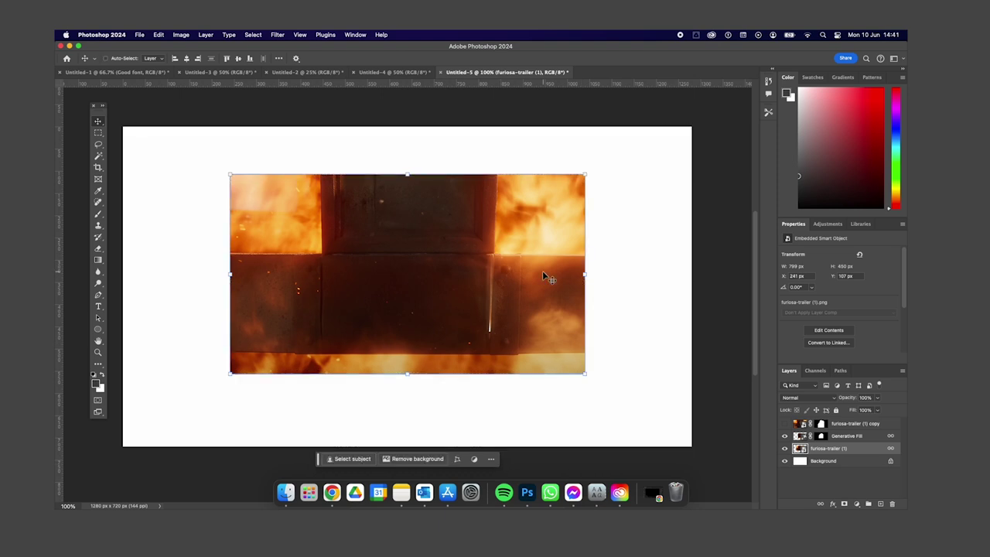
key(super+j)
drag(543, 275, 543, 287)
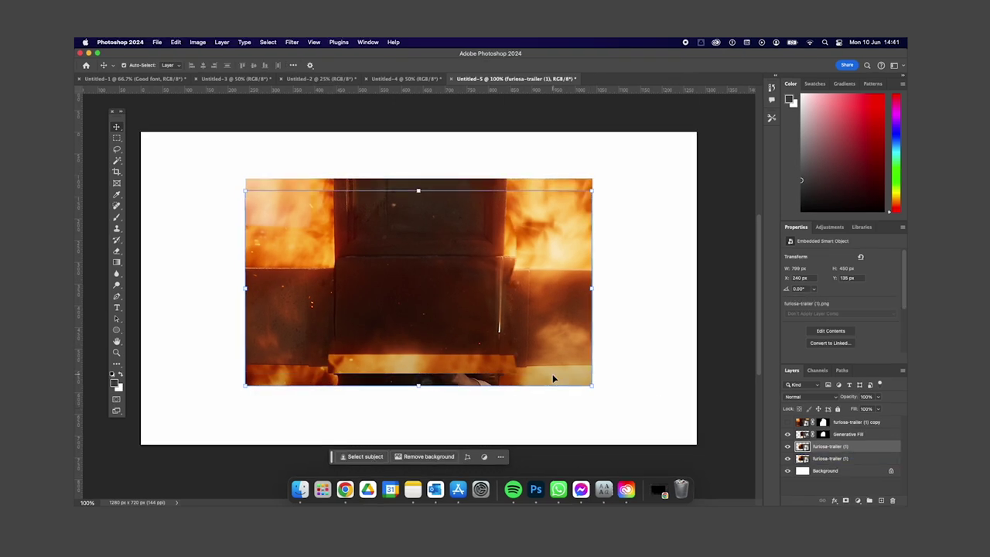
drag(552, 378, 600, 448)
key(super+z)
drag(532, 221, 532, 199)
key(BackSpace)
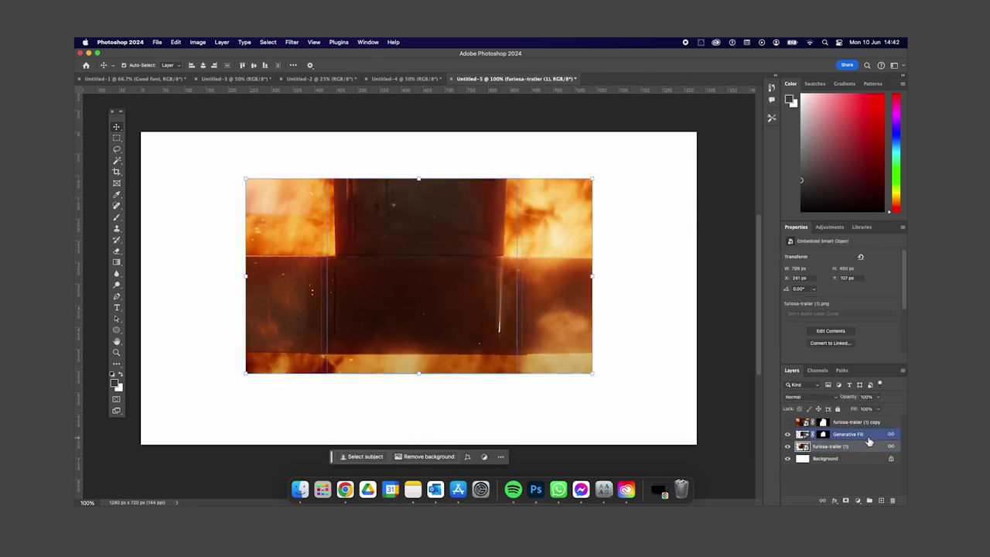
- Merge the selected background layers and enlarge the merged backdrop across the right half
right_click(869, 441)
click(788, 325)
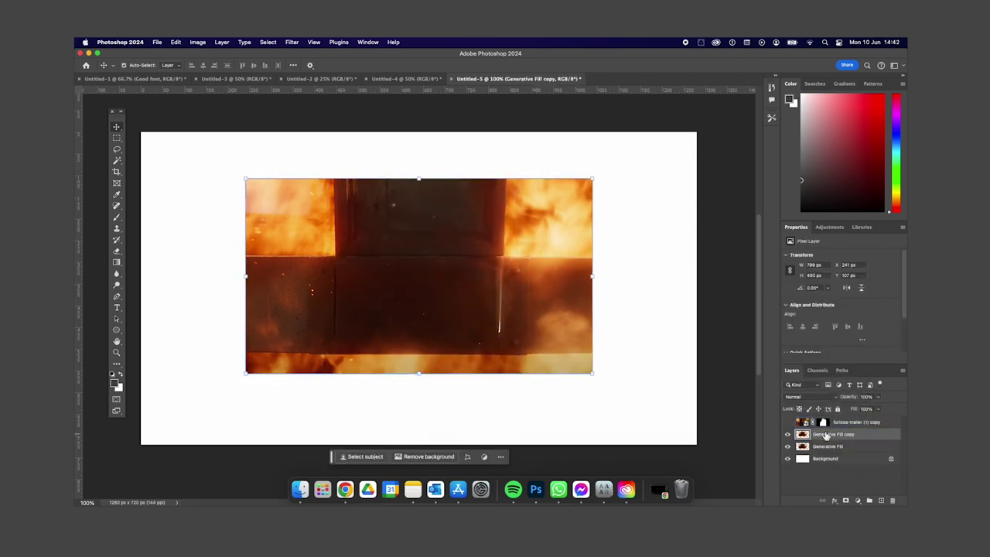
key(super+t)
drag(593, 372, 742, 374)
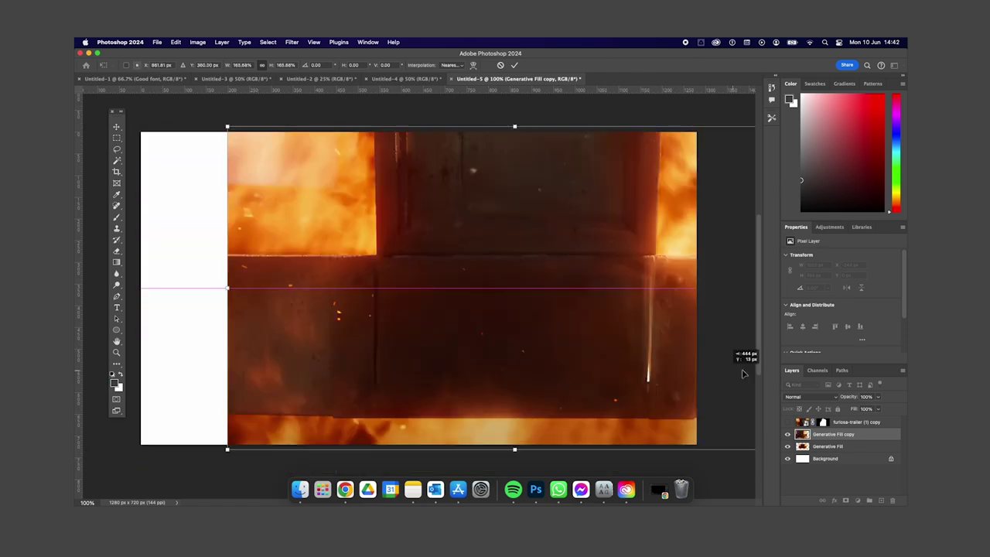
key(super+minus)
key(super+minus)
key(super+minus)
mouse_move(336, 247)
mouse_down()
mouse_move(444, 260)
mouse_move(344, 260)
mouse_up()
drag(537, 347, 669, 477)
key(Return)
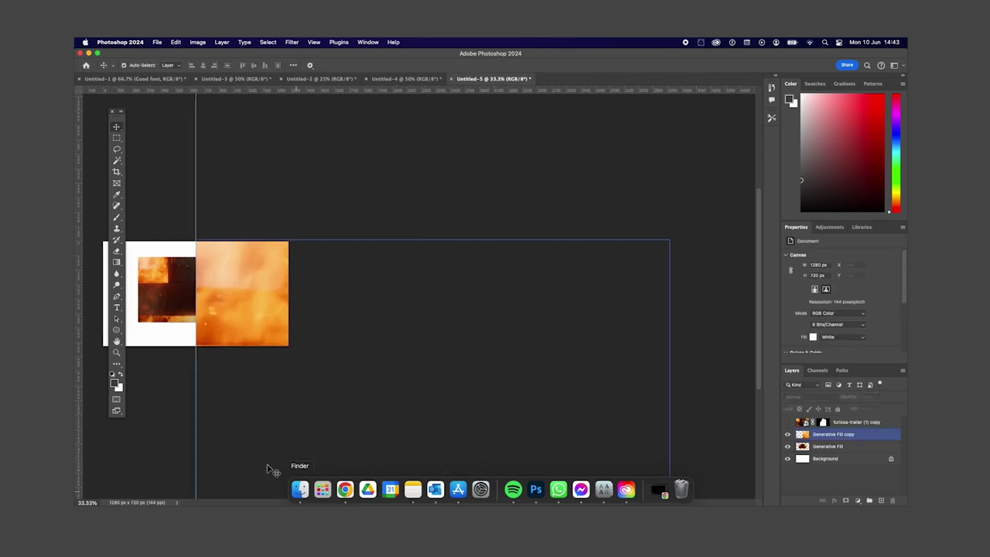
- Raise the dark Generative Fill layer above its copy and enlarge it to fill the area
click(371, 288)
key(super+bracketright)
key(super+t)
drag(372, 287, 431, 288)
drag(461, 320, 532, 338)
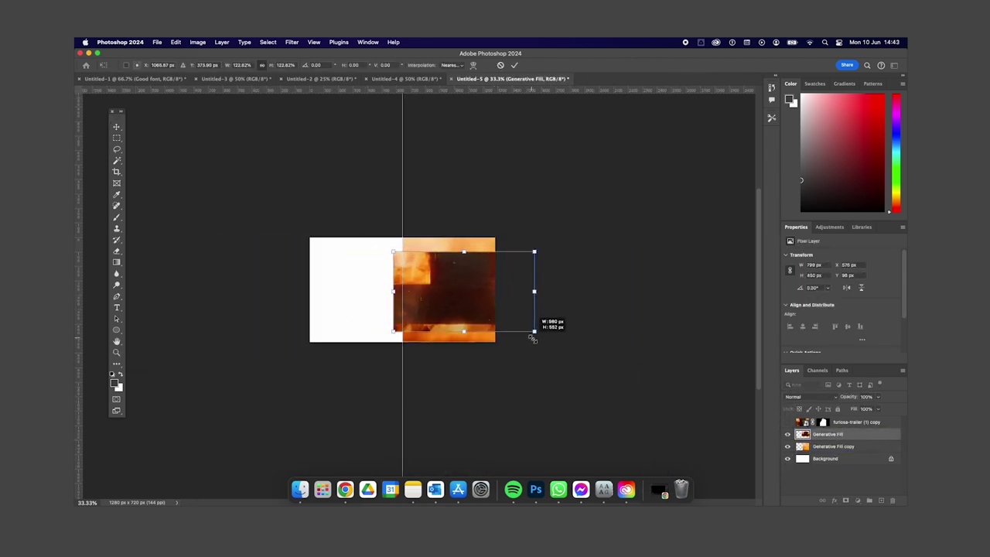
key(Return)
- Shrink the woman cut-out to about 78% and move her slightly right
click(317, 372)
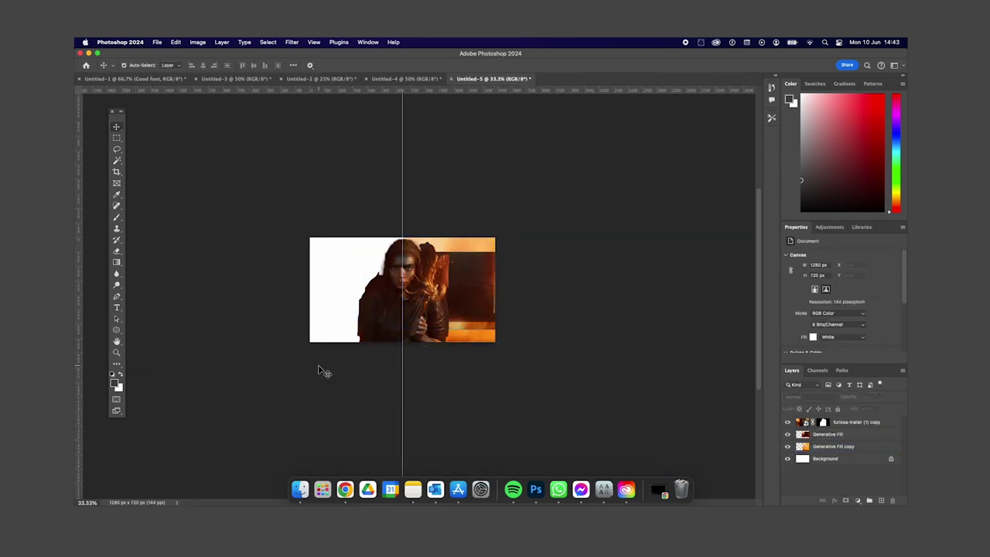
click(381, 305)
drag(381, 305, 426, 304)
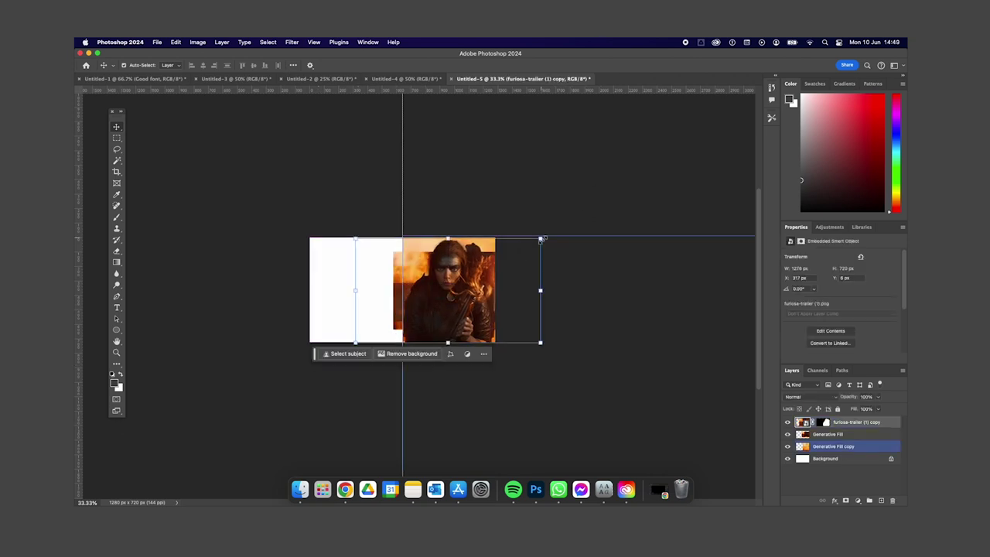
drag(543, 240, 520, 261)
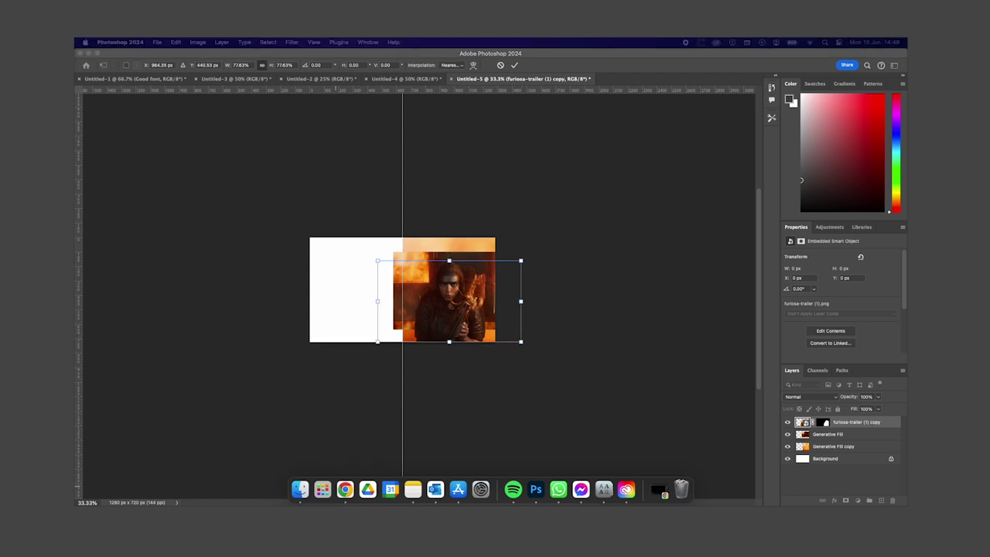
key(Return)
- Delete the Generative Fill backdrop layers and place the mm1 explosion image on the right
key(alt+bracketleft)
key(BackSpace)
key(BackSpace)
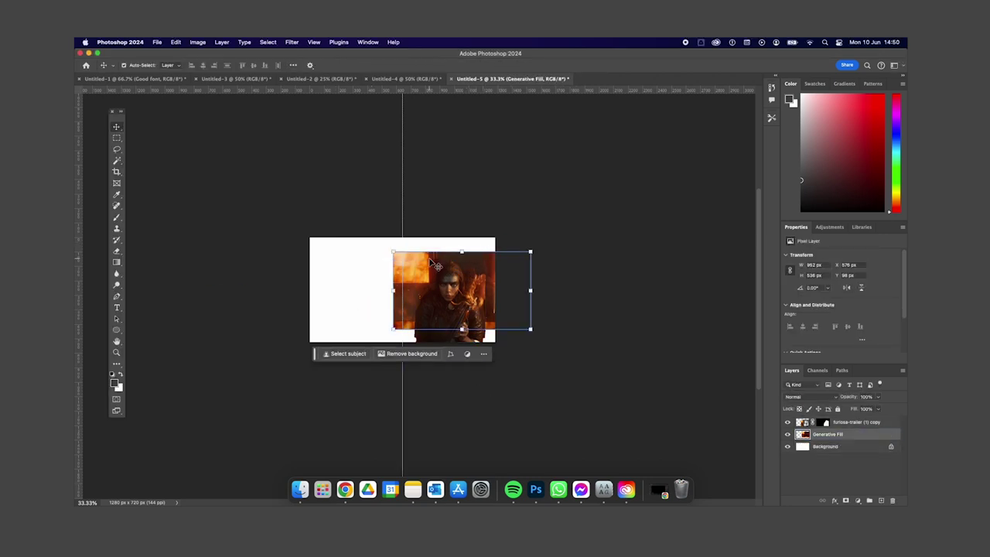
drag(400, 256, 402, 262)
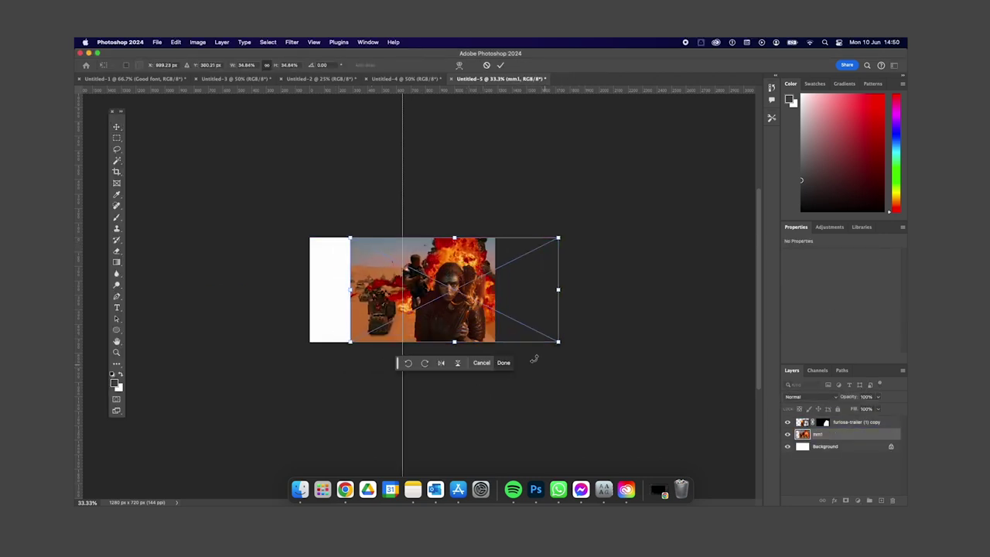
drag(443, 320, 467, 320)
key(Return)
- Draw a white rectangle over the left half and shift the woman cut-out further right
key(alt+bracketright)
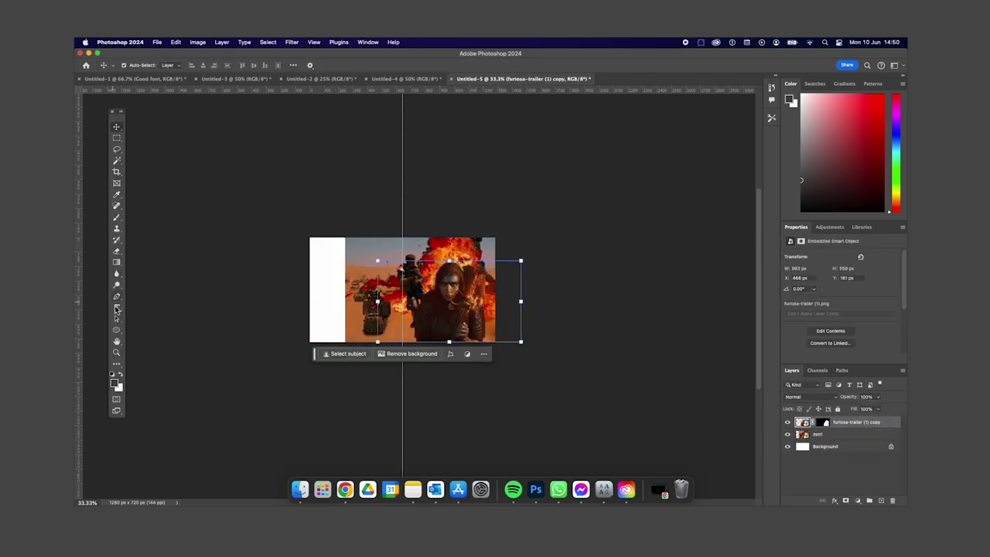
key(u)
drag(402, 234, 309, 342)
key(v)
mouse_move(443, 255)
mouse_down()
mouse_move(524, 255)
mouse_move(421, 248)
mouse_move(489, 252)
mouse_move(575, 371)
mouse_move(482, 287)
mouse_move(504, 309)
mouse_move(458, 245)
mouse_move(513, 240)
mouse_move(487, 257)
mouse_move(468, 290)
mouse_move(461, 331)
mouse_up()
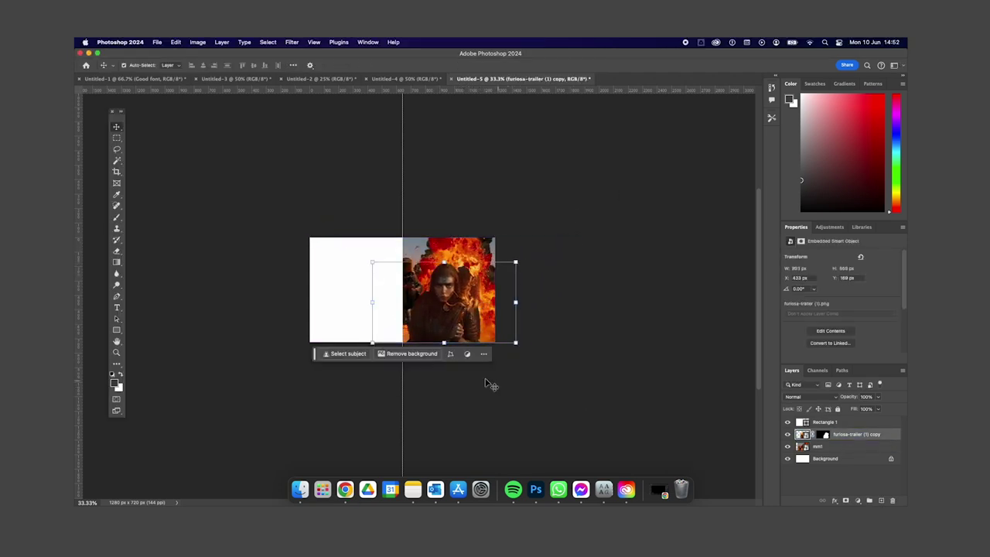
- Place the furiosa-24 image below the white rectangle, then delete that layer
drag(489, 382, 353, 238)
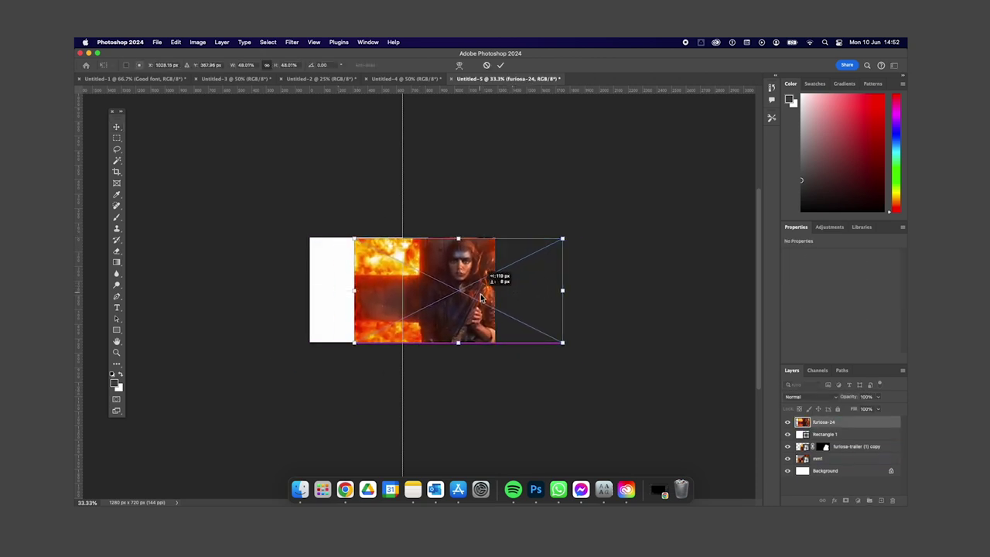
key(Return)
key(super+bracketleft)
drag(545, 240, 543, 255)
key(Escape)
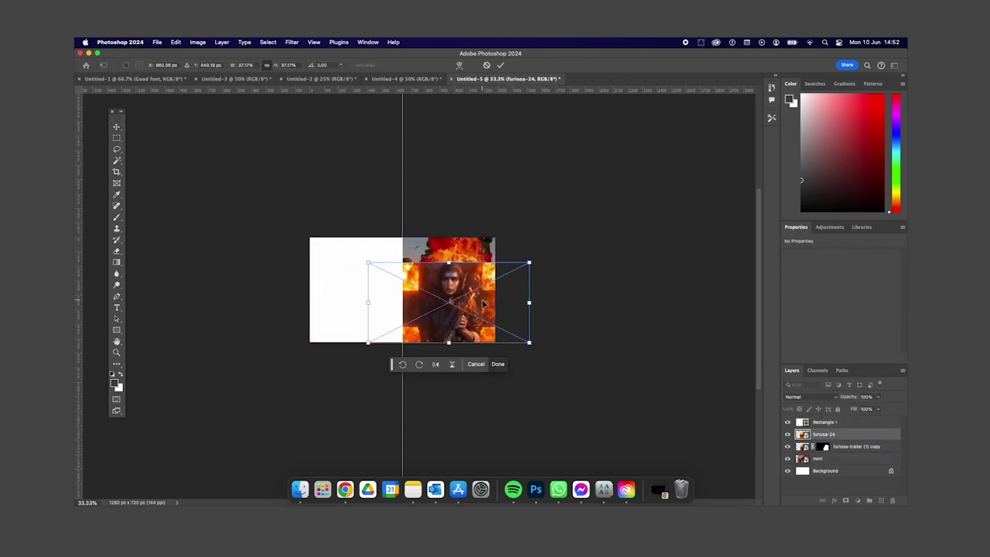
key(Delete)
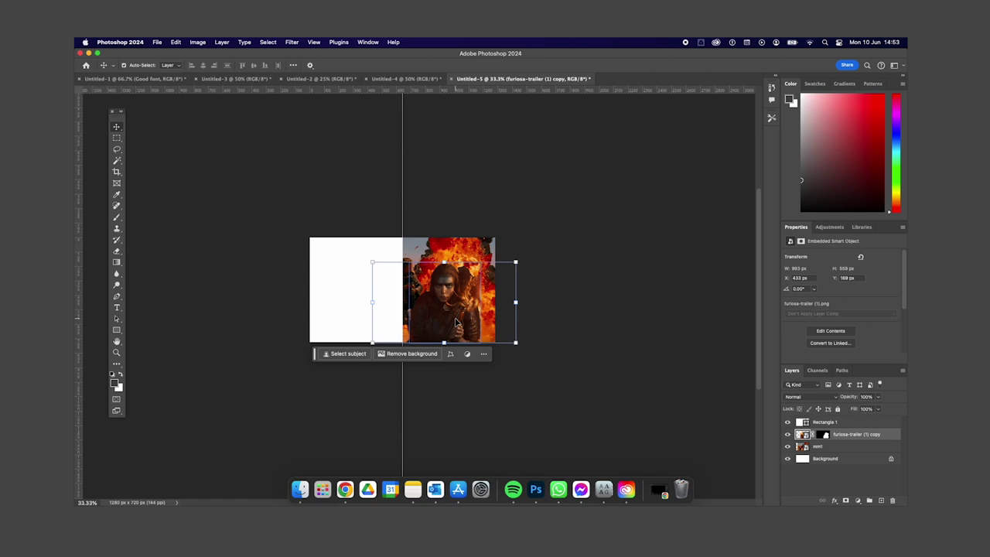
- Enlarge the woman cut-out and push her against the canvas's right edge
drag(515, 262, 533, 250)
drag(474, 345, 503, 346)
key(Return)
key(super+equal)
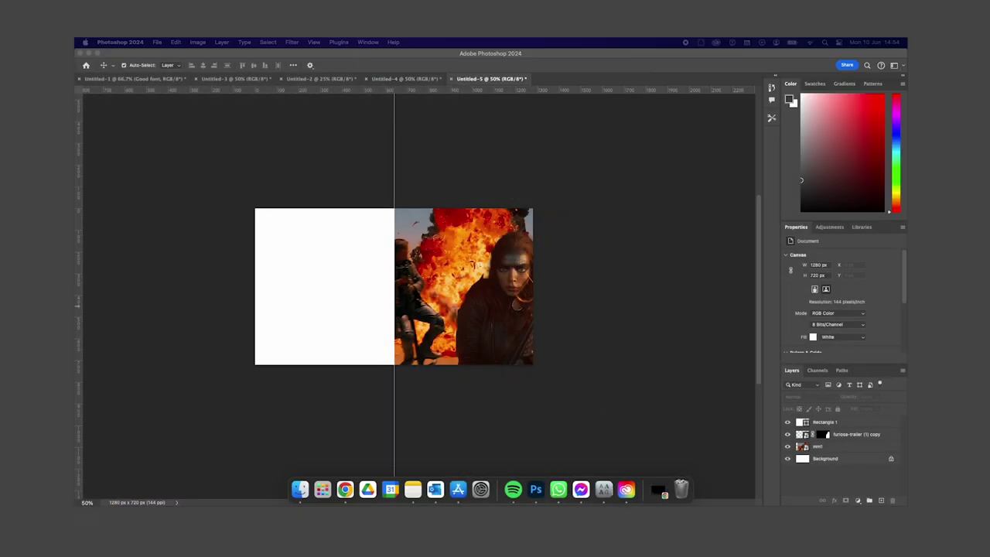
- Paste the machete fighter's photo into the left half and duplicate its layer
key(super+v)
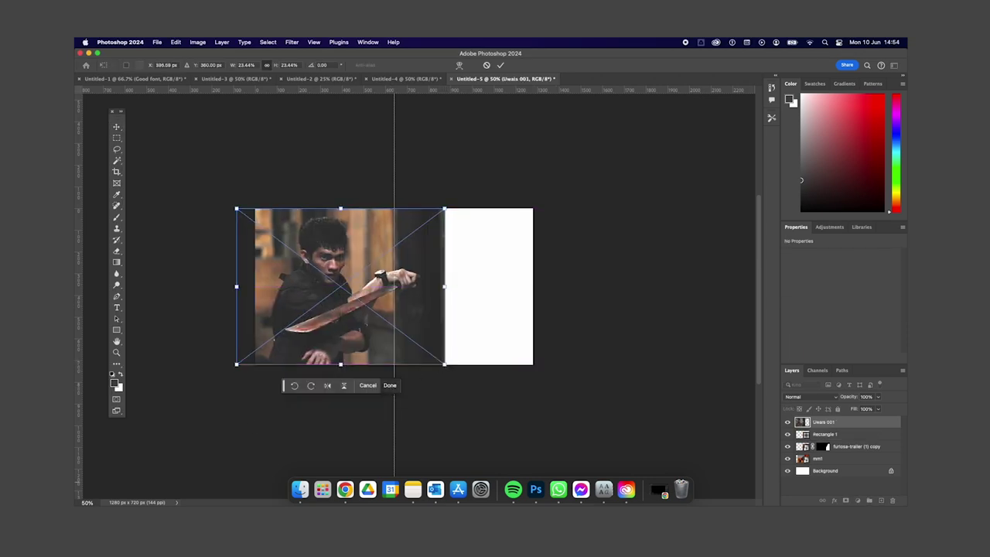
click(403, 353)
key(Return)
key(super+j)
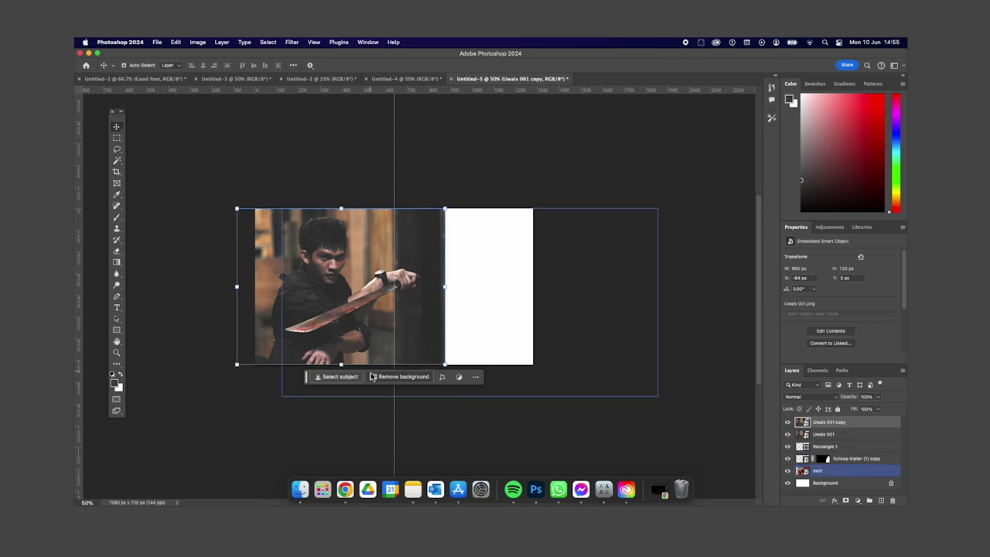
- Try Select Subject and Generative Fill on the photo to replace the fighter's surroundings
click(372, 376)
click(336, 376)
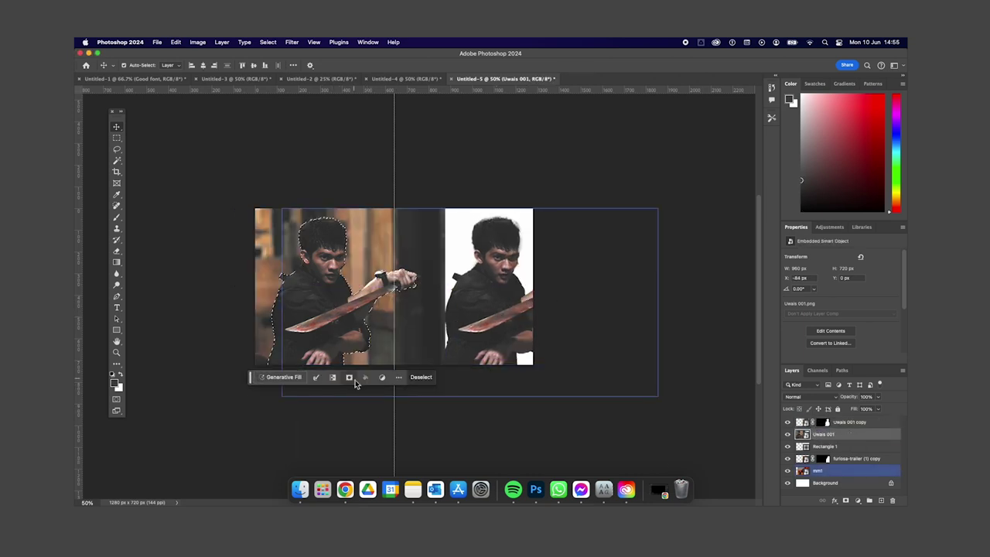
click(366, 377)
click(326, 377)
click(473, 377)
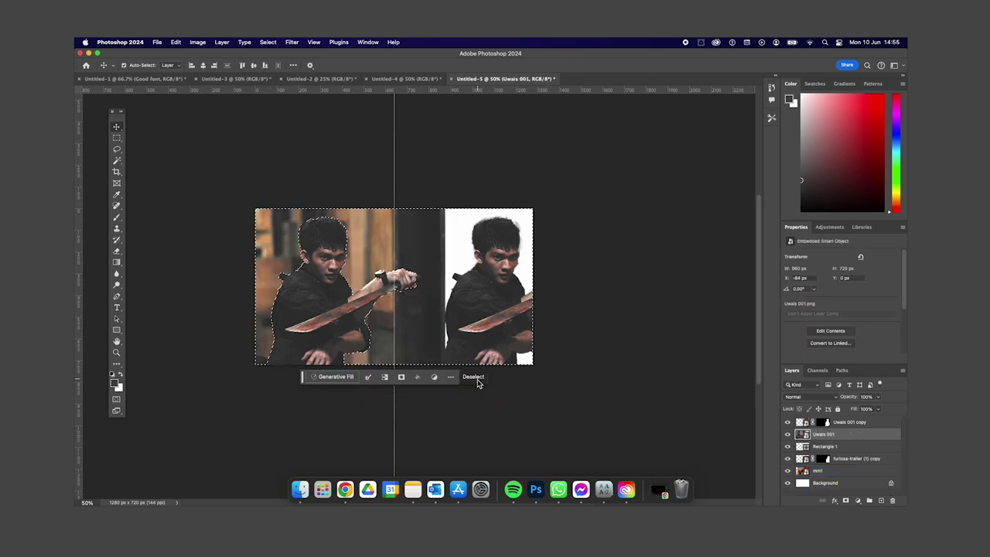
click(429, 376)
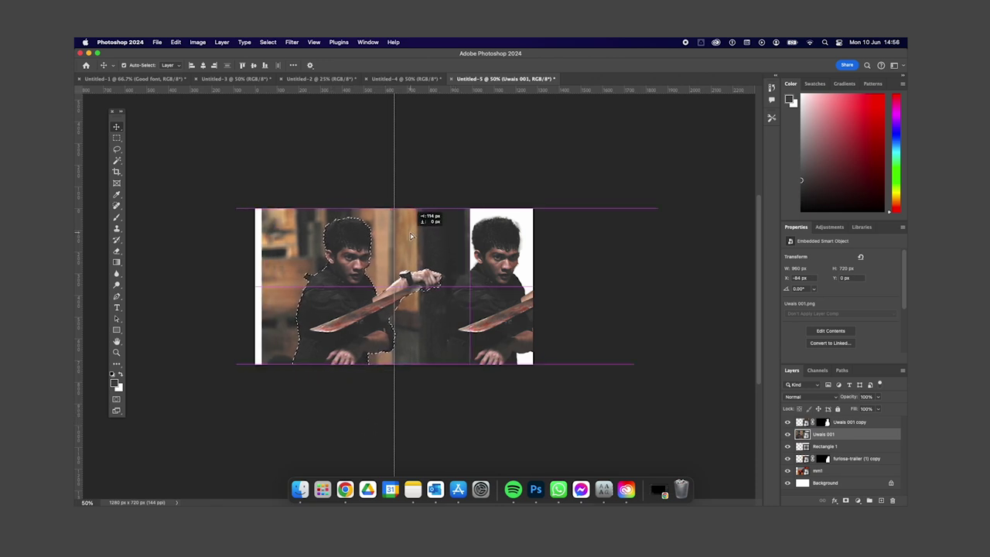
key(Return)
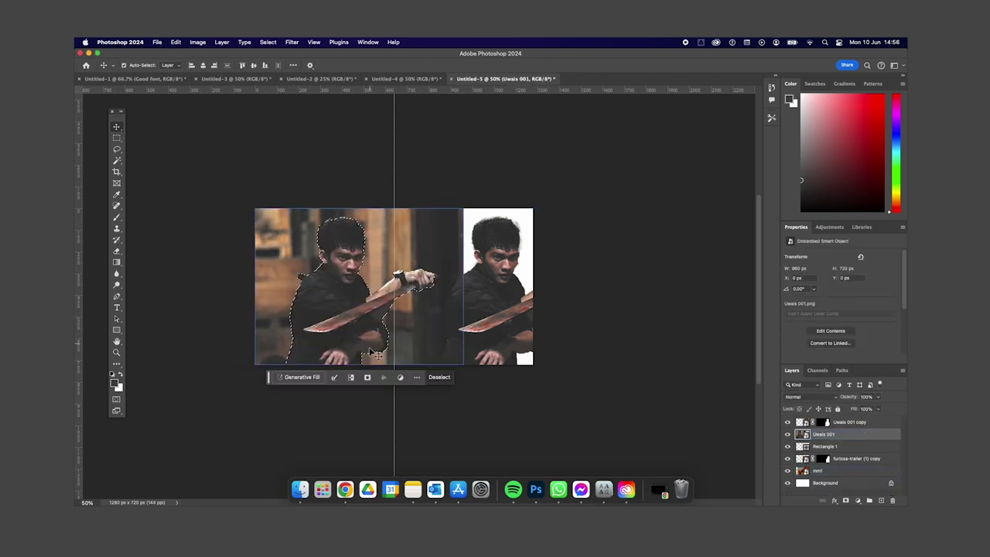
- Reselect the Uwais 001 layer and regenerate Generative Fills over the selected fighter
click(339, 432)
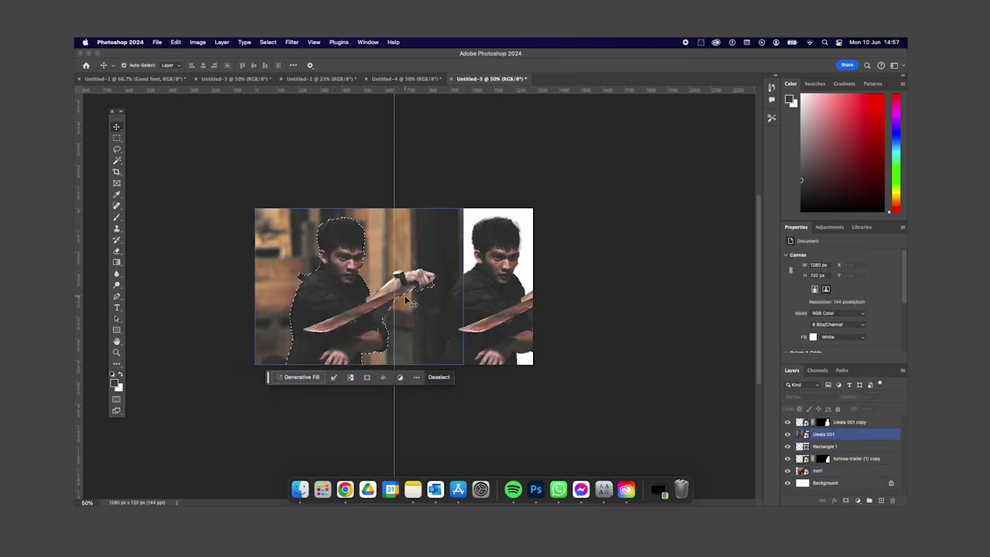
click(437, 378)
click(340, 377)
click(309, 376)
click(454, 377)
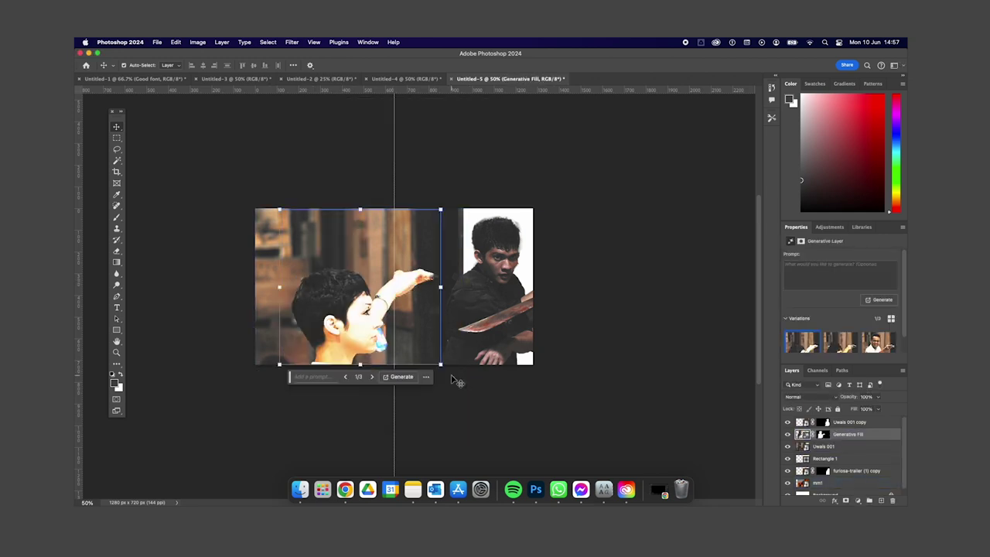
click(456, 378)
click(263, 248)
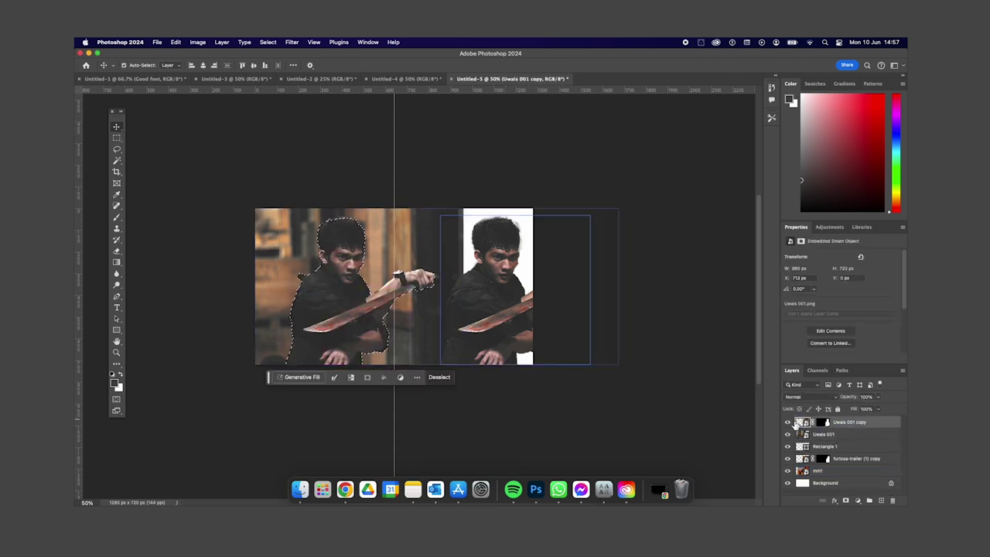
click(343, 377)
click(464, 379)
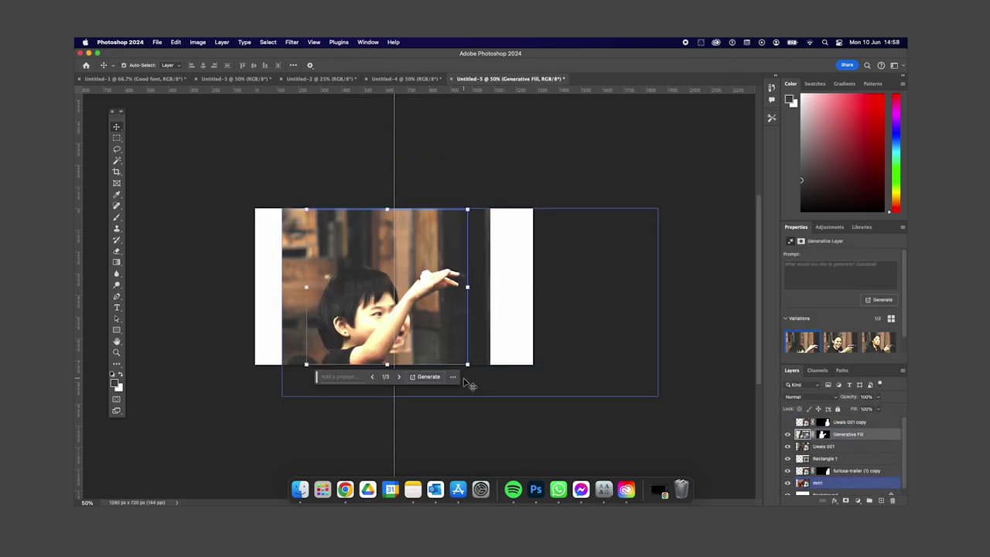
- Undo the generated fills to restore the original fighter, then select the mm1 layer
key(super+z)
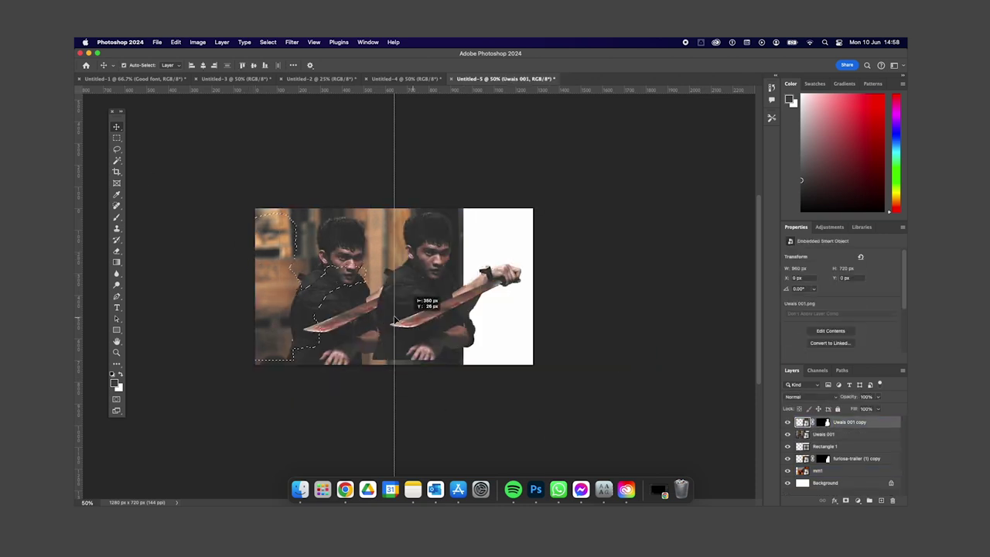
key(super+z)
key(super+z)
key(super+shift+z)
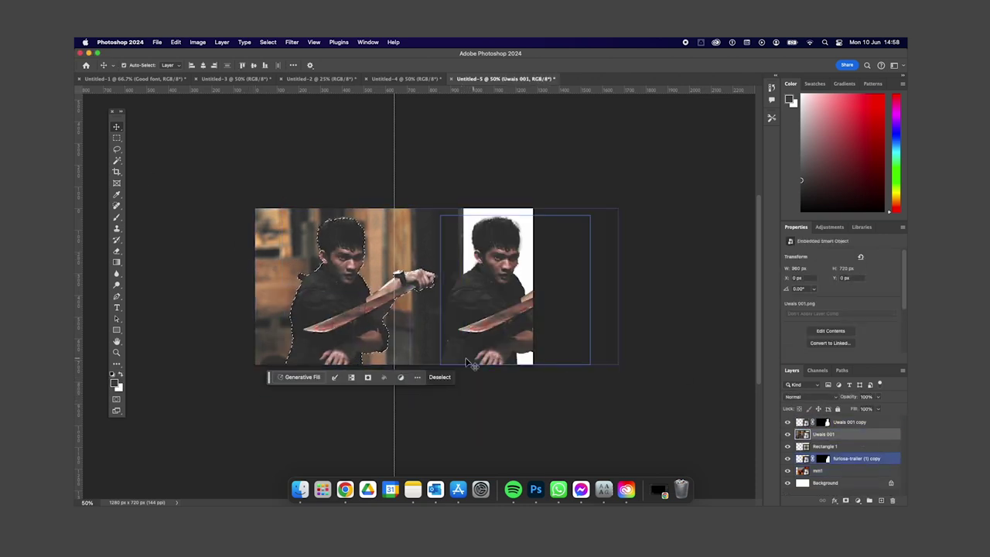
key(super+shift+z)
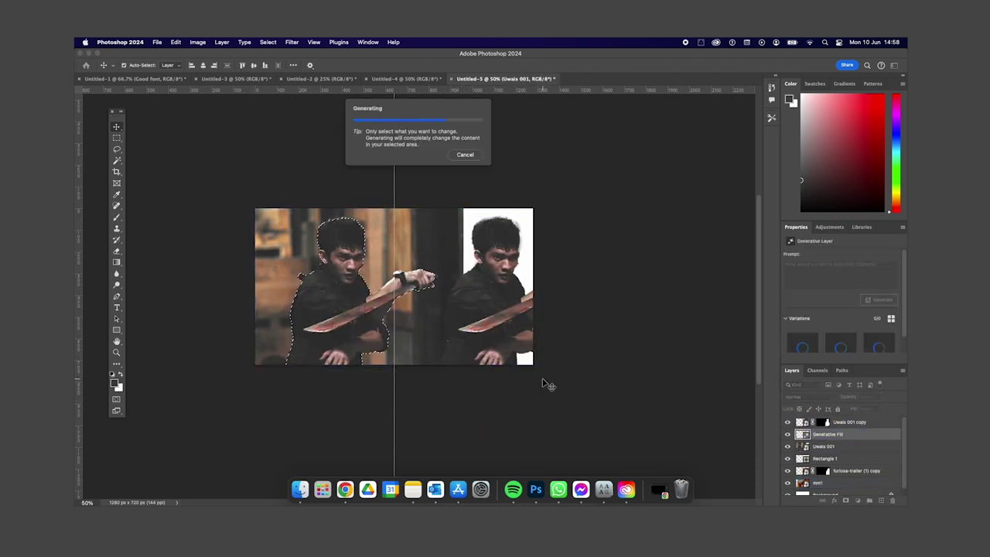
key(super+z)
click(847, 470)
- Delete the mm1 layer, commit the placed fighter photo and duplicate it
right_click(847, 471)
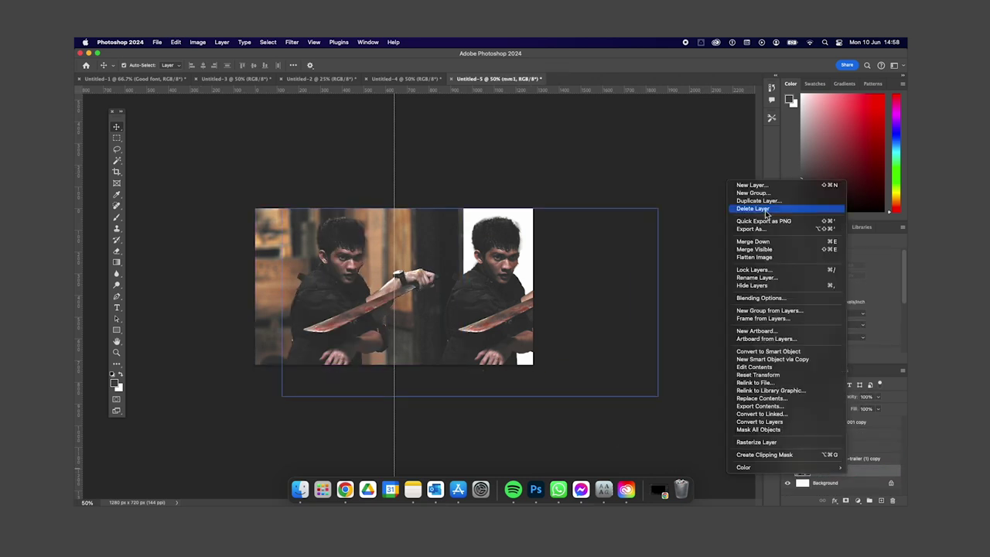
click(753, 208)
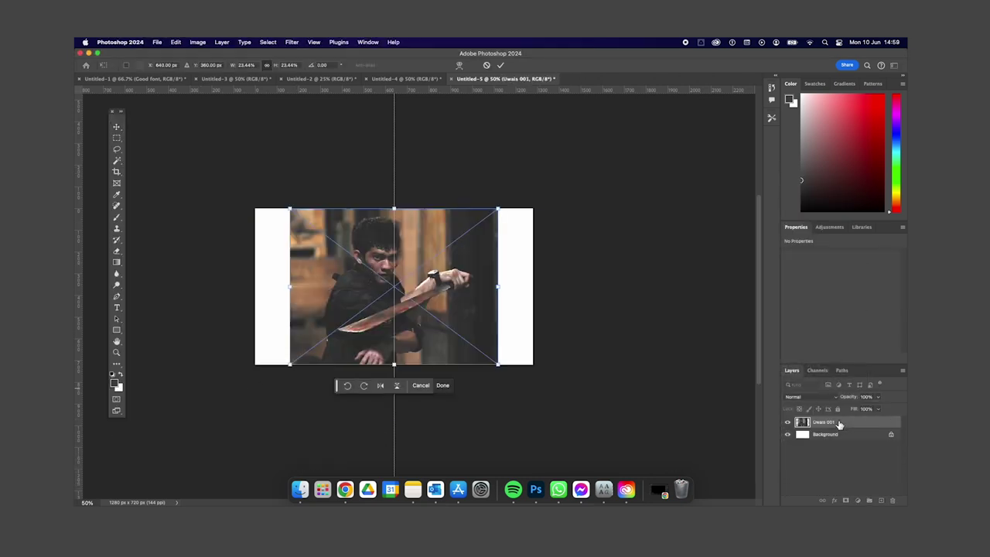
key(Return)
key(super+j)
- Attempt a Generative Fill over the fighter on the original layer, then undo it
click(824, 434)
click(338, 377)
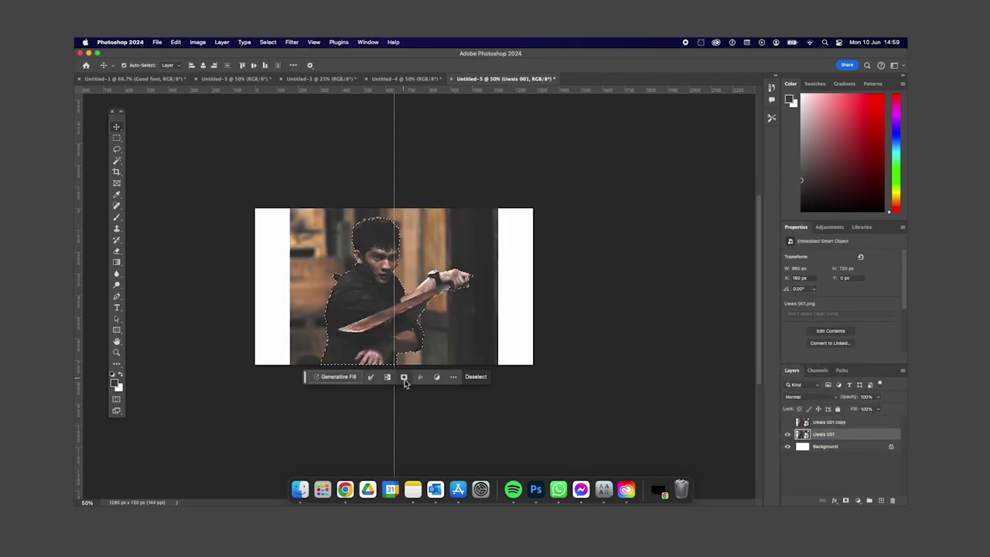
click(337, 376)
click(484, 379)
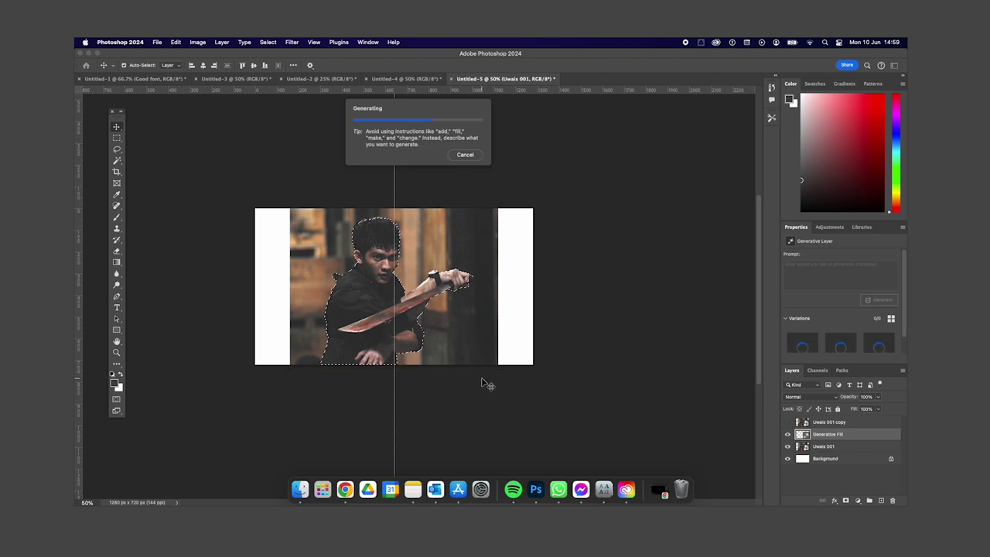
key(super+z)
key(super+z)
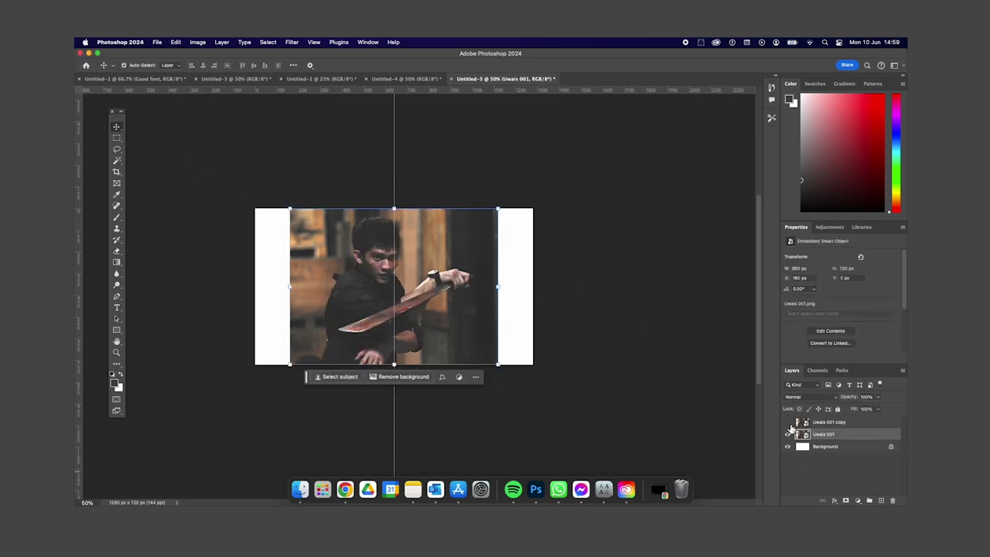
click(804, 421)
- Mask the fighter copy, shift the shot left, grey it with colorized Hue/Saturation, and place furiosa-trailer (1)
click(402, 379)
drag(404, 325, 433, 342)
click(847, 317)
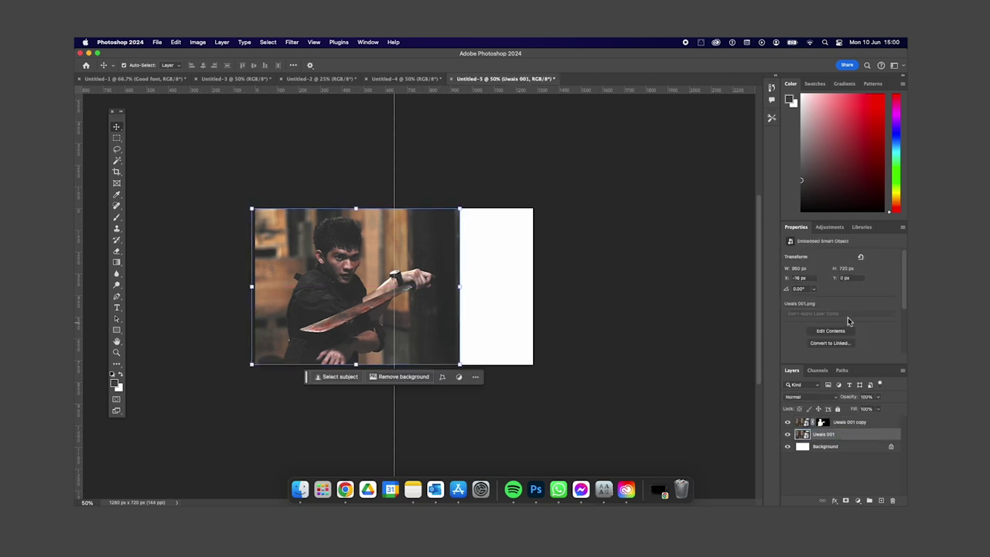
click(831, 333)
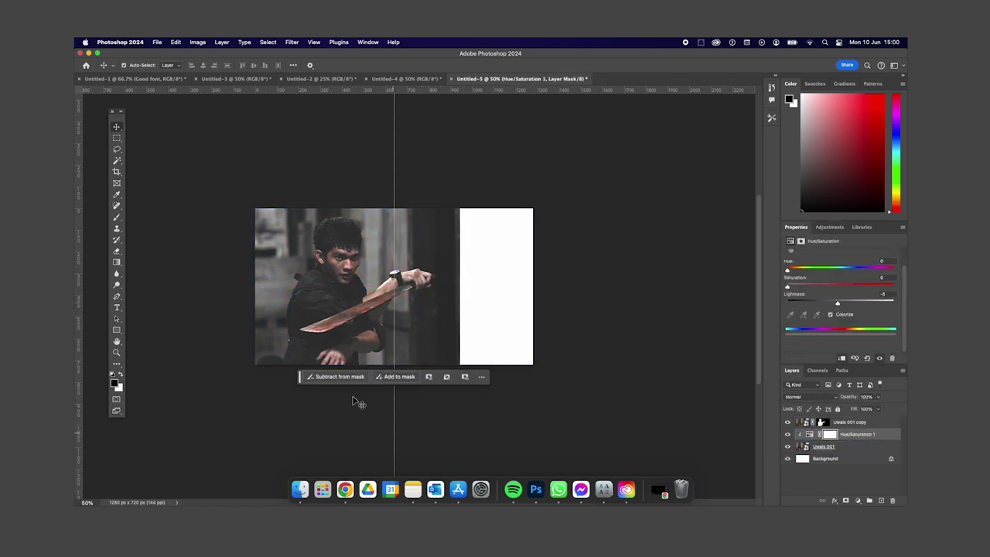
click(692, 296)
drag(454, 397, 345, 283)
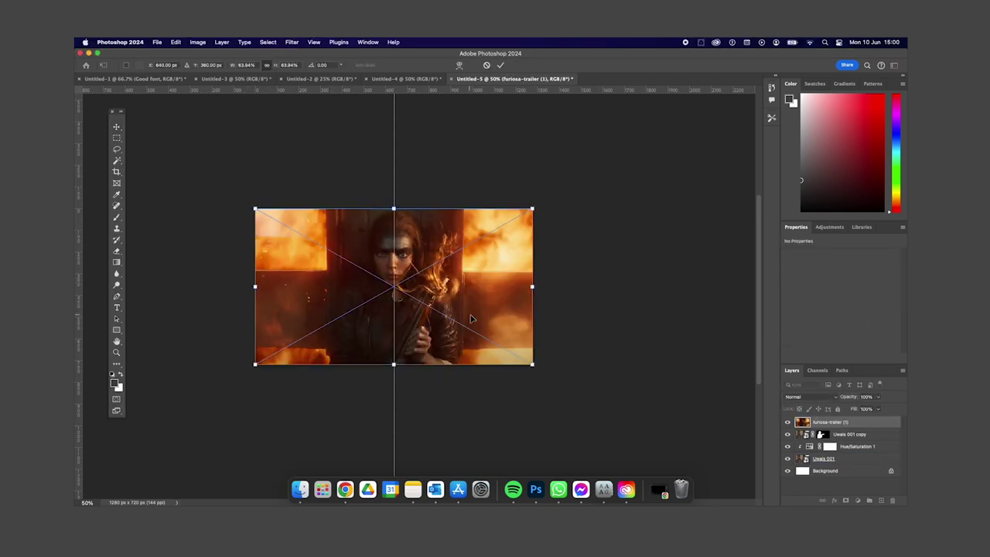
- Place the Furiosa image on the right, raise the fighter cut-out above it, and duplicate it
drag(472, 316, 515, 318)
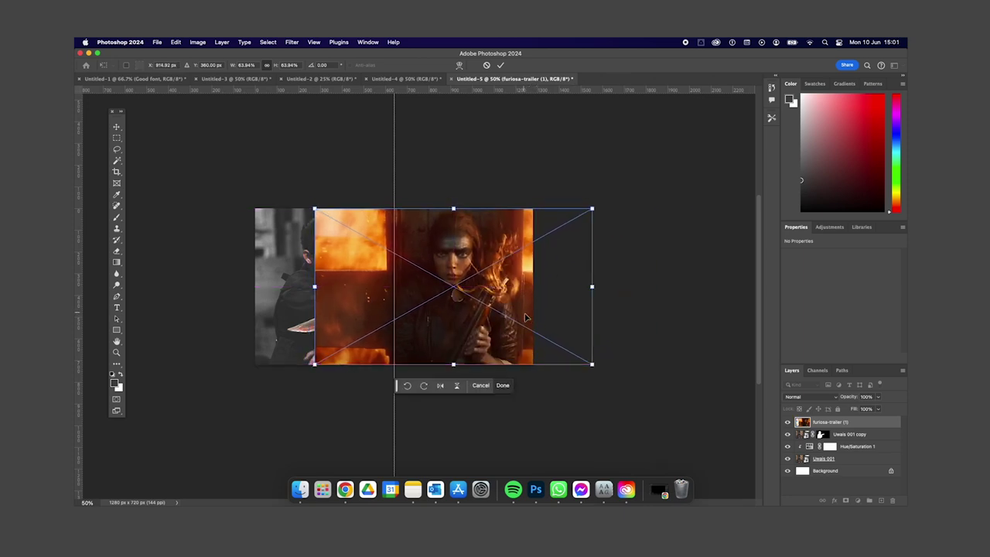
click(511, 386)
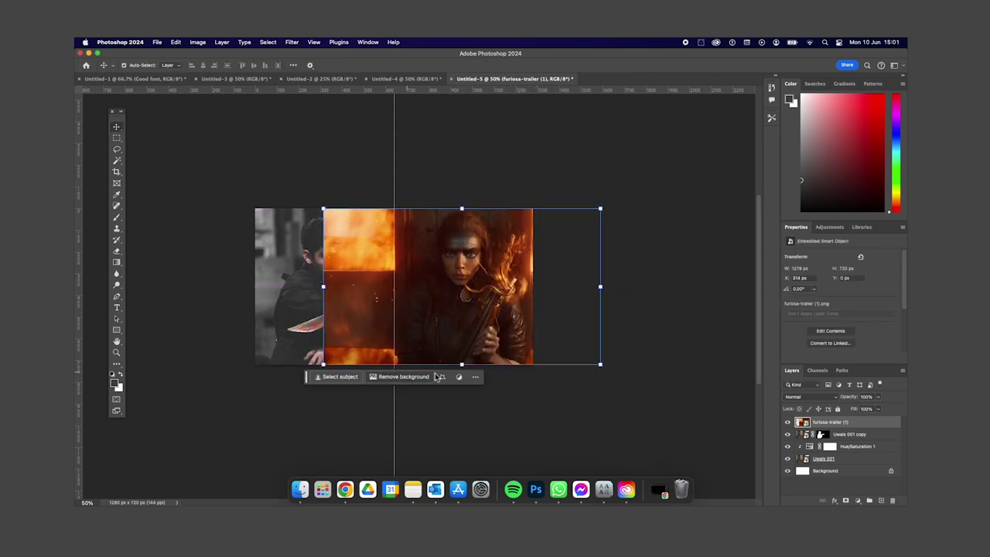
drag(843, 437, 842, 423)
key(super+j)
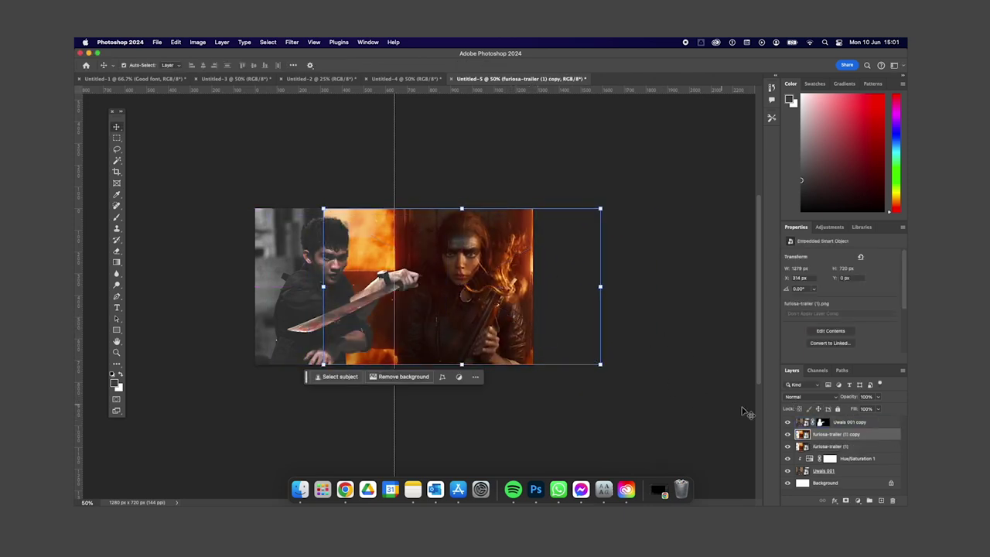
- Select the woman plus her flaming hair and mask the Furiosa copy to her
click(340, 377)
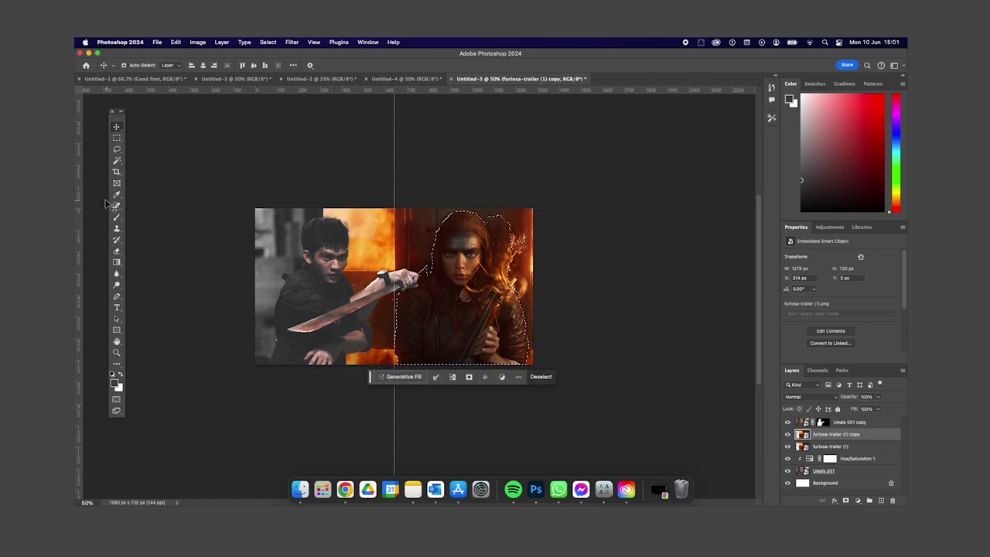
key(l)
mouse_move(492, 230)
mouse_down()
mouse_move(522, 263)
mouse_move(489, 224)
mouse_up()
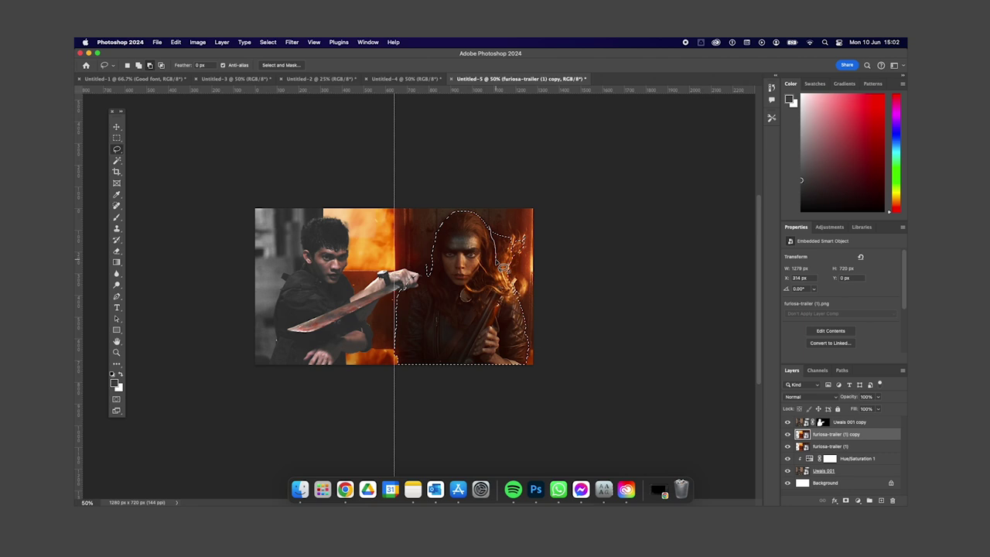
mouse_move(535, 264)
mouse_down()
mouse_move(641, 258)
mouse_move(673, 287)
mouse_move(758, 425)
mouse_move(734, 425)
mouse_up()
click(473, 376)
- Widen the furiosa-trailer (1) background and nudge the Furiosa cut-out into place
key(alt+[)
key(ctrl+t)
click(589, 454)
key(alt+])
drag(395, 285, 364, 319)
- Refine the copy's mask along the woman's shoulder and select similar-coloured areas on her
key(l)
drag(393, 270, 397, 285)
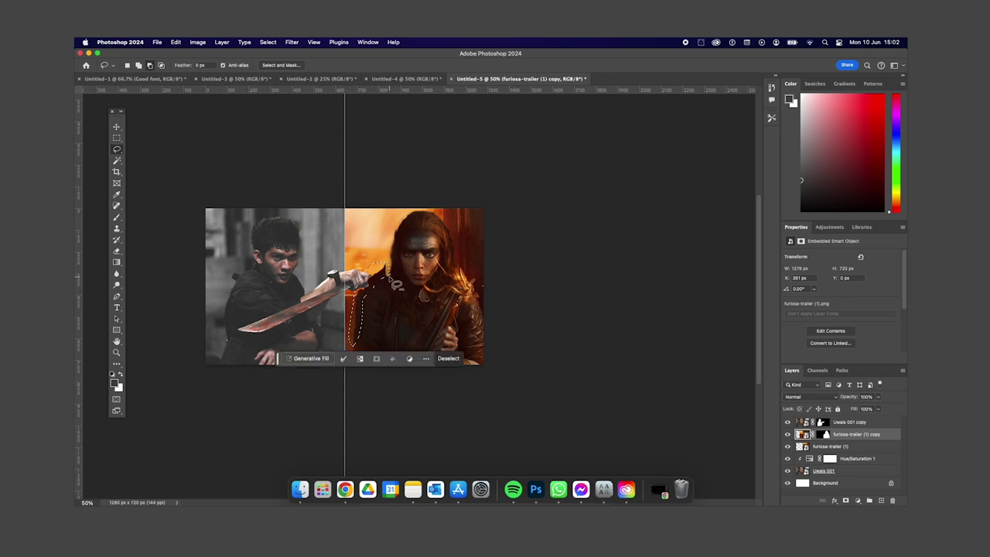
click(825, 434)
click(372, 292)
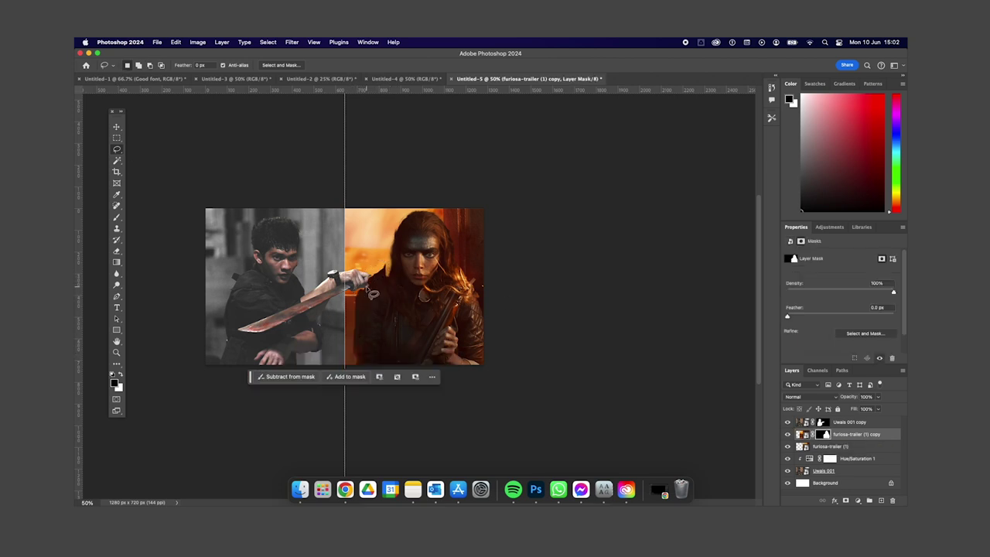
scroll(371, 292, up, 5)
key(w)
click(410, 236)
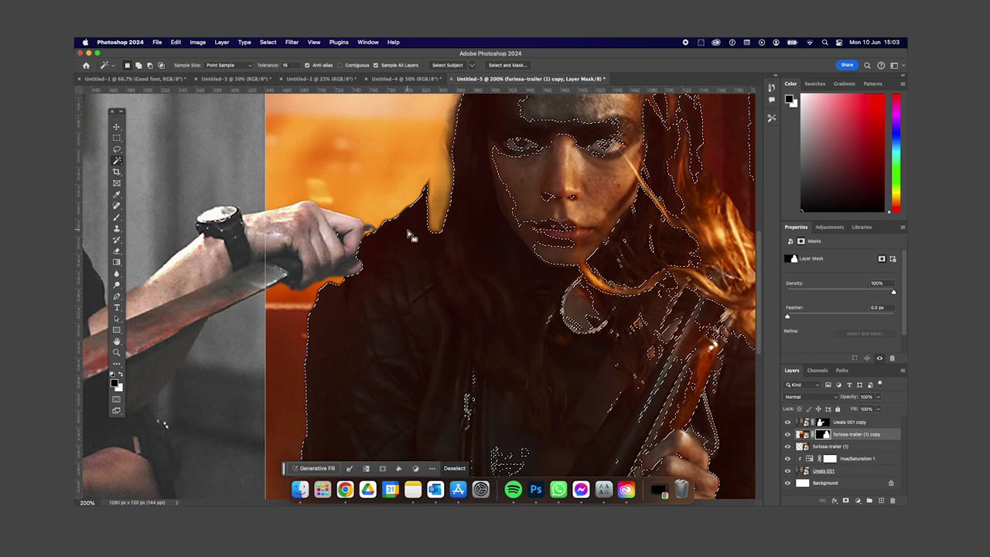
- Drop the current selection and try Select Subject and Focus Area on the furiosa copy
key(super+d)
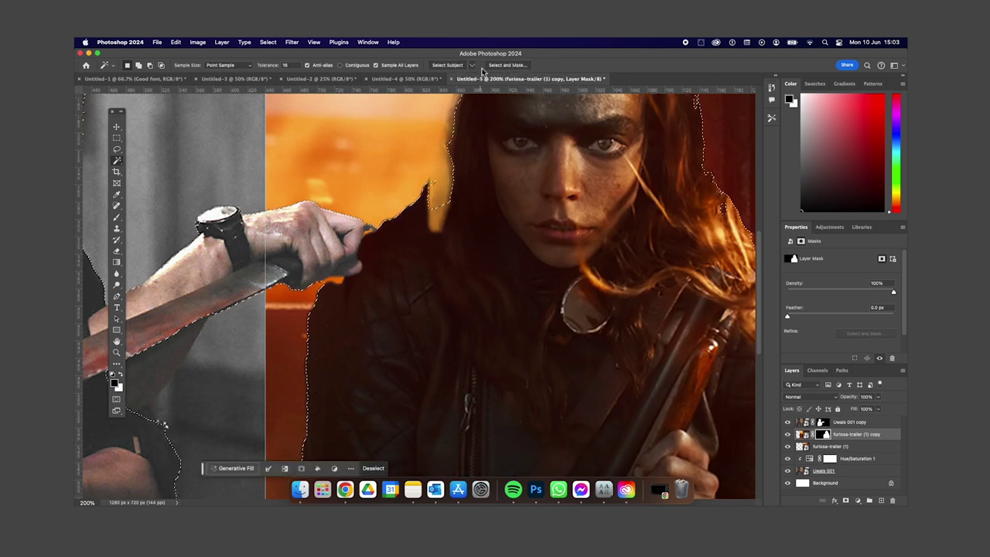
click(450, 65)
key(Return)
click(268, 42)
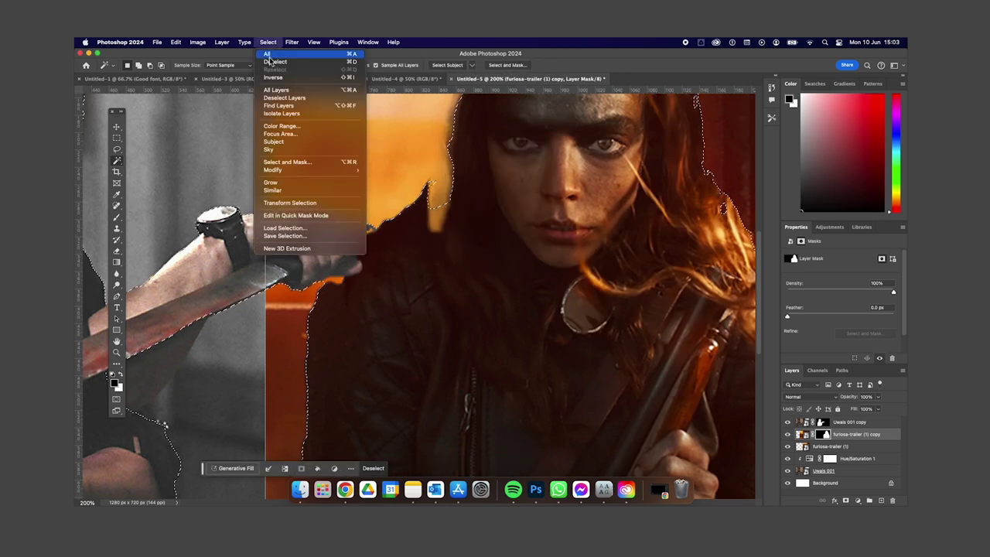
click(302, 130)
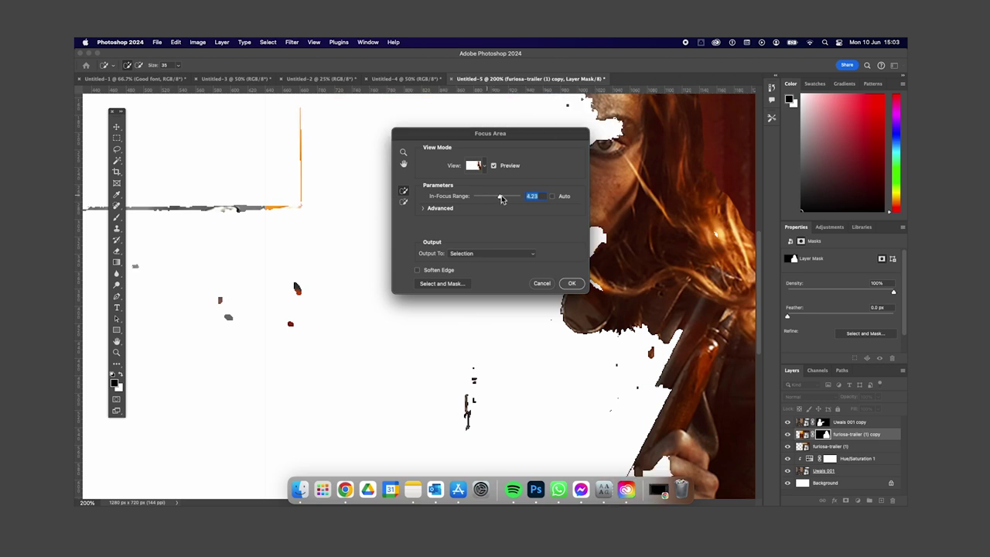
- Build the woman's mask with Color Range, fit the image in view and start transforming it
click(541, 283)
click(268, 42)
click(287, 117)
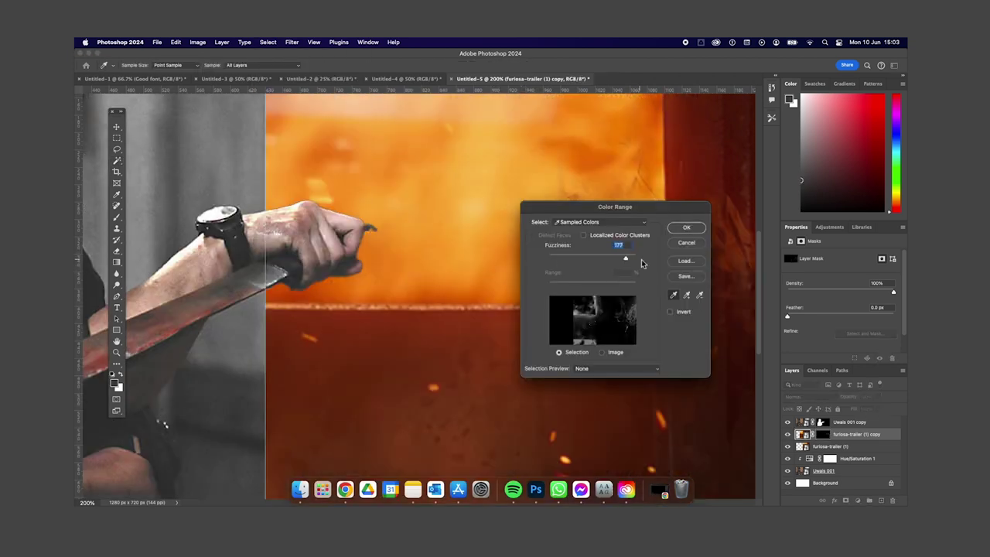
click(686, 227)
key(super+minus)
key(super+minus)
key(super+minus)
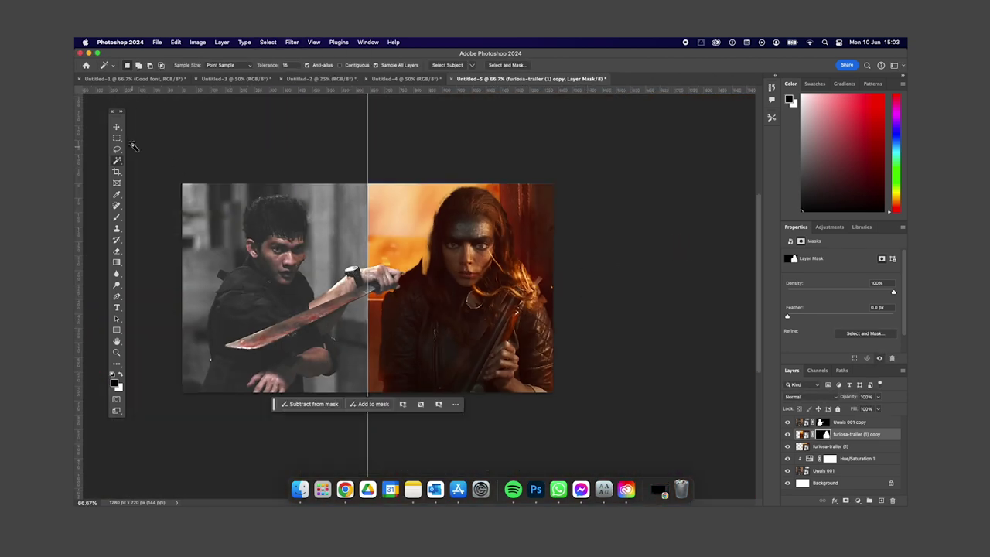
key(super+t)
- Nudge and commit the mask transform, then delete both furiosa-trailer layers
drag(473, 288, 493, 295)
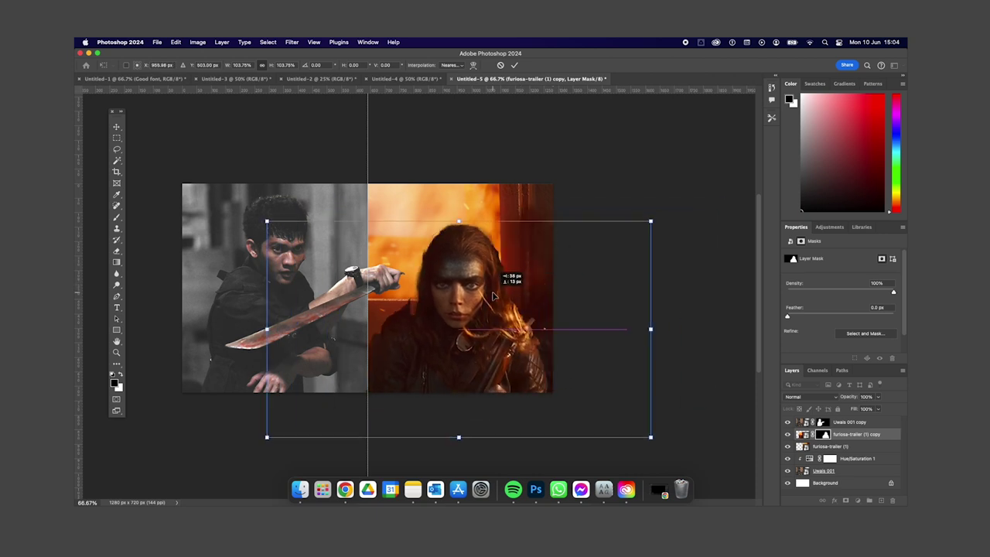
key(Return)
click(859, 447)
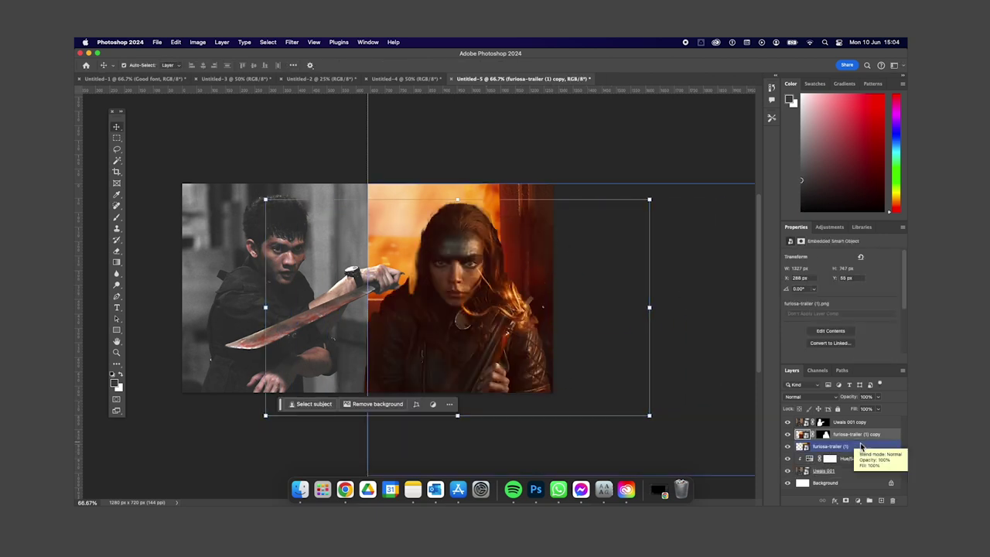
shift+click(860, 450)
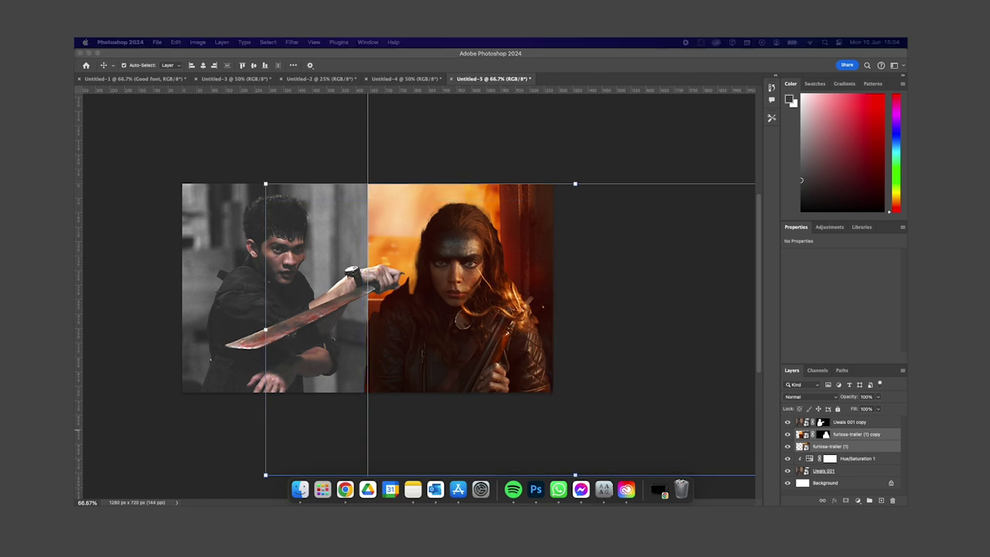
click(541, 234)
key(Delete)
click(300, 489)
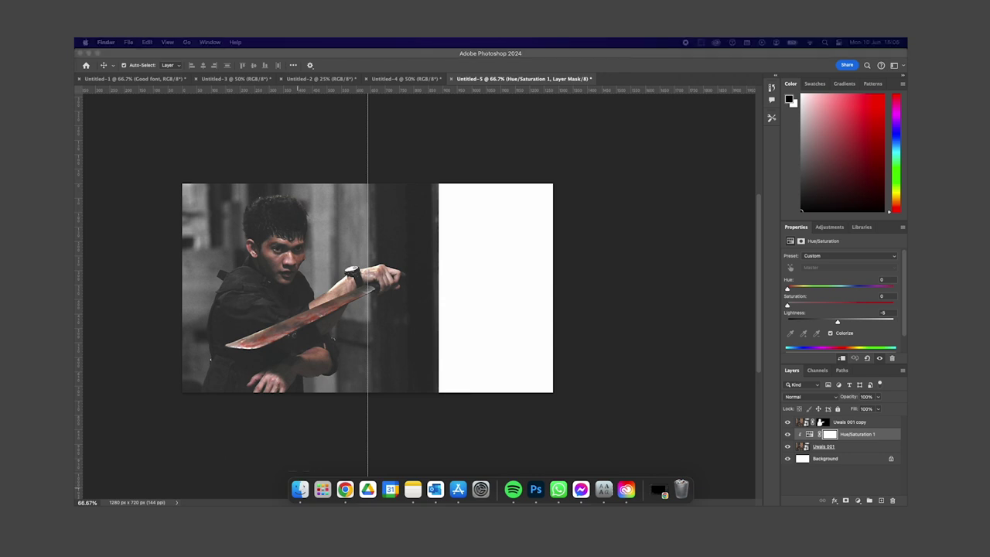
- Place mm1 scaled to about 35%, flipped horizontally, and move it below the fighter's layer
drag(603, 317, 608, 320)
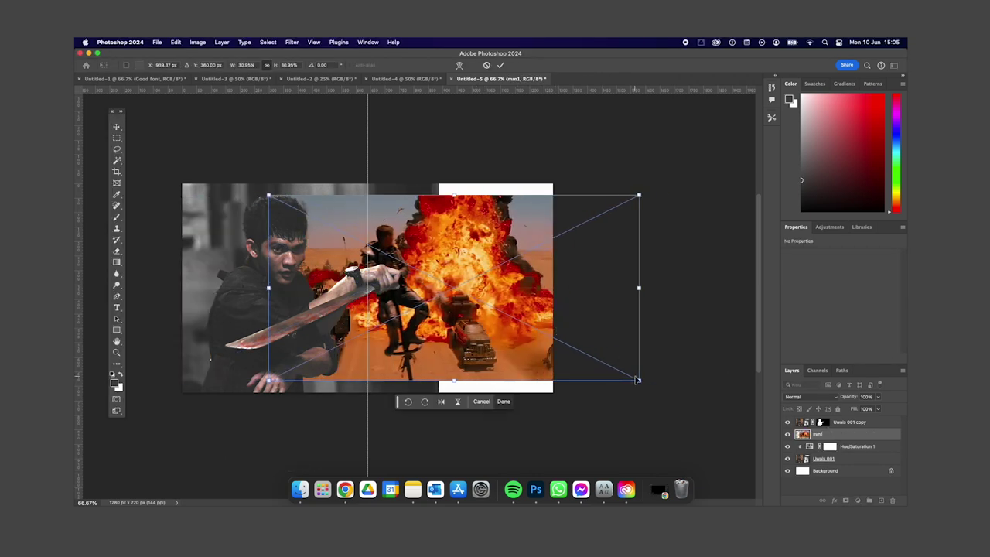
drag(637, 381, 663, 392)
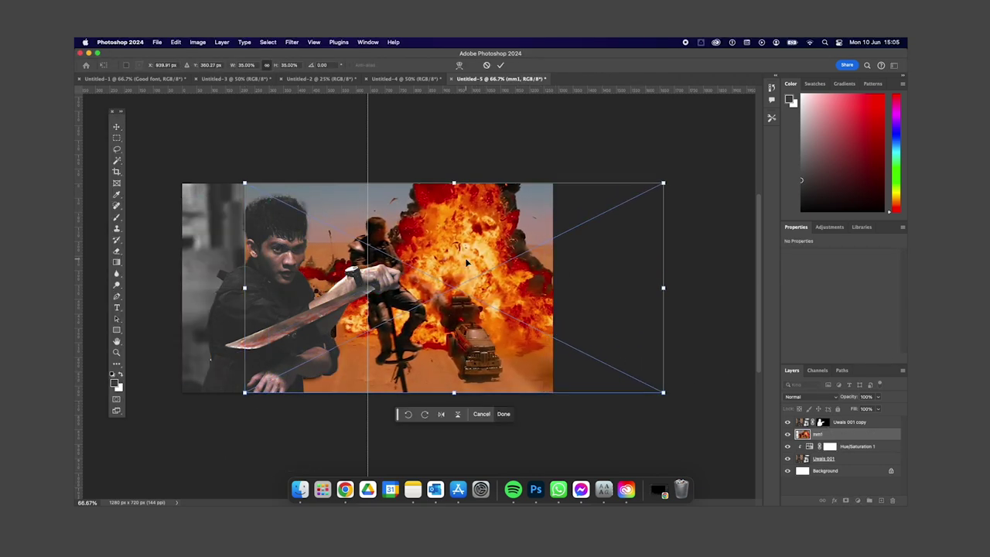
drag(263, 185, 288, 186)
click(479, 414)
mouse_move(473, 333)
mouse_down()
mouse_move(497, 333)
mouse_move(481, 334)
mouse_up()
click(533, 415)
key(super+bracketleft)
- Select the machete fighter's layer and begin lassoing his part of the image
click(323, 258)
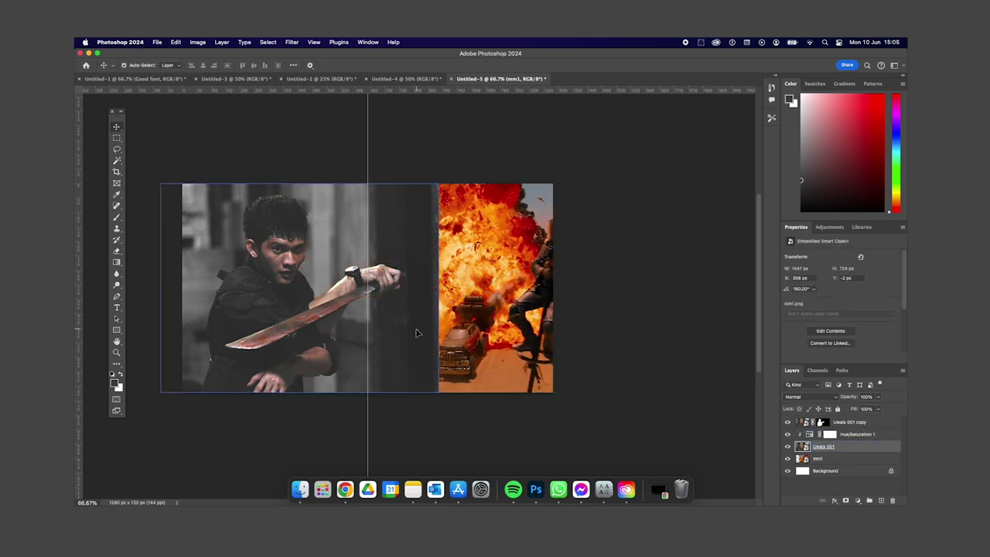
key(l)
drag(358, 188, 282, 172)
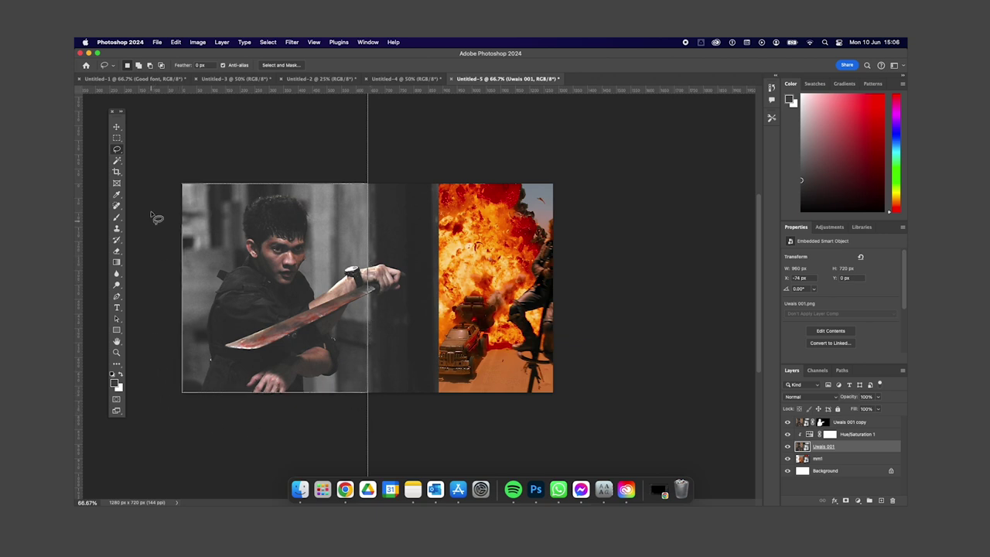
- Mask the fighter's layer to the lassoed area and shift the explosion further right
drag(157, 219, 169, 156)
click(280, 404)
click(116, 127)
drag(488, 274, 543, 273)
- Lasso the empty strip at the right edge and fill it with Generative Fill
key(w)
click(552, 263)
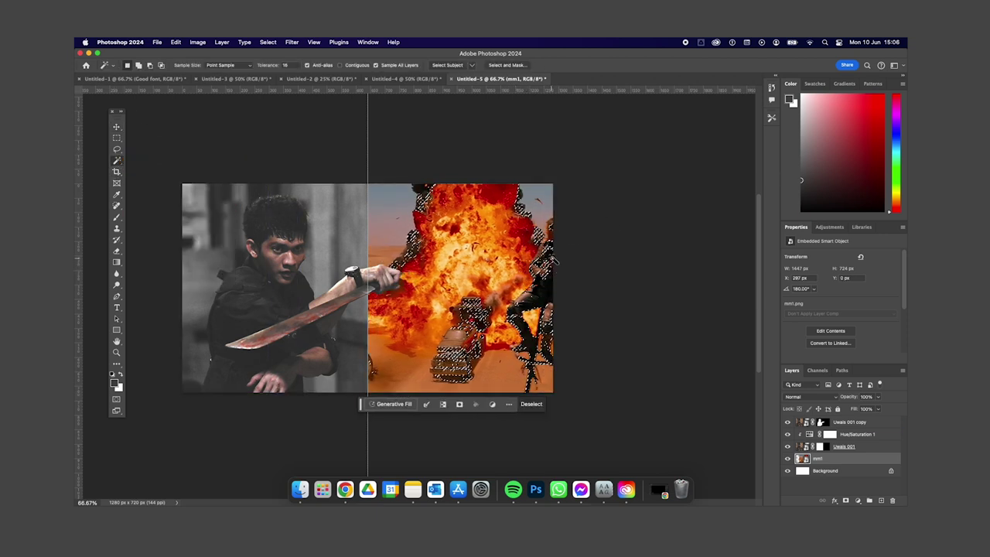
key(ctrl+d)
key(l)
drag(519, 390, 512, 352)
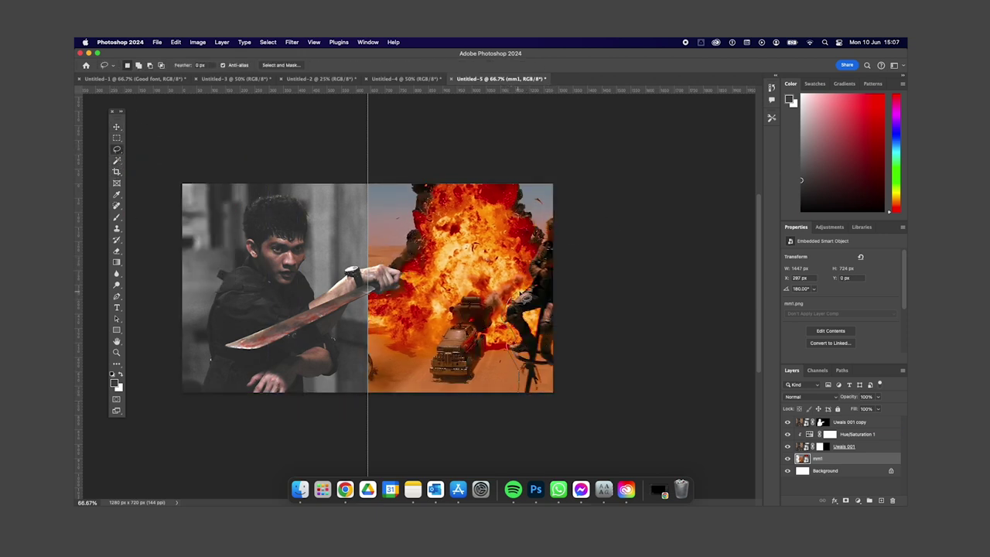
drag(611, 373, 611, 372)
click(480, 410)
click(619, 416)
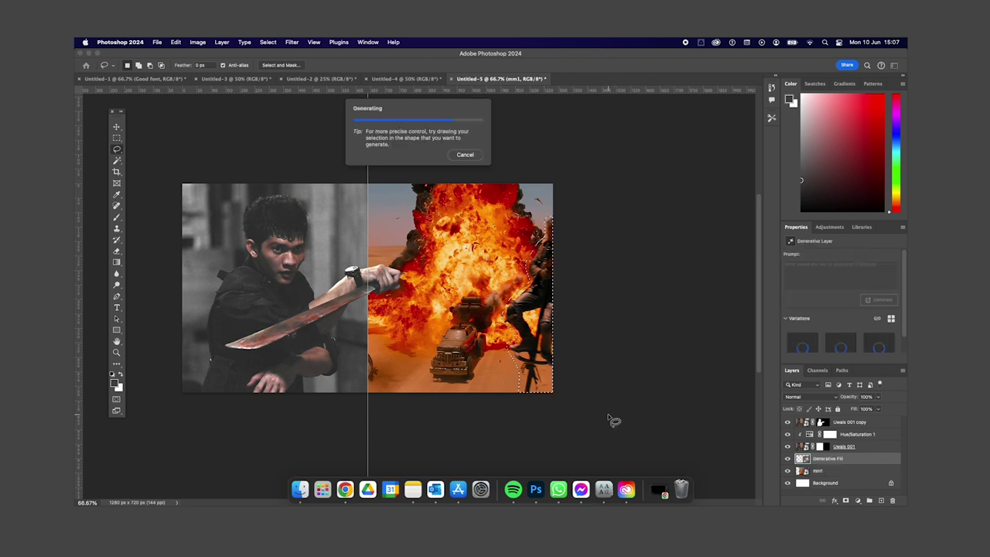
- Select the Generative Fill and explosion layers together and open their layer menu
key(v)
shift+click(866, 470)
right_click(877, 436)
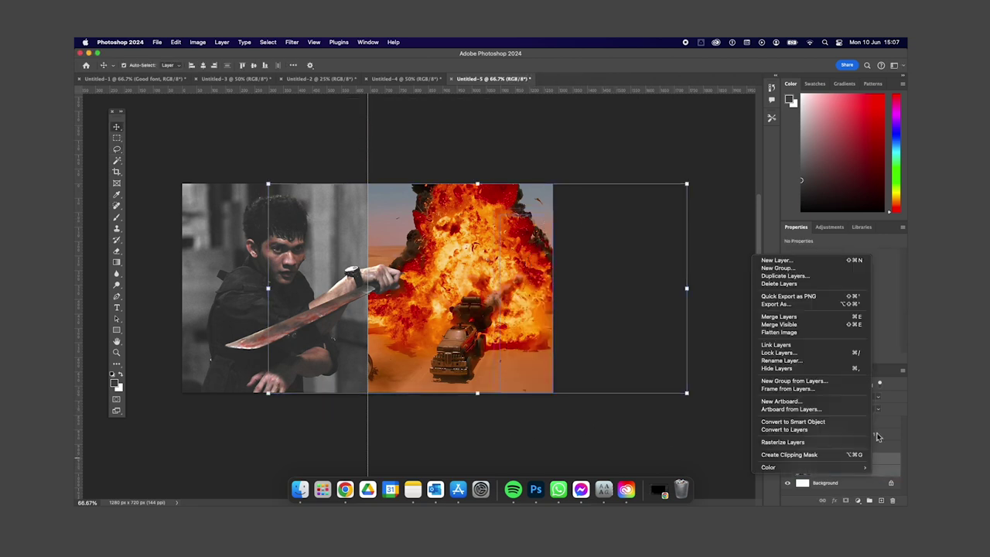
- Merge the explosion layers and colorize them dark red with a Hue/Saturation adjustment
click(781, 316)
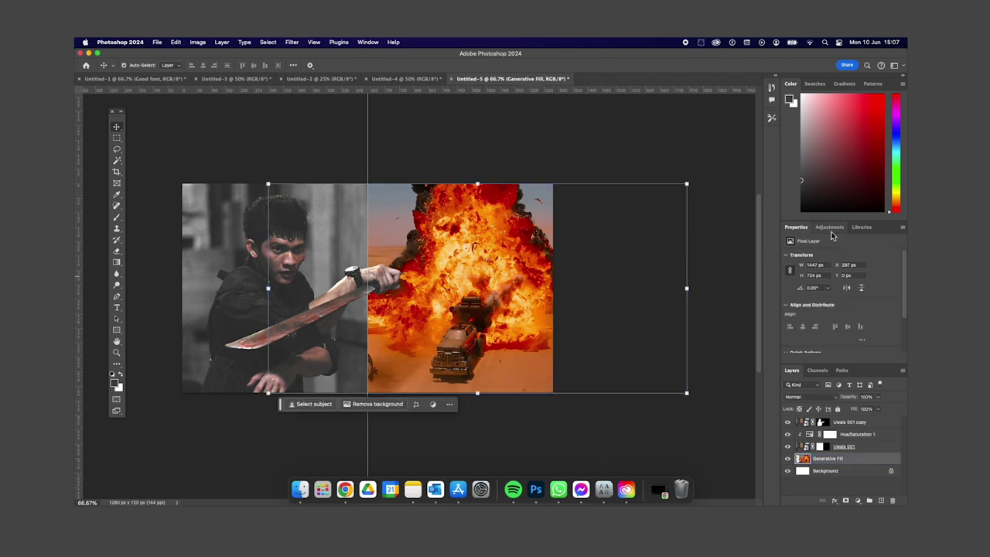
click(857, 499)
click(830, 333)
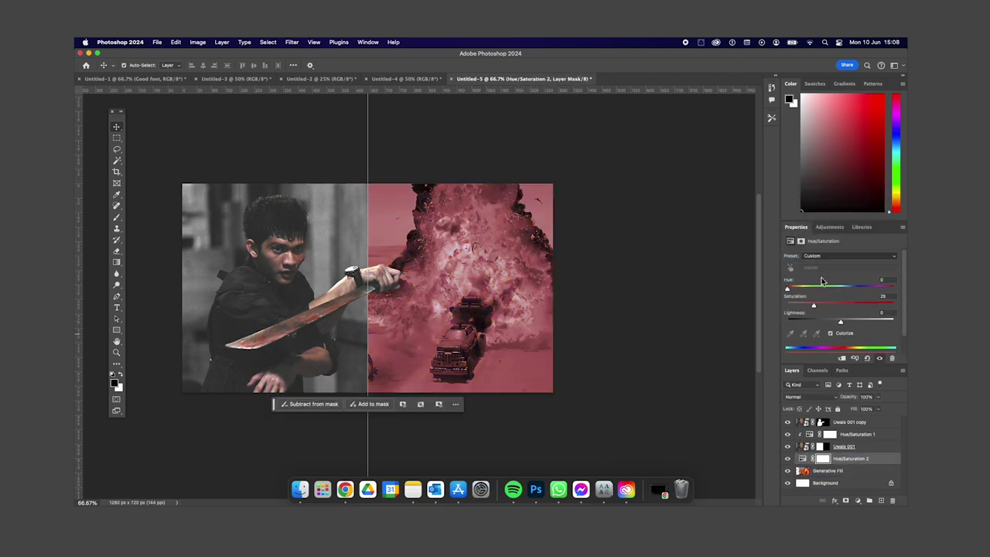
drag(813, 305, 835, 310)
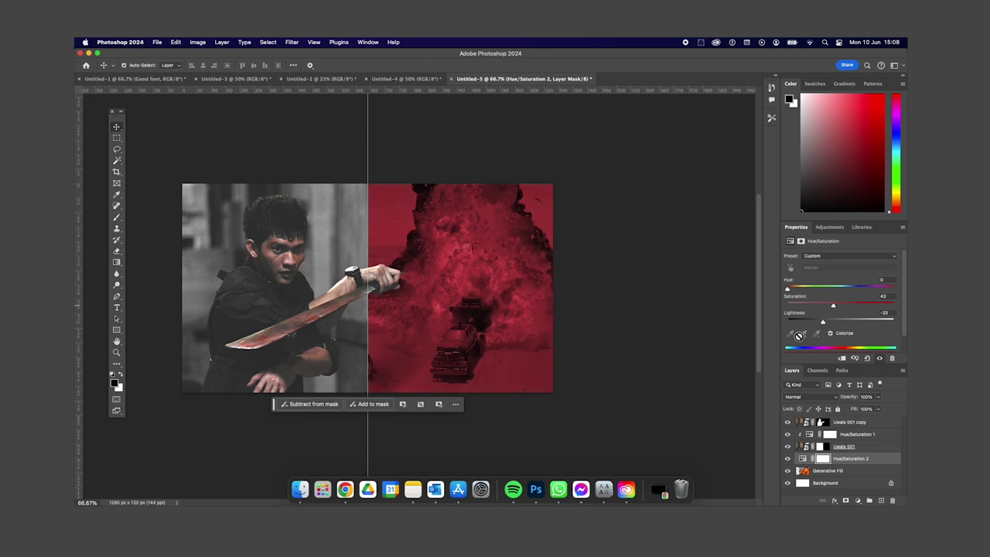
click(631, 429)
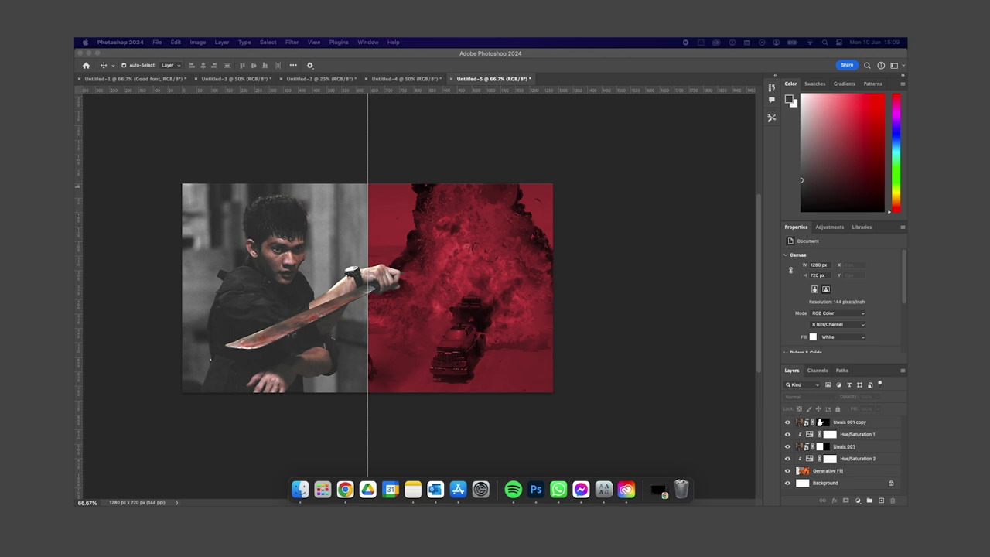
drag(430, 299, 433, 302)
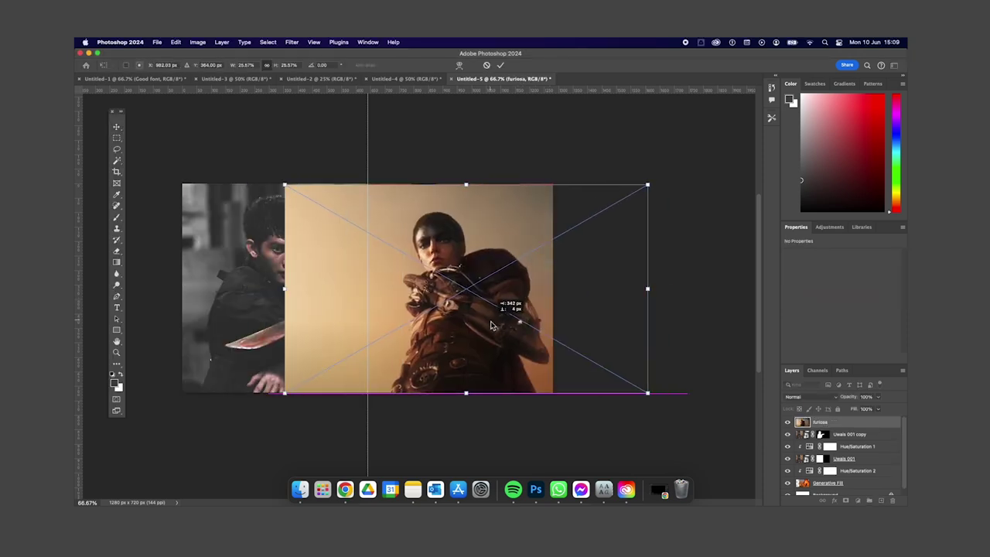
key(Return)
click(377, 403)
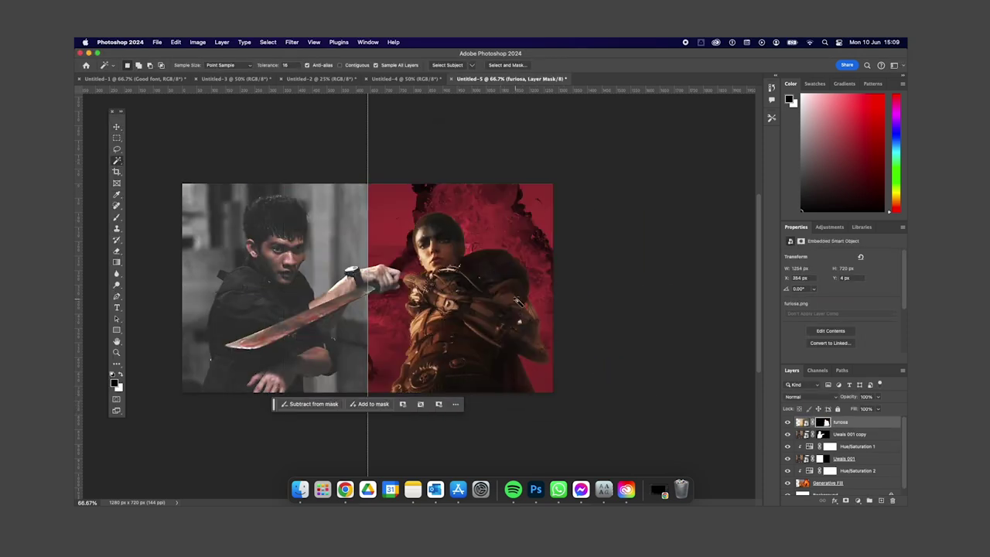
key(v)
key(BackSpace)
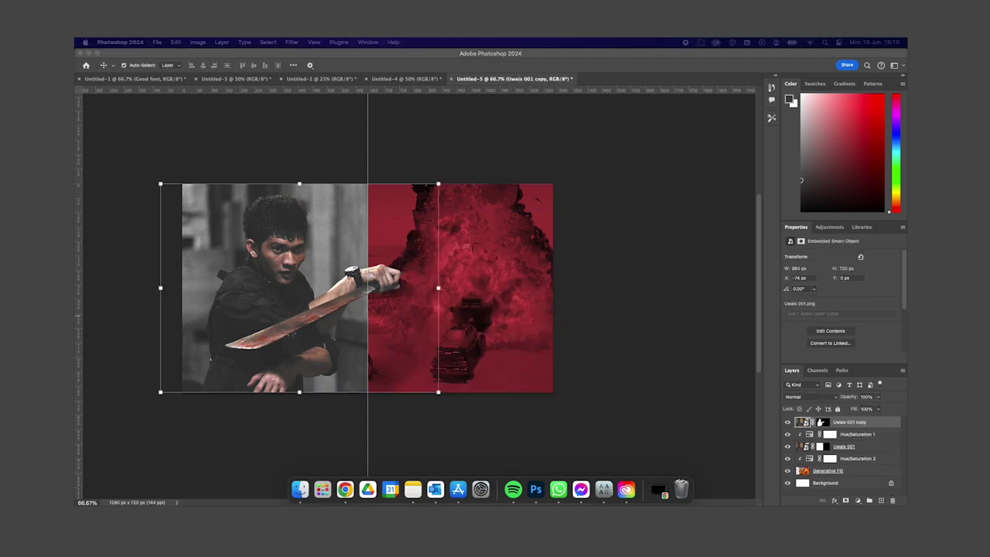
- Place the bearded man's image, remove its background and repaint the mask with a 26 px brush
drag(464, 232, 434, 271)
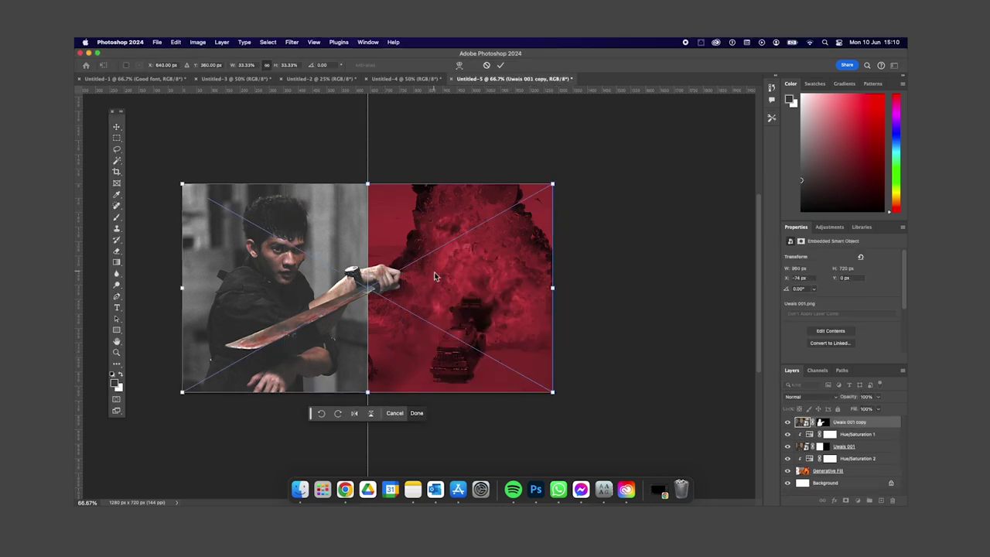
key(Return)
click(377, 404)
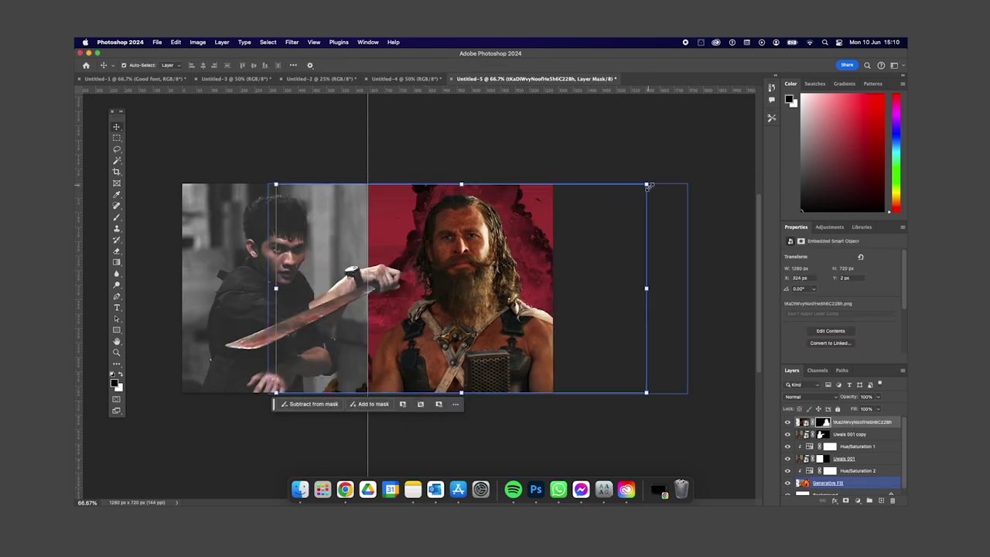
click(367, 407)
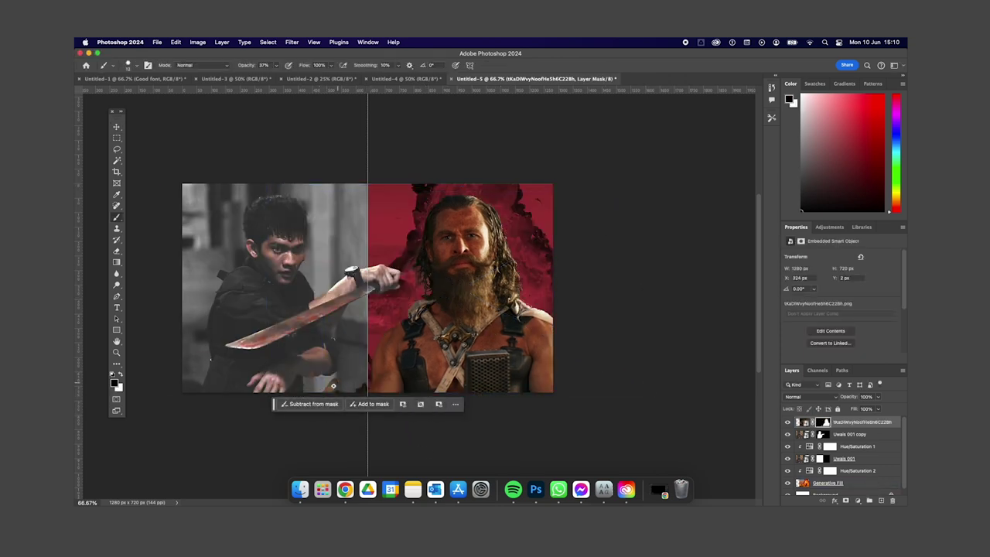
click(134, 65)
drag(116, 82, 136, 82)
click(337, 380)
- Nudge the bearded man's image into position and select the red tint layer
key(super+t)
mouse_move(472, 338)
mouse_down()
mouse_move(446, 357)
mouse_move(479, 338)
mouse_up()
click(857, 470)
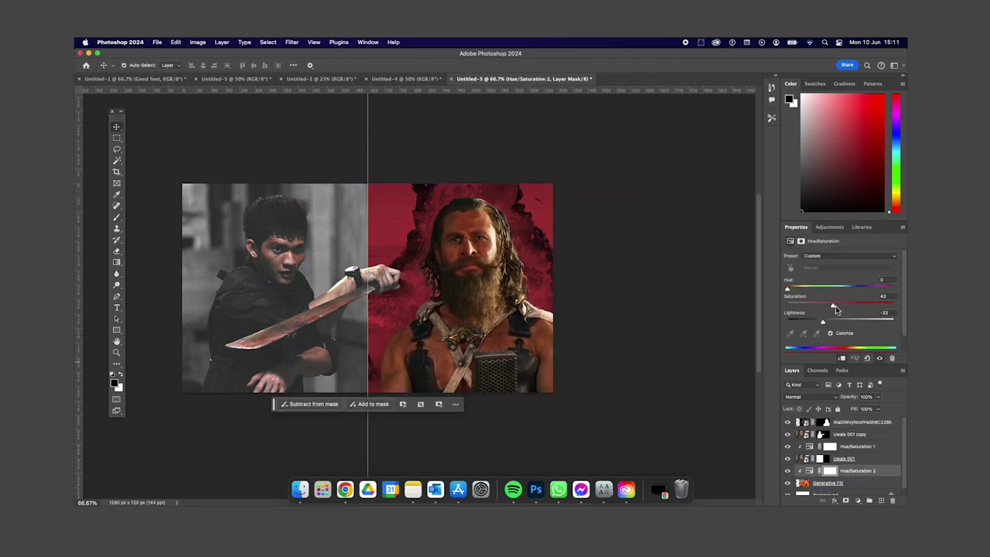
- Open a transform on the bearded man's layer and confirm it
click(858, 421)
key(super+t)
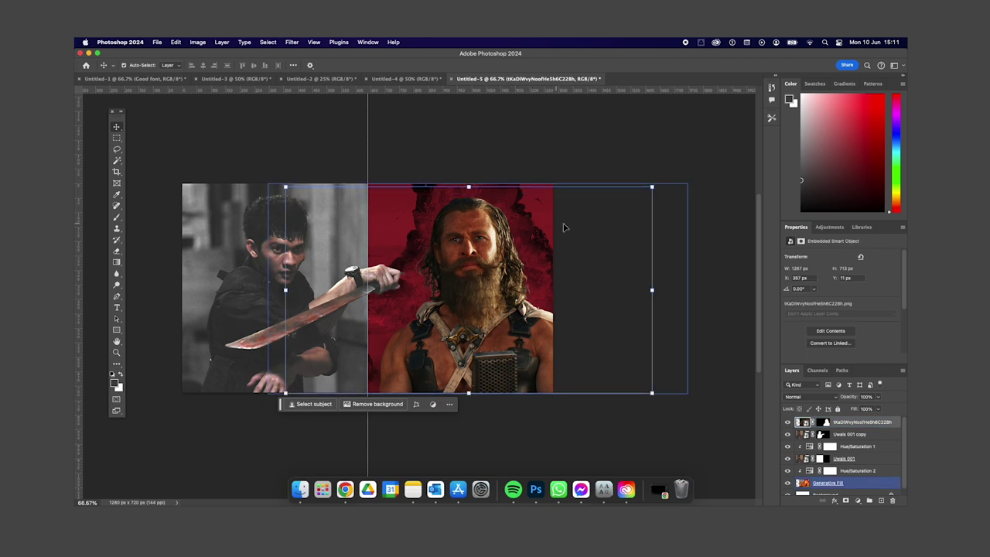
click(519, 416)
- Lasso the gap beside the fighter's fist and select the Uwais copy's mask
key(super+equal)
key(super+equal)
key(super+equal)
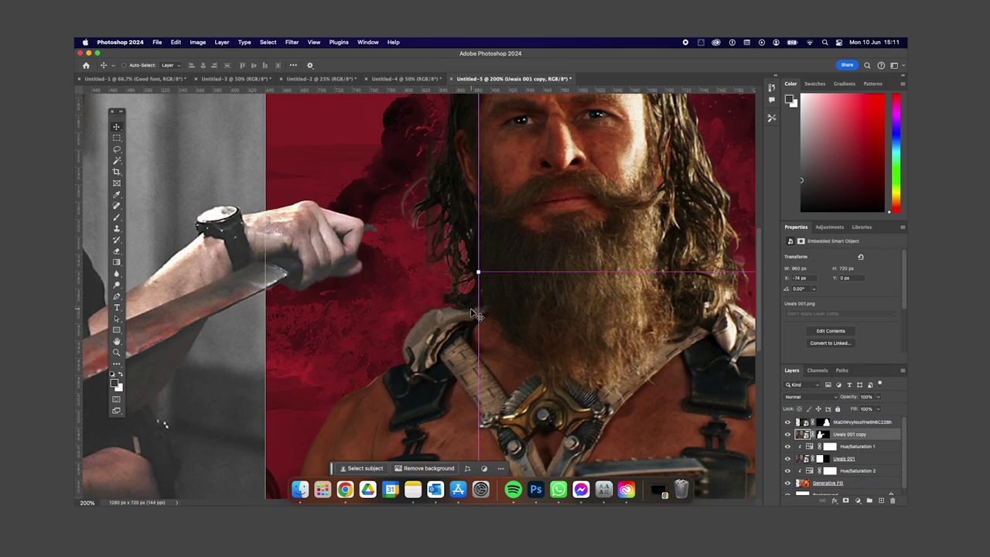
click(116, 149)
mouse_move(327, 194)
mouse_down()
mouse_move(353, 194)
mouse_move(340, 202)
mouse_up()
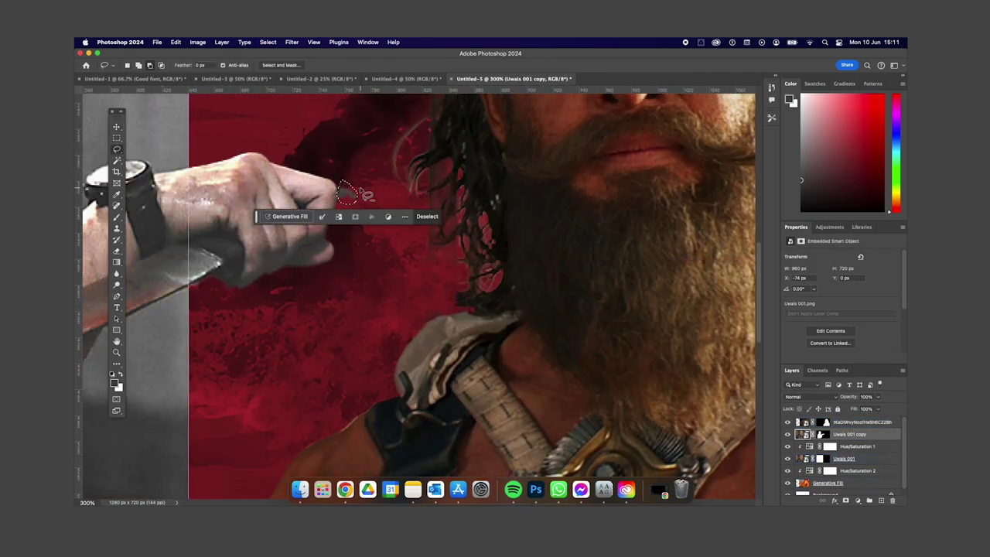
click(823, 433)
key(super+minus)
key(super+minus)
key(super+minus)
key(super+minus)
key(super+minus)
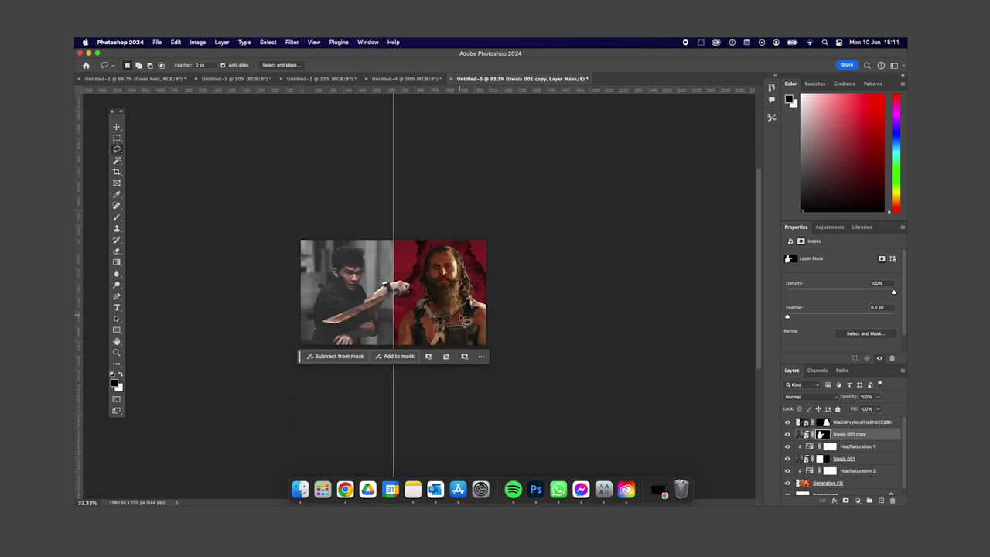
- Scale the Uwais 001 copy layer down to about 82%
key(v)
key(super+t)
drag(428, 241, 416, 259)
key(Return)
- Stretch the red Dementus image wider
key(alt+bracketright)
key(super+t)
drag(506, 297, 528, 300)
click(497, 365)
- Rescale and fine-tune the size of the Uwais 001 image
key(alt+bracketleft)
key(alt+bracketleft)
key(alt+bracketleft)
key(super+t)
drag(550, 348, 487, 349)
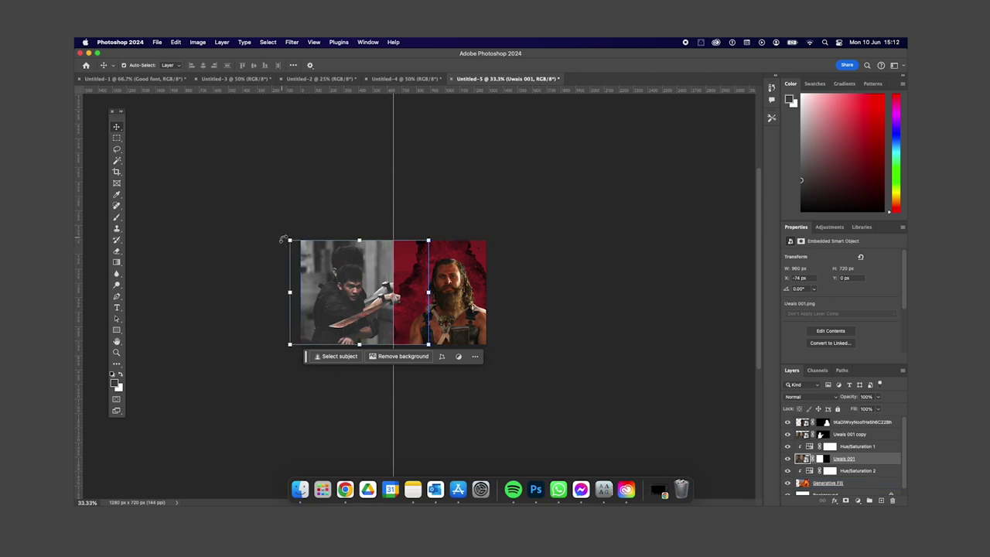
mouse_move(285, 236)
mouse_down()
mouse_move(259, 259)
mouse_move(288, 249)
mouse_up()
click(411, 361)
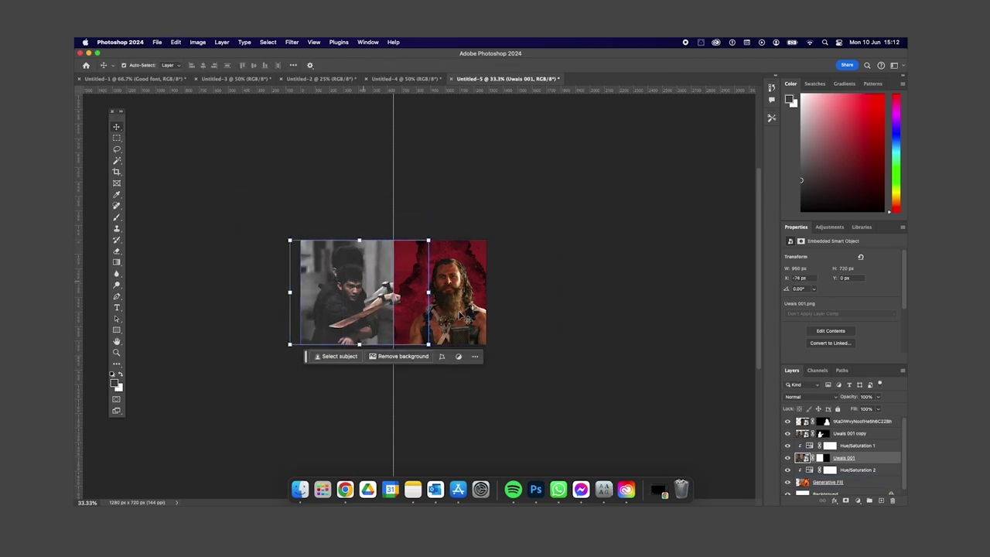
click(339, 355)
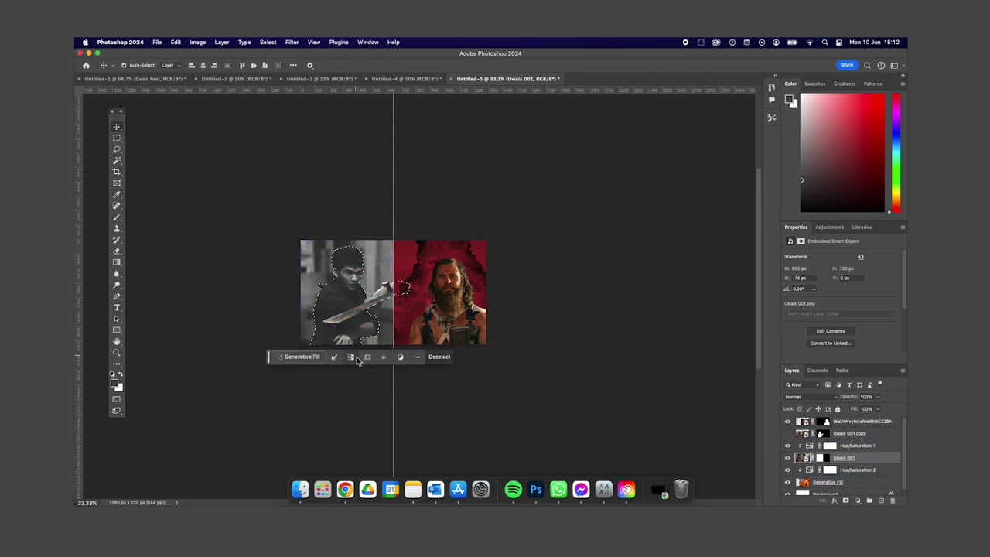
click(298, 354)
click(449, 359)
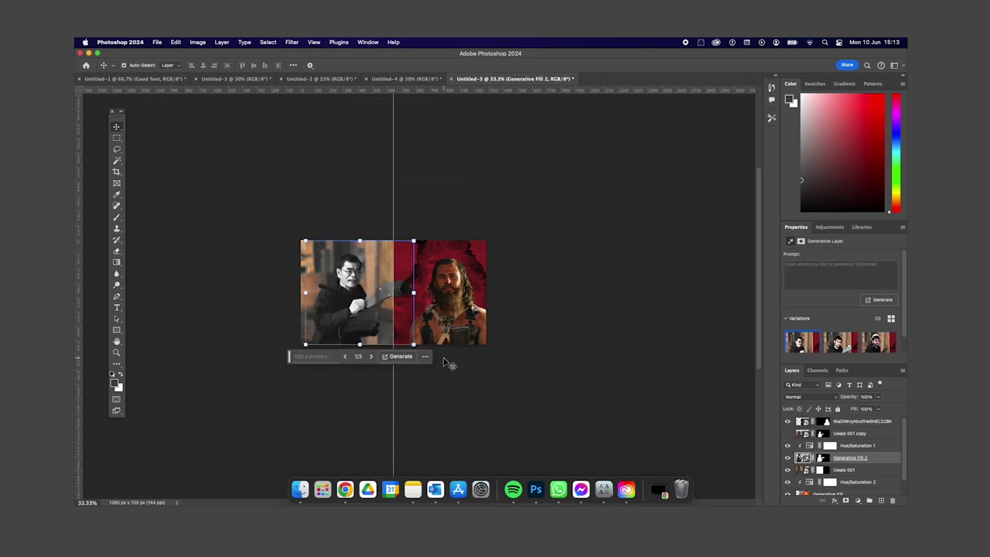
key(super+1)
key(t)
click(401, 240)
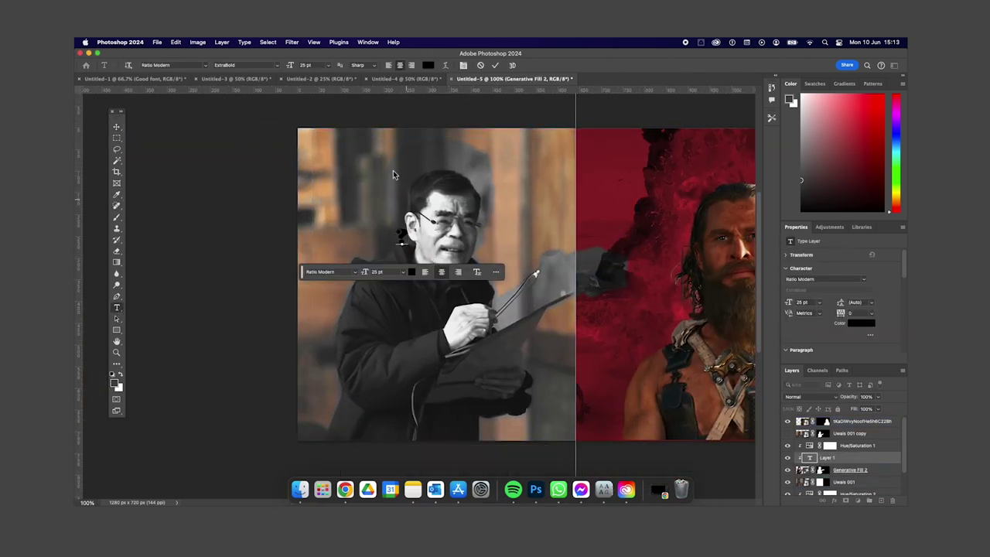
text(?)
key(Escape)
key(super+t)
drag(486, 221, 498, 328)
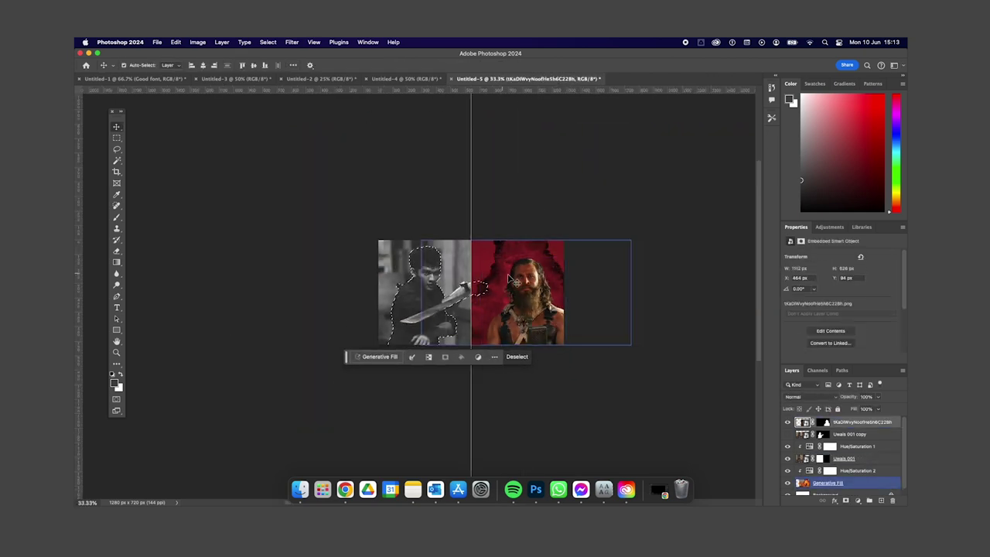
- Stretch the Dementus image's right edge and apply the resize
key(super+t)
mouse_move(631, 292)
mouse_down()
mouse_move(614, 283)
mouse_move(671, 283)
mouse_move(611, 294)
mouse_up()
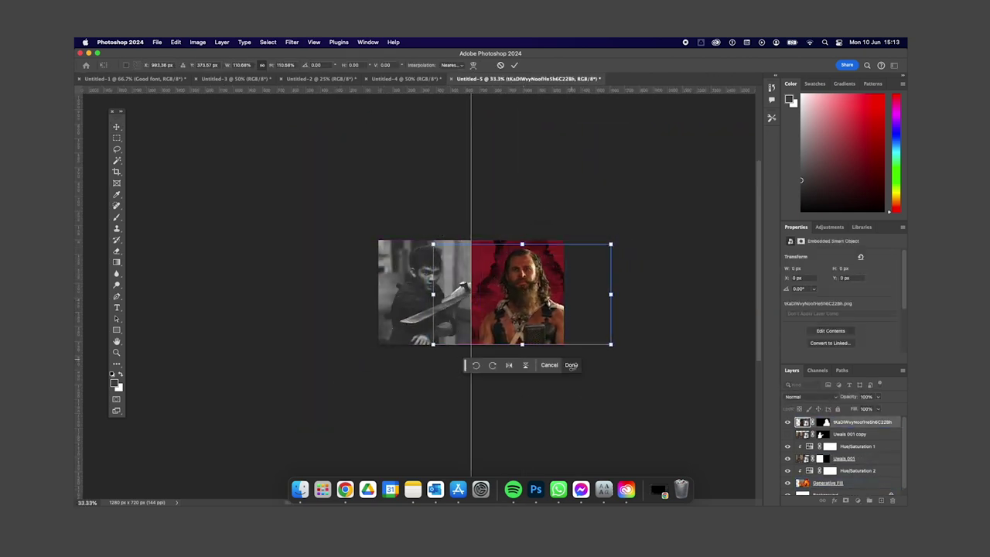
key(Return)
- Try resizing the Uwais image, undo it and apply its transform at 100%
click(387, 253)
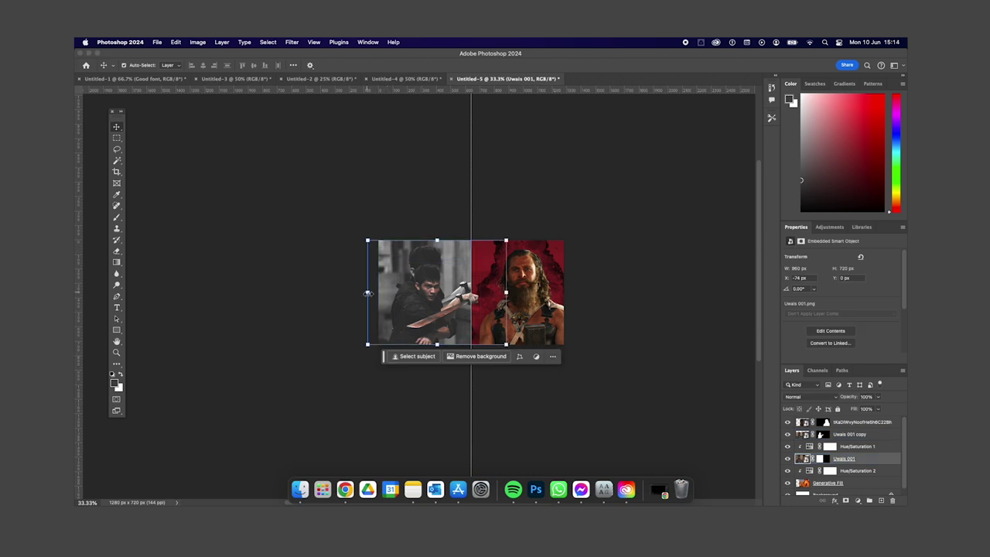
drag(367, 293, 348, 369)
key(super+z)
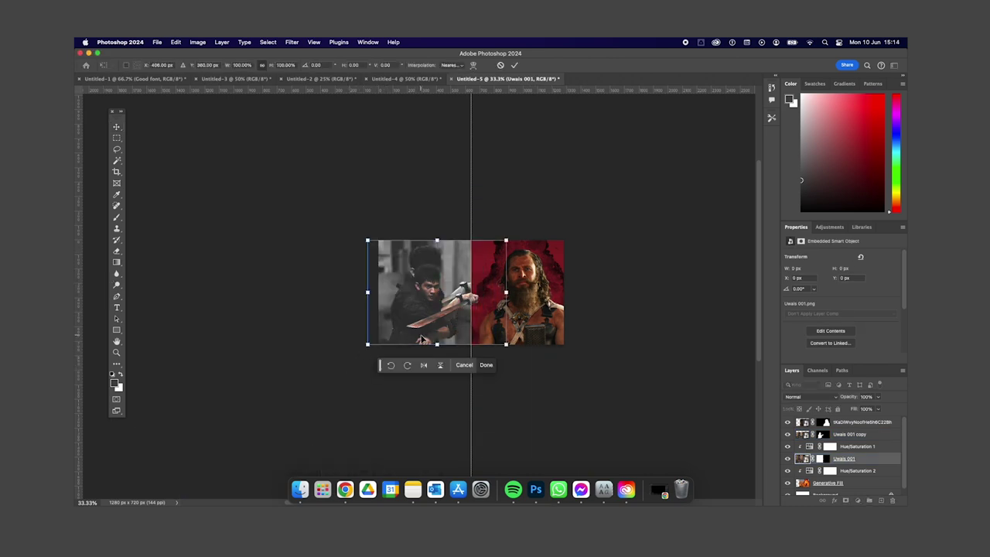
key(Return)
- Zoom to 50%, trial scaling Dementus to 88%, then cancel and reselect his layer
click(641, 404)
key(super+equal)
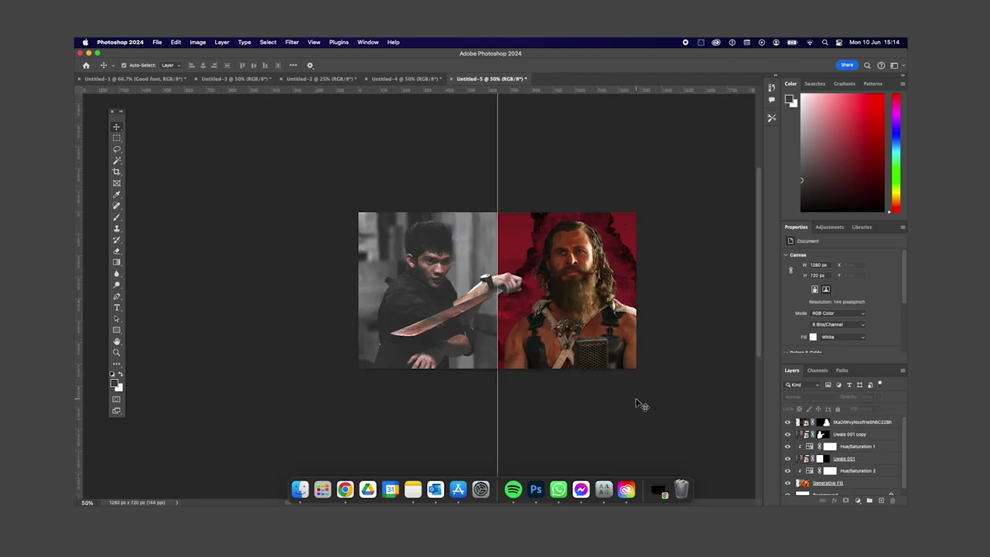
click(572, 294)
key(super+t)
drag(636, 215, 596, 221)
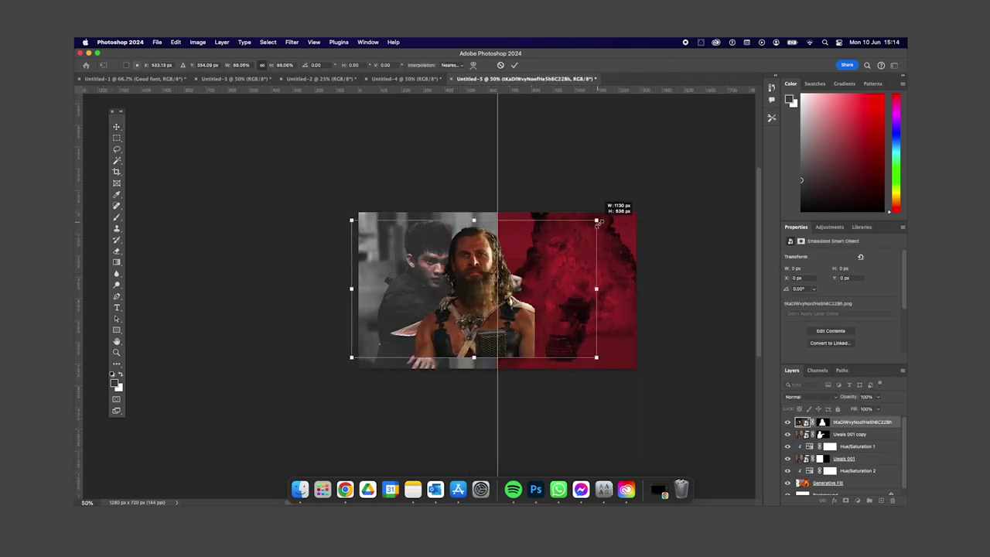
drag(466, 302, 565, 310)
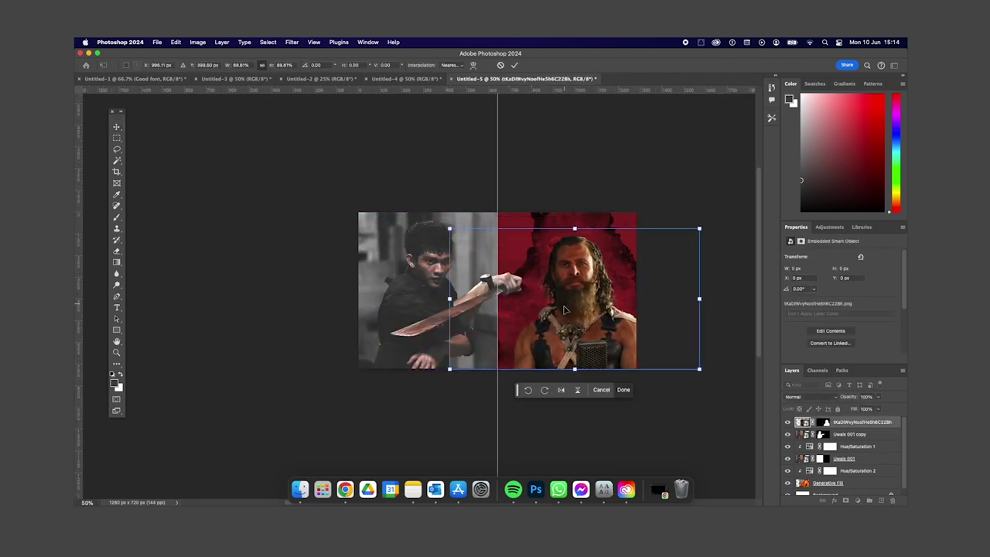
key(Escape)
click(508, 415)
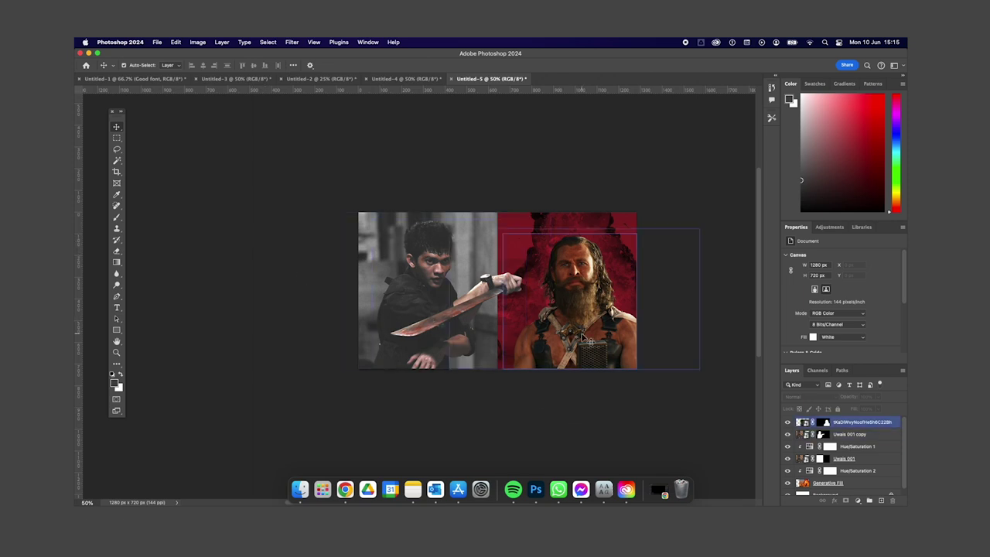
click(572, 332)
- Add two horizontal guides across the thumbnail
drag(232, 89, 244, 265)
drag(255, 89, 291, 315)
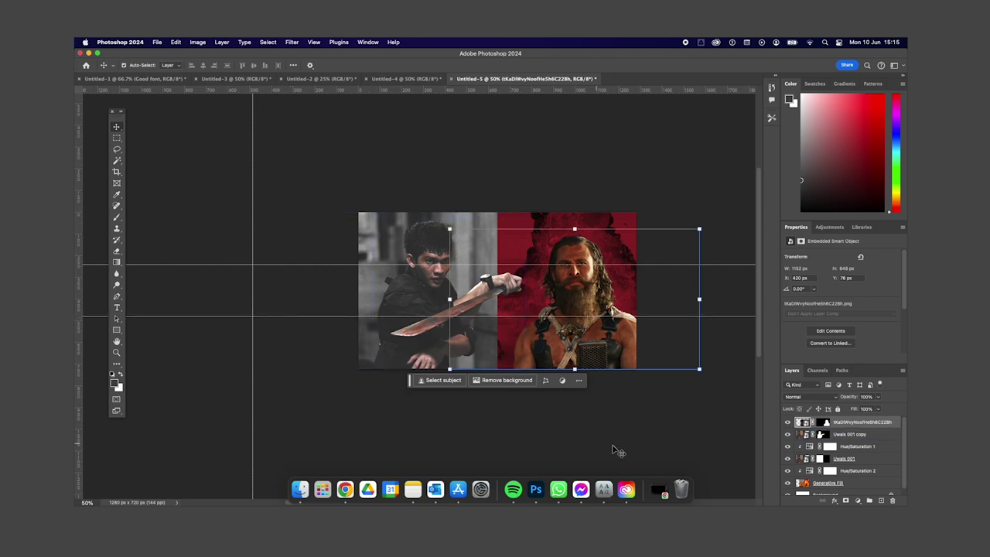
key(alt+bracketleft)
key(alt+bracketleft)
key(alt+bracketleft)
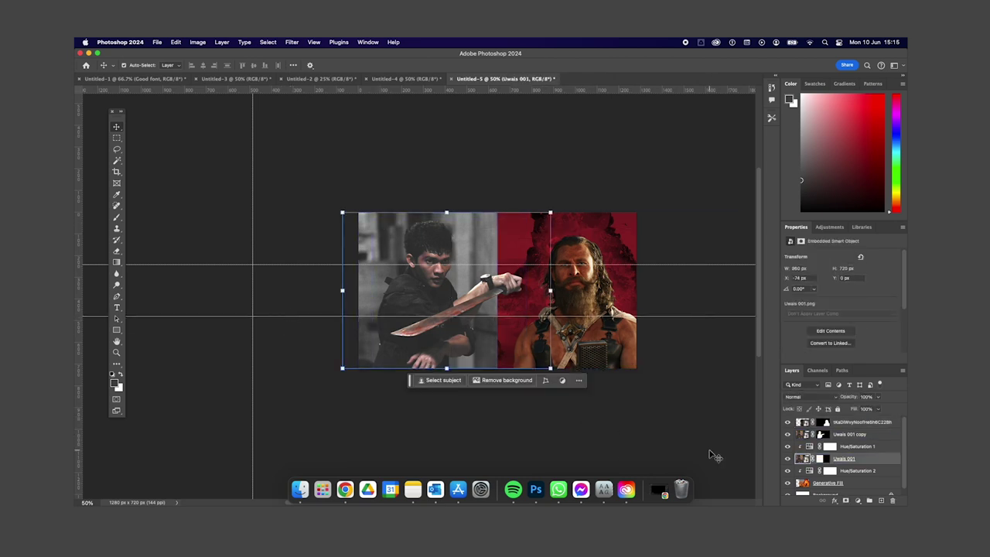
click(545, 431)
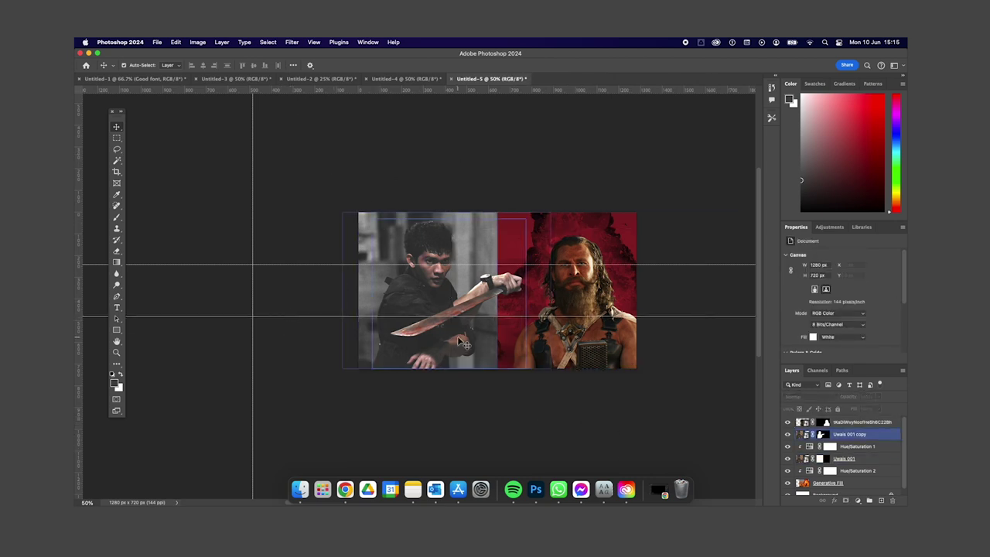
key(super+shift+5)
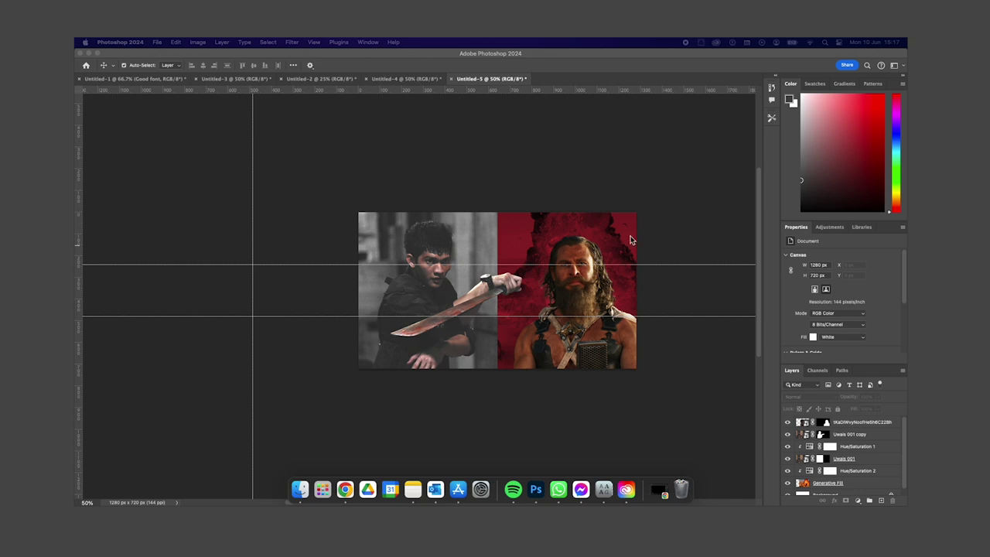
- Transform the Generative Fill background, then try moving both Uwais layers 74 px left and undo
key(ctrl+t)
scroll(588, 325, right, 3)
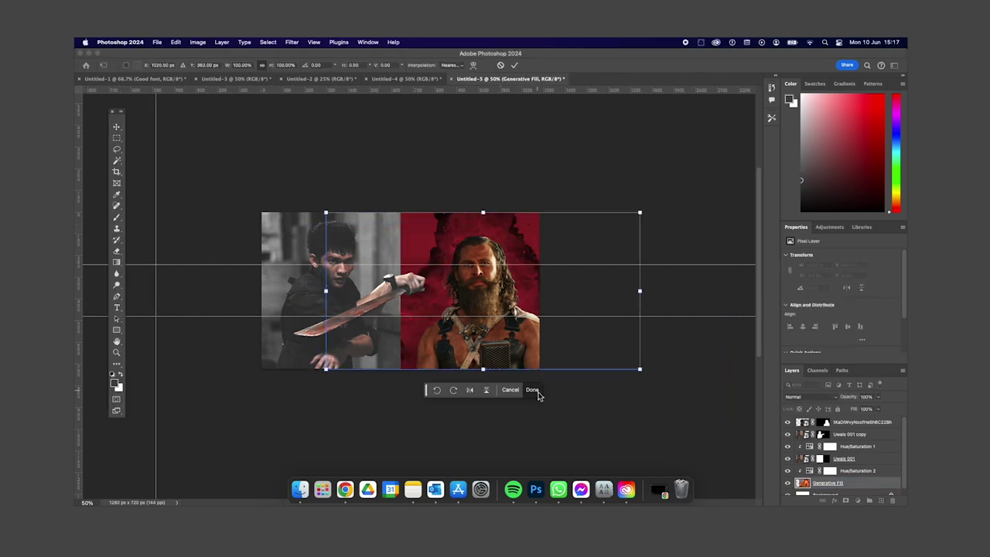
click(532, 390)
drag(188, 342, 299, 393)
drag(313, 351, 296, 350)
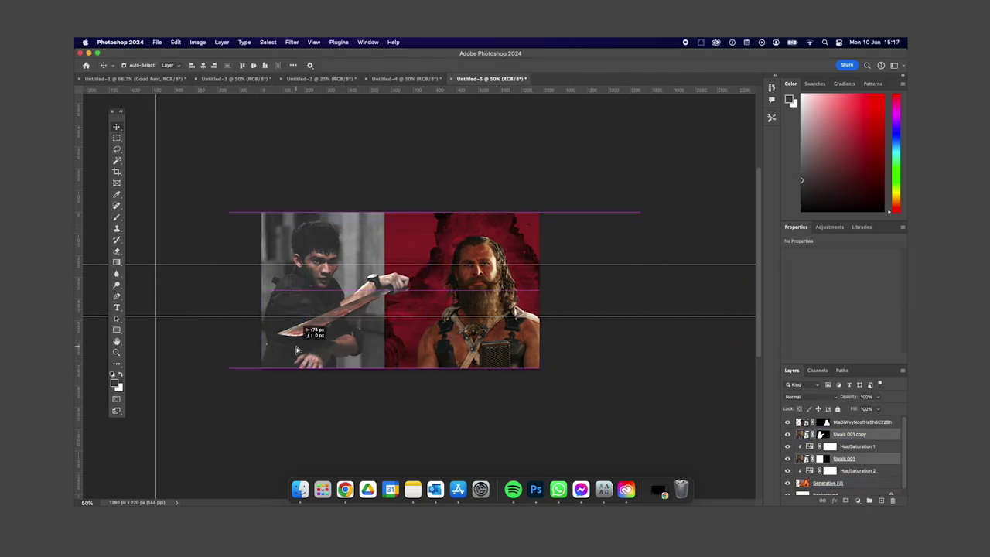
key(ctrl+z)
- Enlarge Dementus from his top-left corner and select the Uwais copy layer
key(ctrl+t)
drag(405, 225, 337, 220)
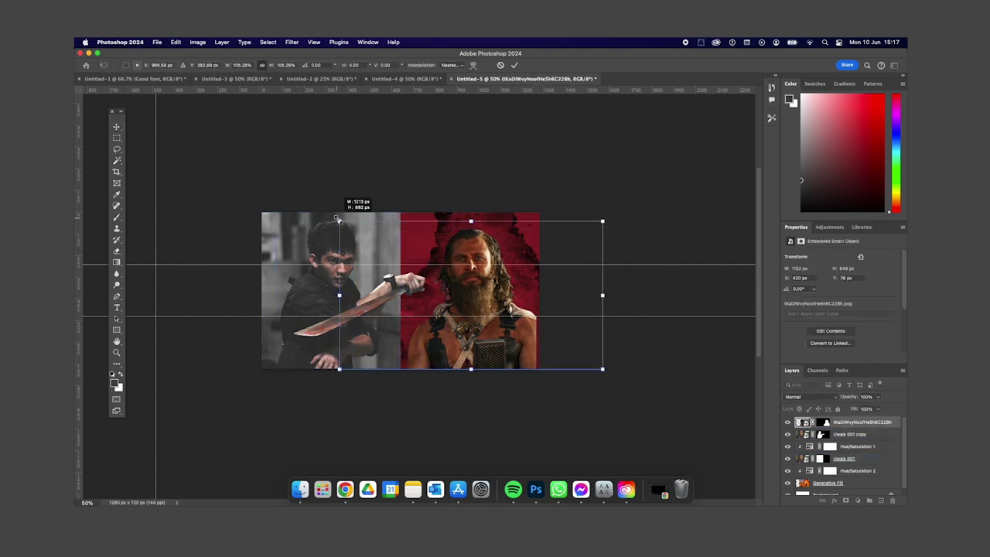
click(558, 389)
click(567, 360)
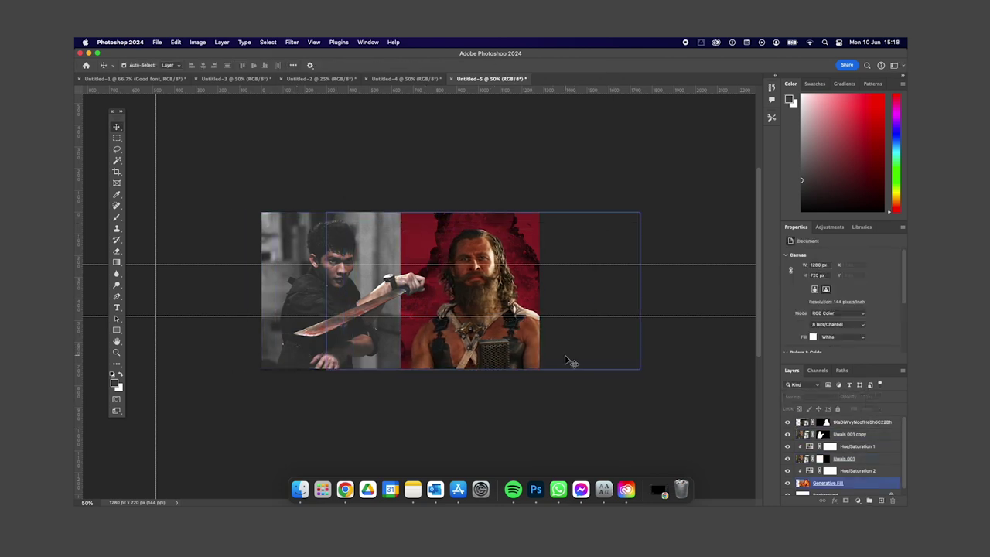
click(567, 360)
click(805, 434)
- Duplicate the Uwais copy into Uwais 001 copy 2 and zoom to 200% on the machete
key(ctrl+j)
key(ctrl+z)
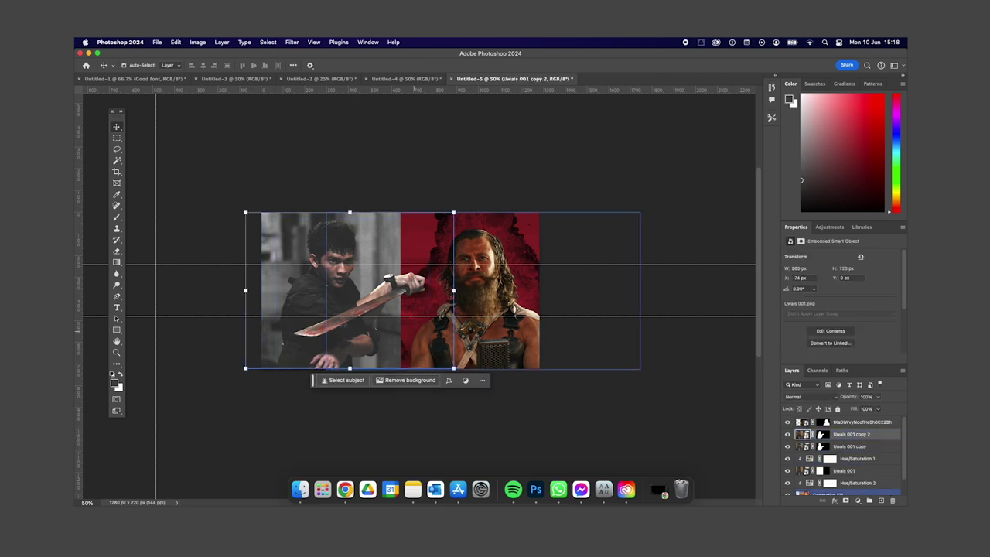
key(ctrl+1)
drag(234, 386, 321, 386)
key(ctrl+plus)
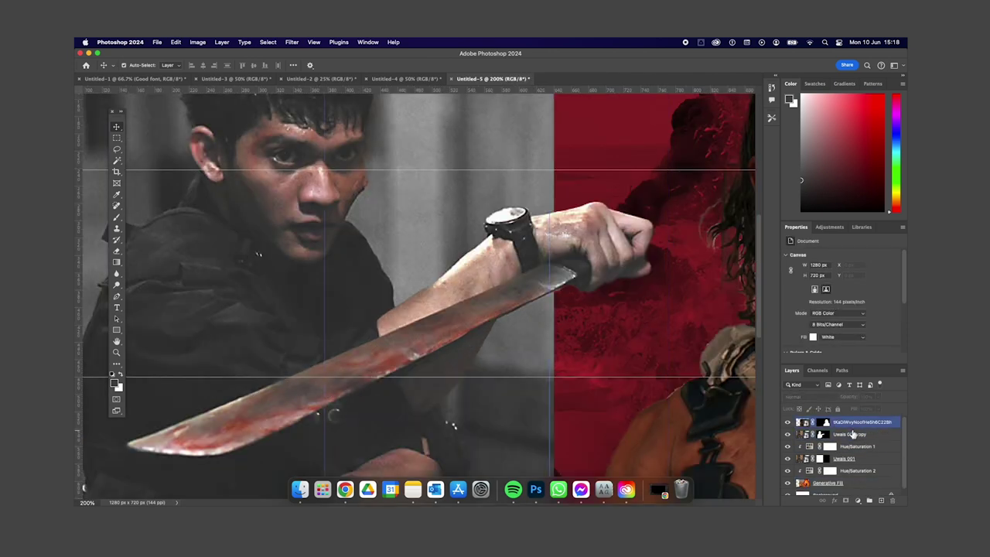
key(ctrl+j)
- Start a polygonal lasso outline along the machete blade's edge
drag(438, 396, 466, 369)
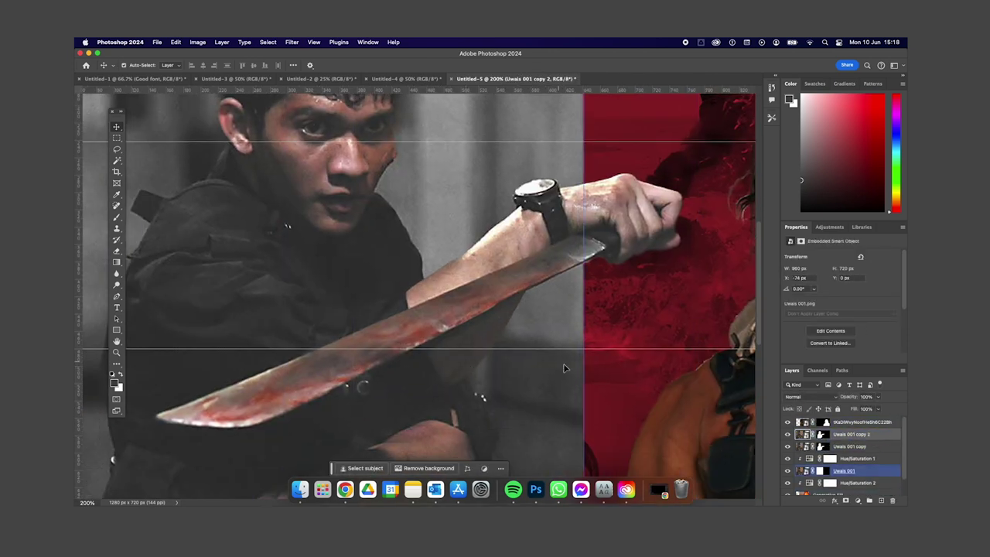
key(l)
click(576, 234)
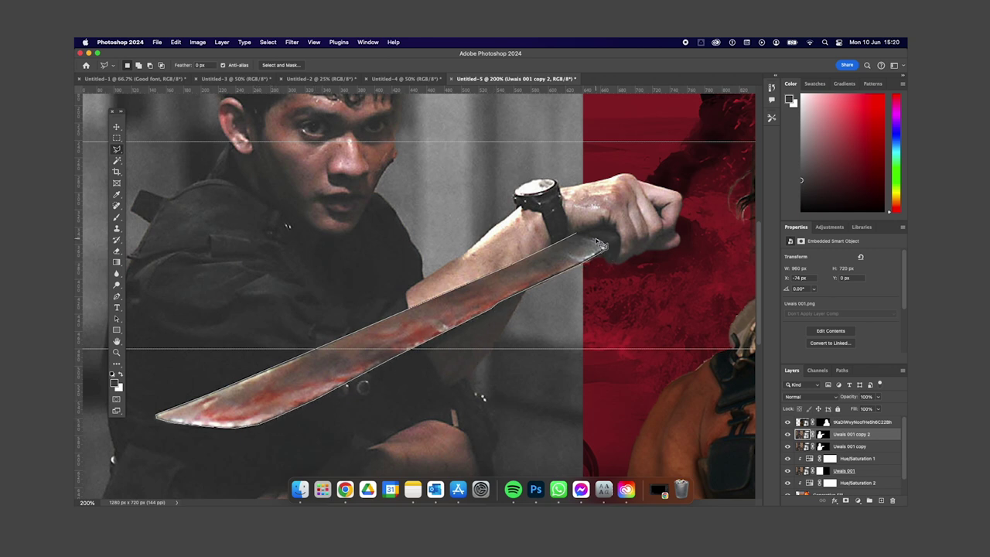
- Target the Uwais 001 copy 2 image and add a vector mask beside its layer mask
click(583, 241)
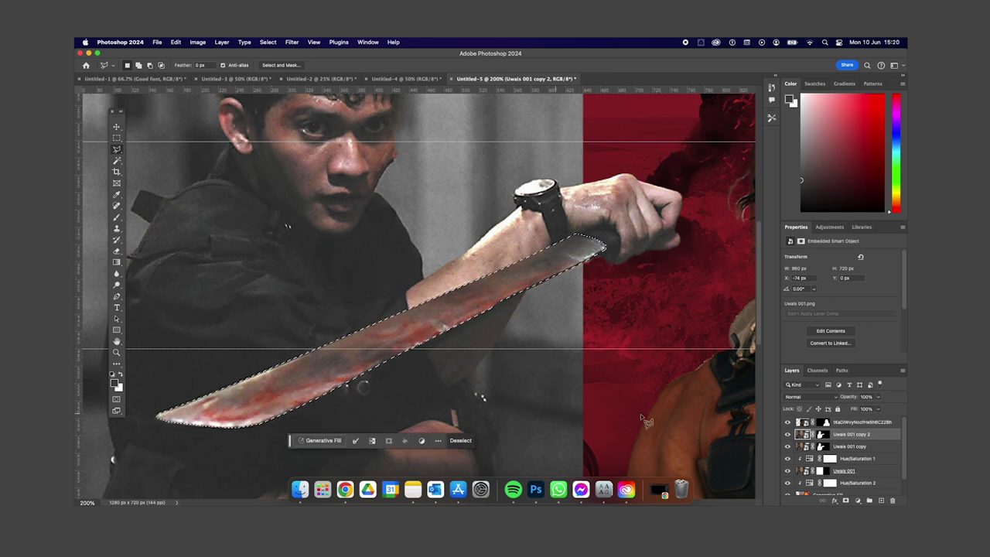
click(827, 438)
right_click(893, 435)
key(Escape)
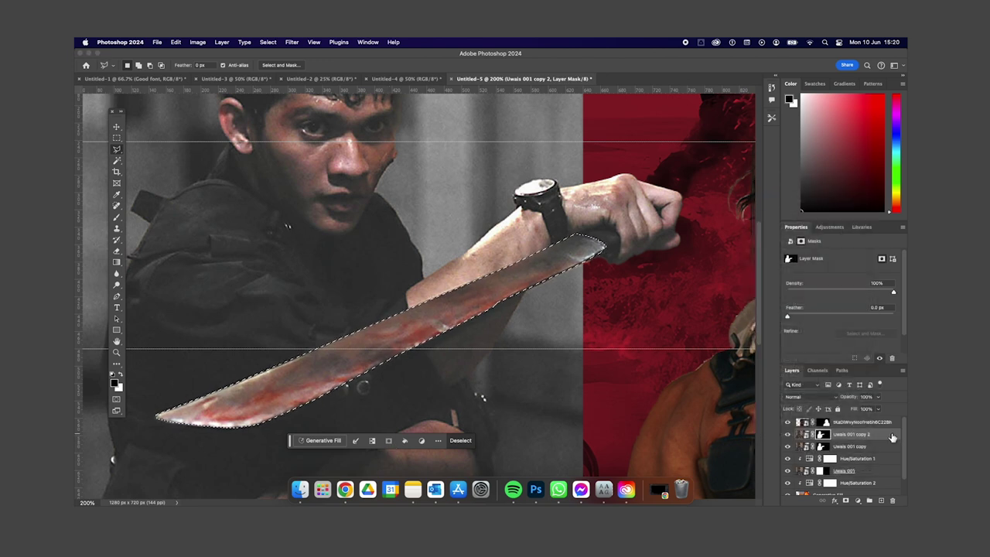
key(super+minus)
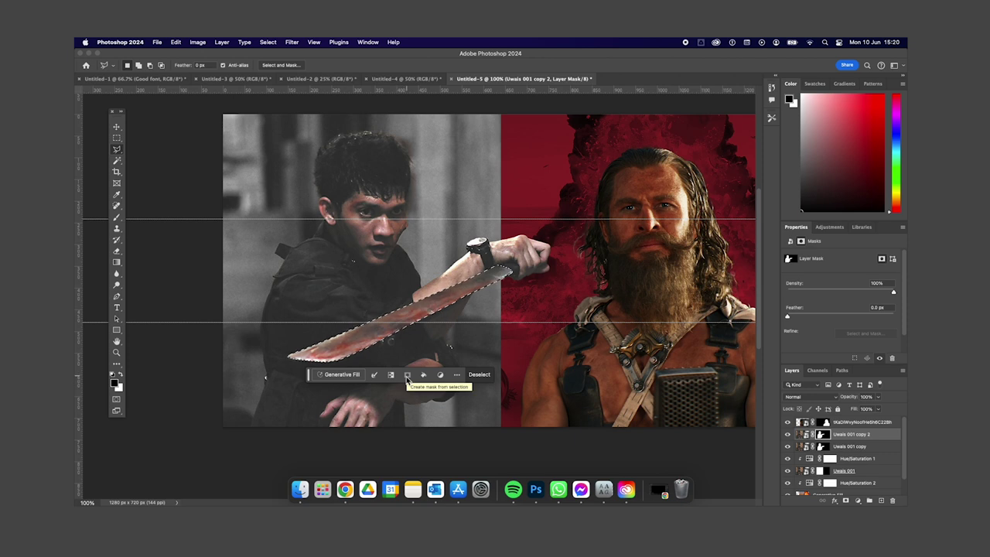
click(889, 438)
key(super+d)
click(845, 501)
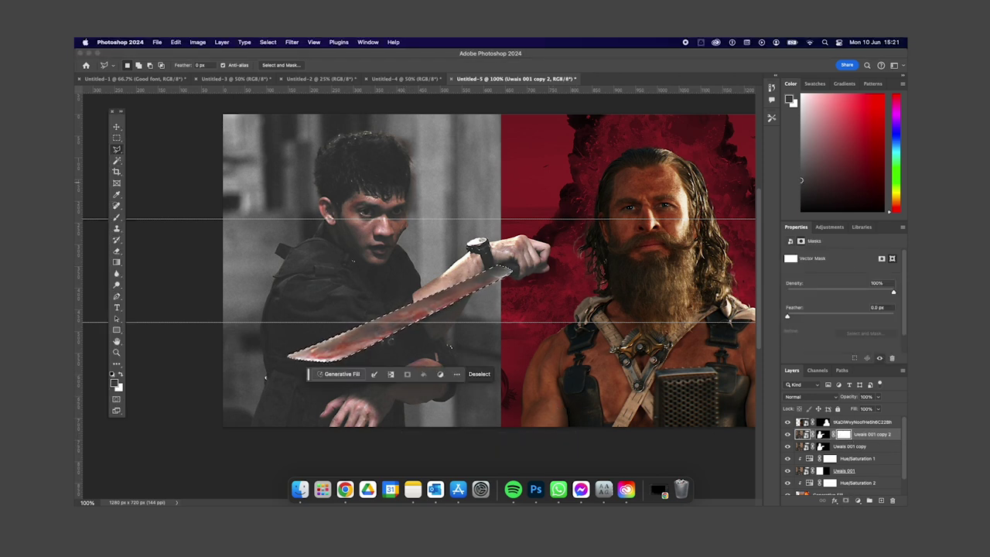
key(super+d)
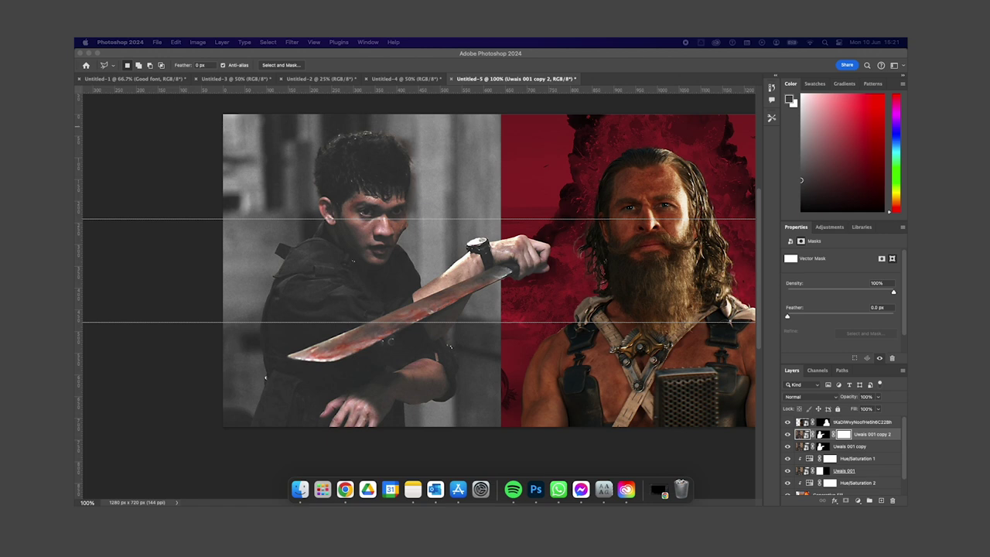
click(453, 304)
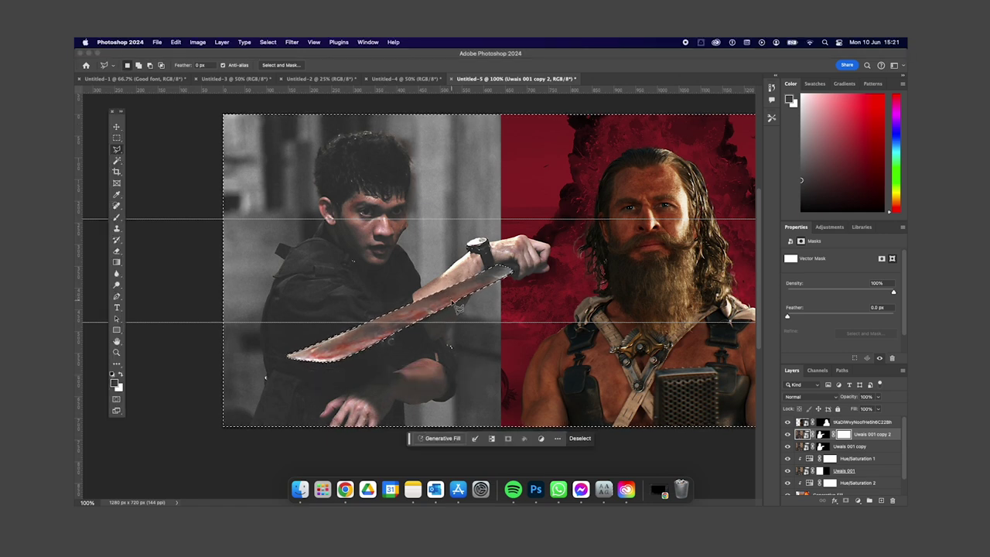
- Add a red 93 pt 'TEST' text layer over the machete
key(t)
click(422, 365)
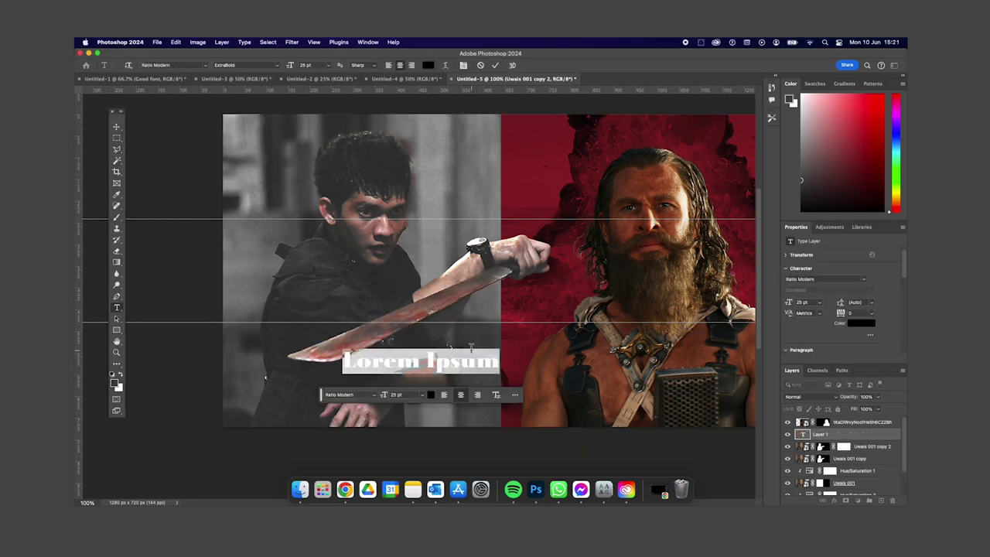
click(431, 394)
click(542, 178)
click(654, 143)
click(431, 394)
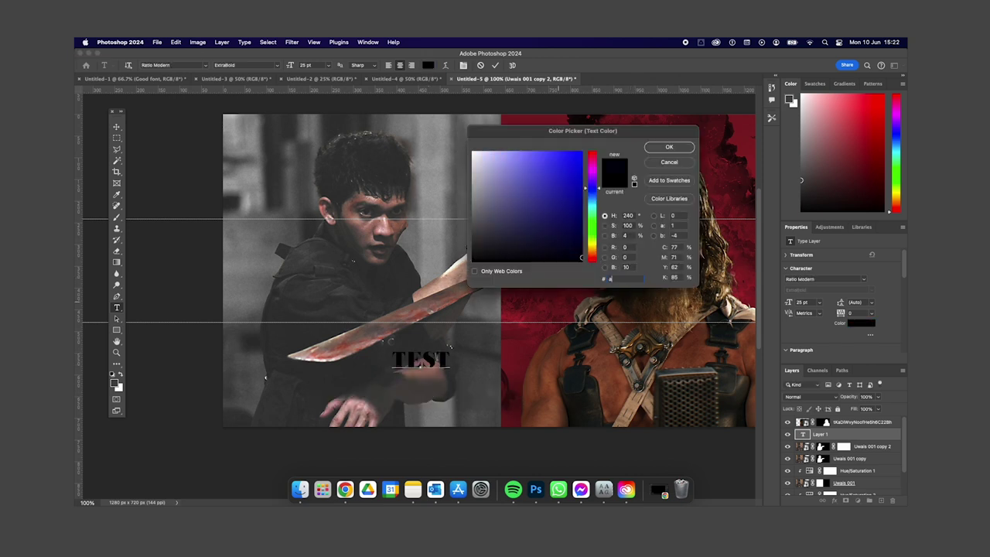
click(654, 144)
drag(408, 394, 464, 396)
key(Escape)
- Move the Uwais 001 copy 2 layer above the TEST text layer with Ctrl+]
key(v)
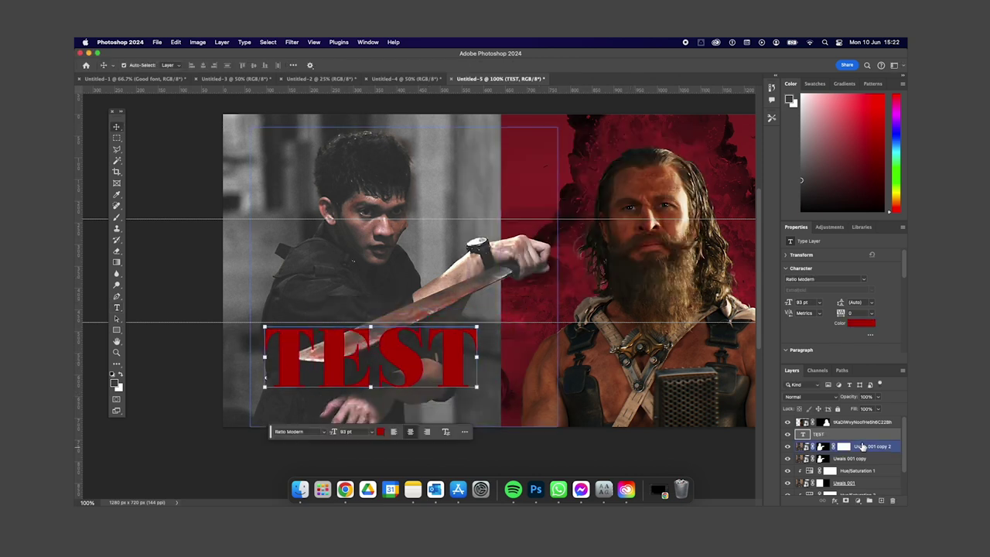
drag(820, 446, 818, 433)
click(820, 436)
right_click(820, 435)
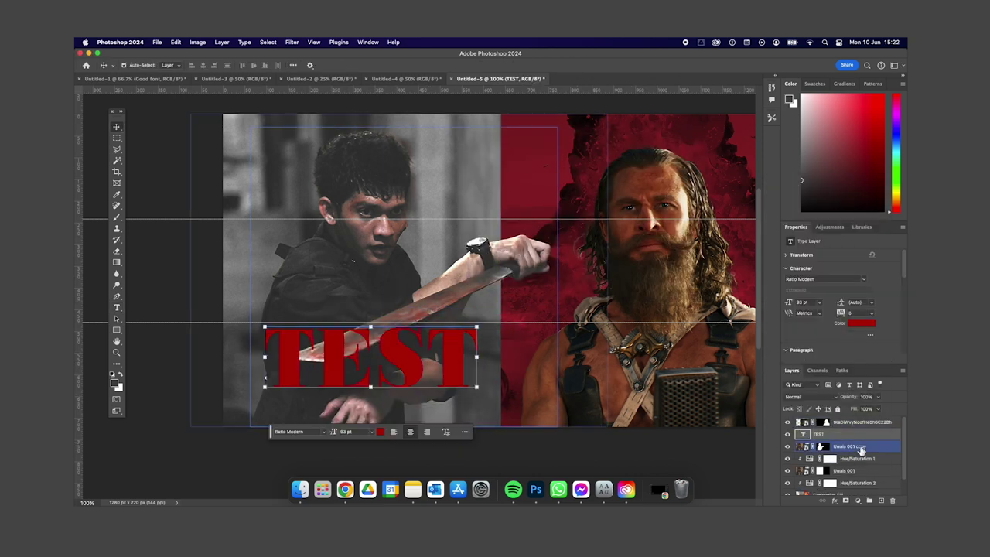
click(851, 446)
key(ctrl+])
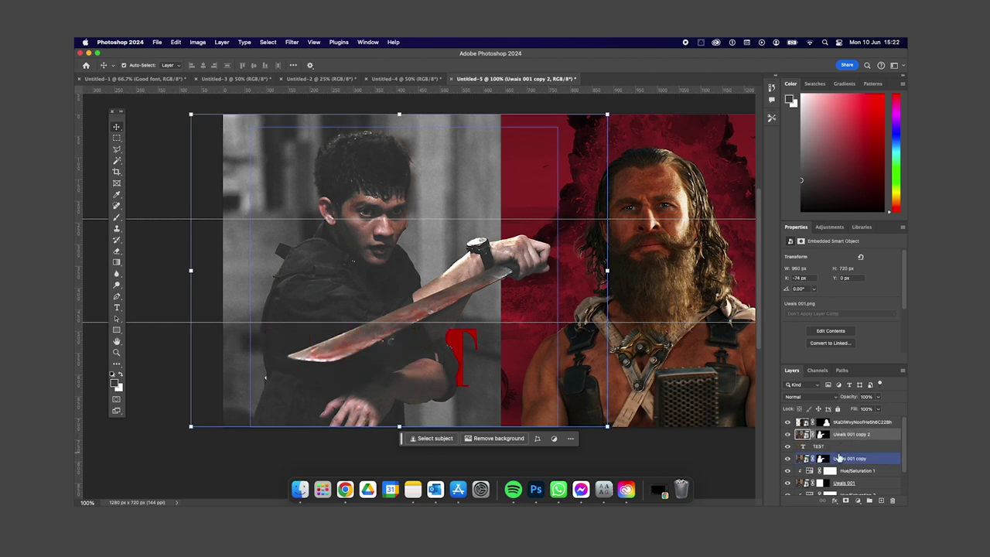
- Select the machete with the Object Selection tool
click(116, 160)
click(155, 160)
click(505, 280)
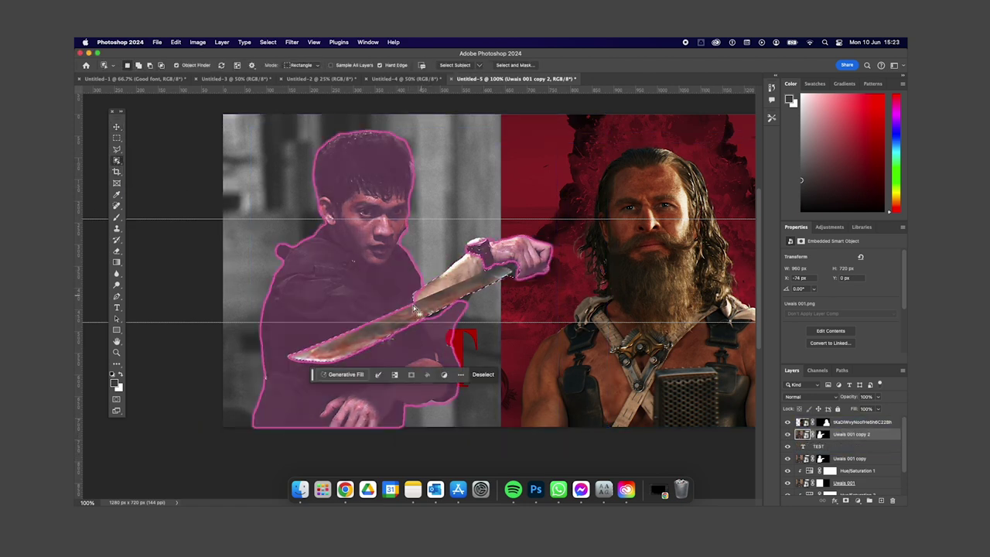
key(super+d)
click(448, 298)
right_click(448, 297)
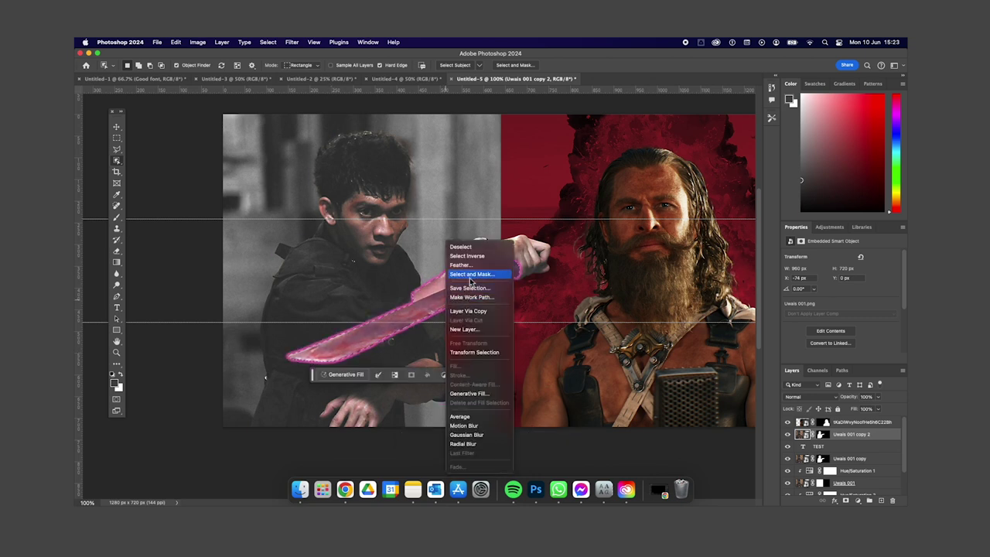
key(Escape)
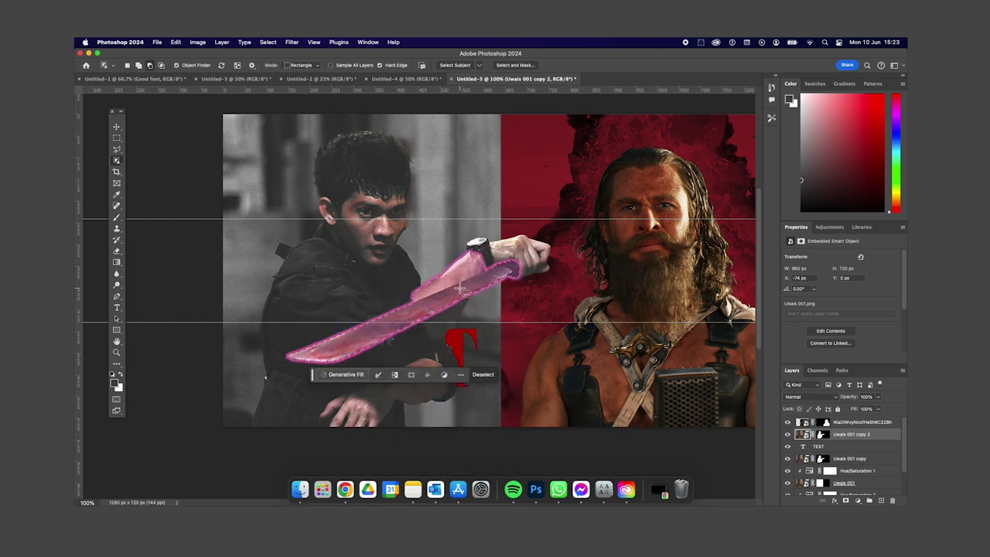
- At 200% zoom, refine the blade selection with a 14 px Quick Selection brush
key(super+equal)
right_click(117, 160)
click(155, 170)
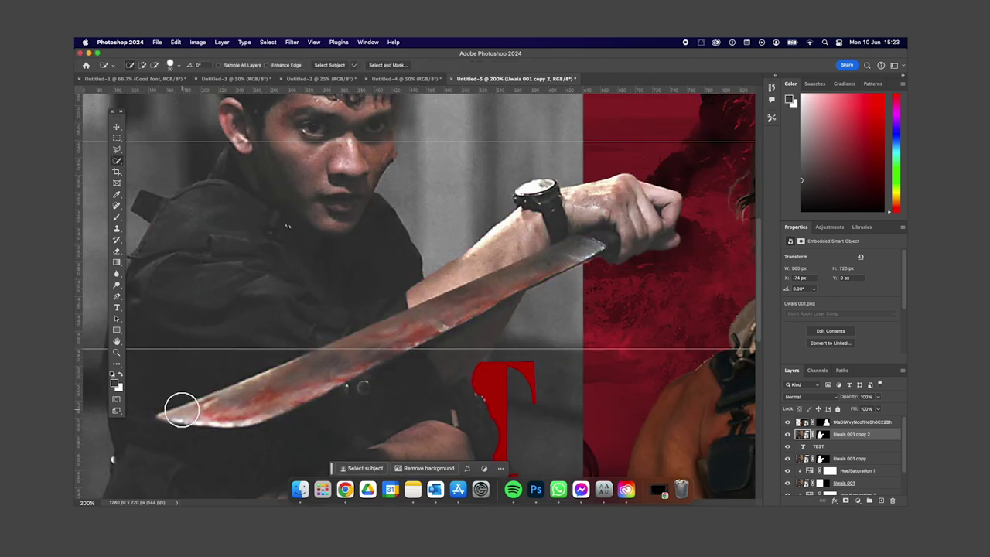
click(170, 65)
drag(232, 406, 300, 384)
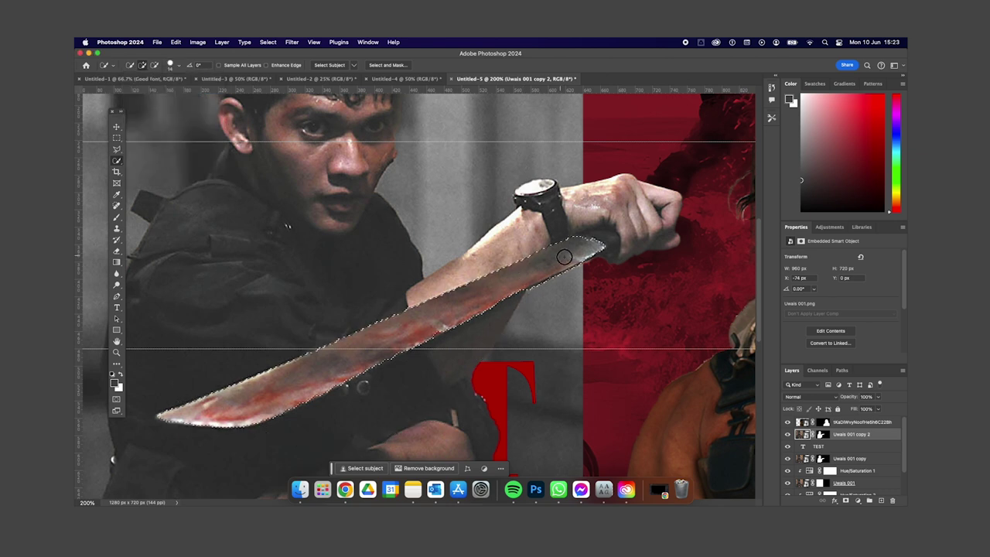
drag(563, 256, 572, 252)
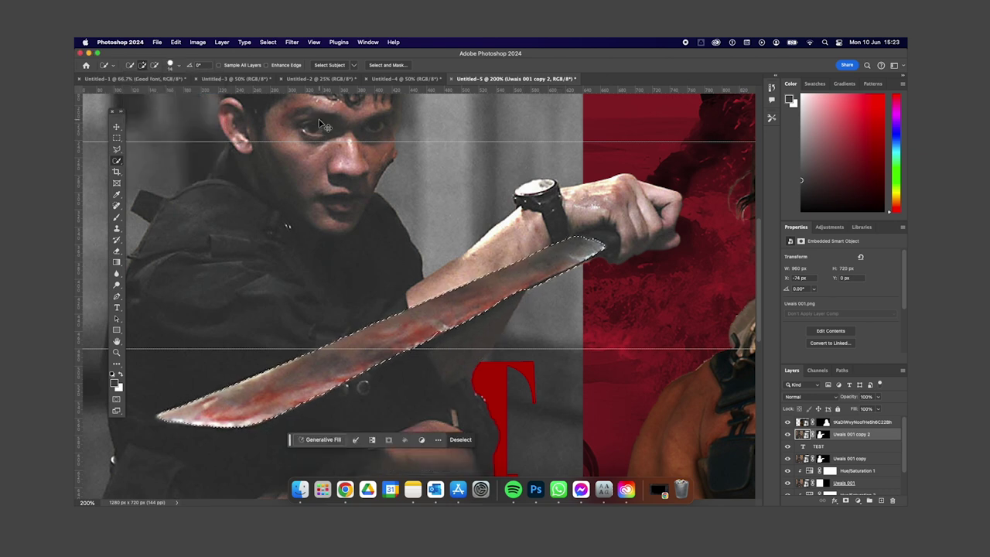
click(371, 440)
key(Return)
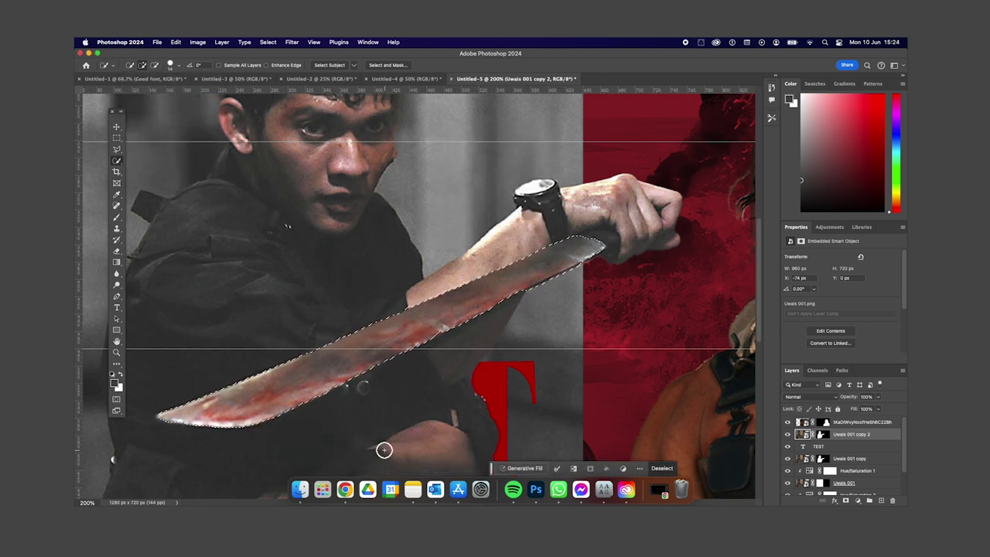
- Mask Uwais 001 copy 2 to the blade selection and fit the canvas in view
right_click(851, 434)
click(773, 346)
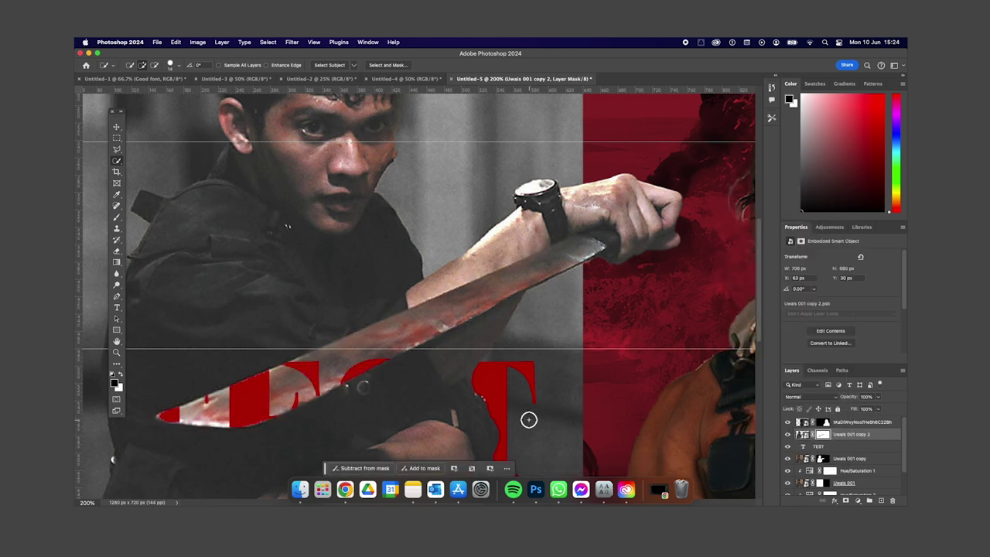
key(super+z)
click(589, 468)
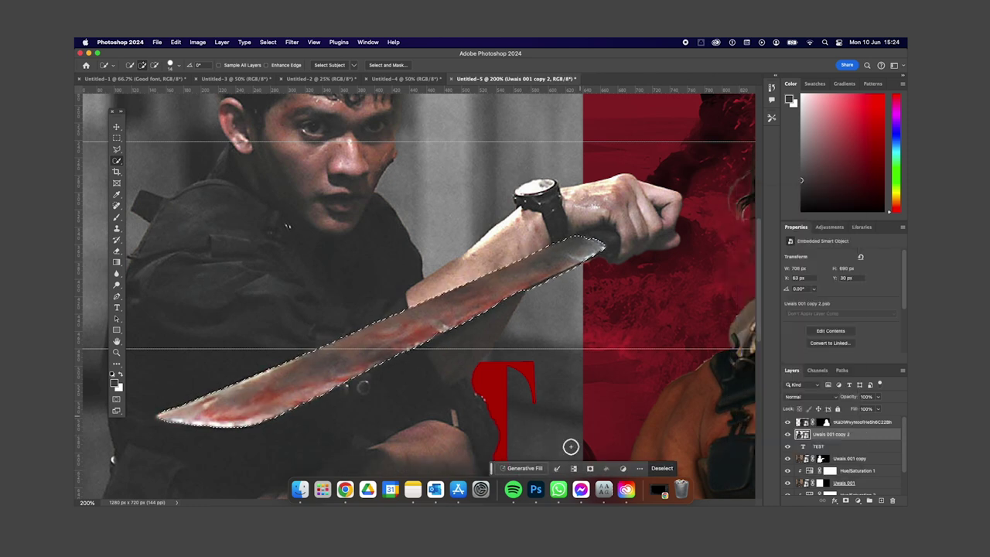
key(super+0)
- Change the TEST title's font to SlimSansSerif
key(v)
click(371, 340)
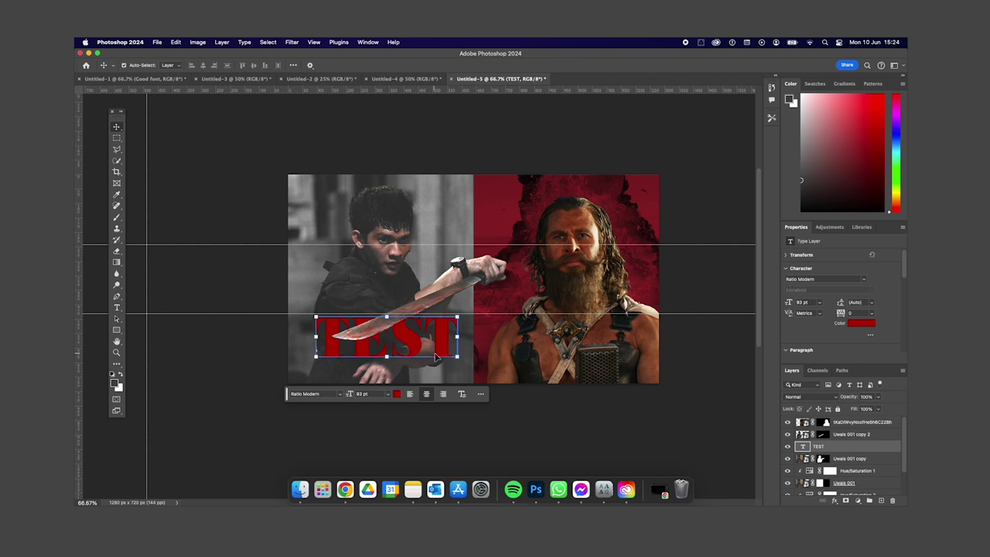
click(331, 401)
click(395, 150)
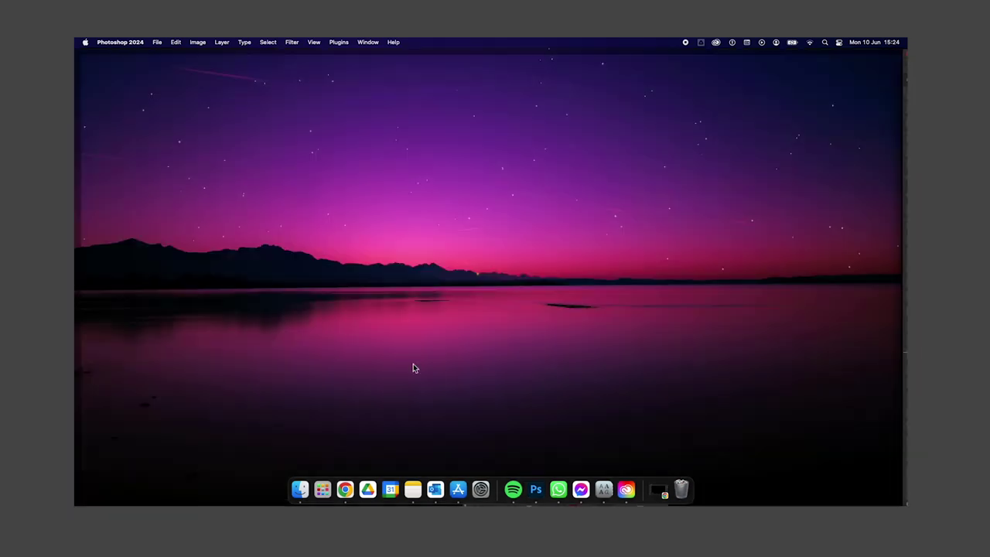
click(535, 488)
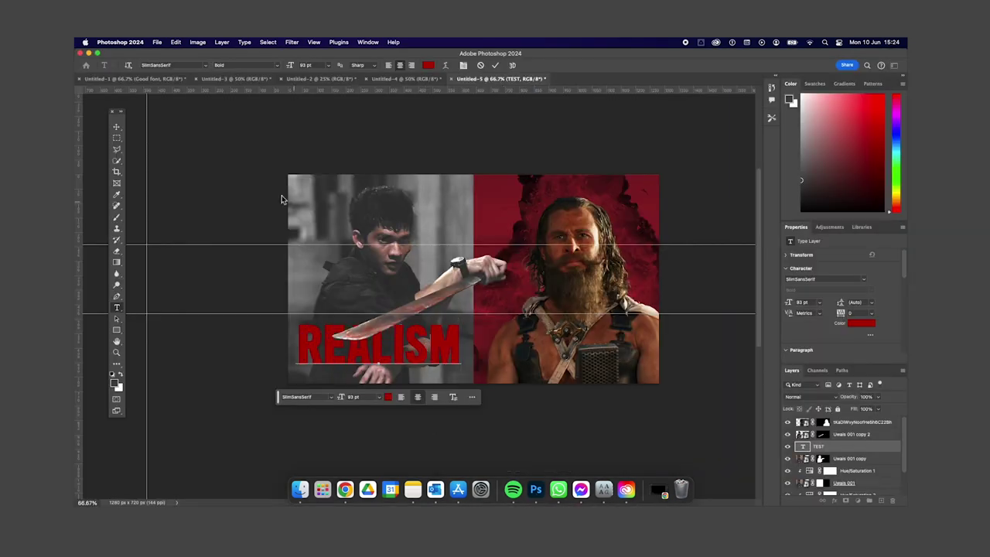
- Retype the title as REALISM at 82 pt and nudge it slightly upward
double_click(417, 348)
key(super+shift+comma)
key(super+shift+comma)
key(super+shift+comma)
key(super+shift+comma)
key(super+shift+comma)
key(super+Return)
key(v)
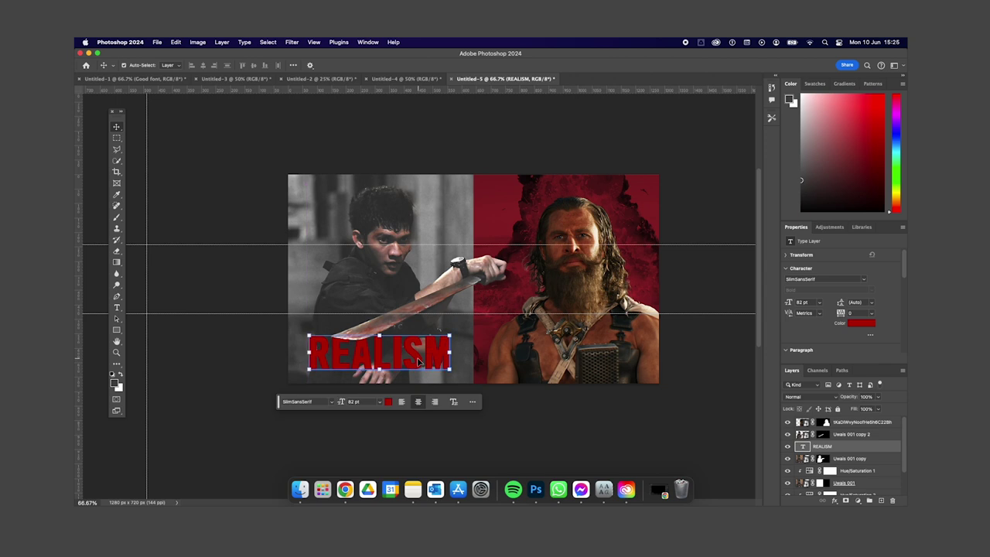
drag(417, 361, 416, 356)
- Duplicate the title, retype it as SPECTACLE, and move it over Dementus
click(495, 449)
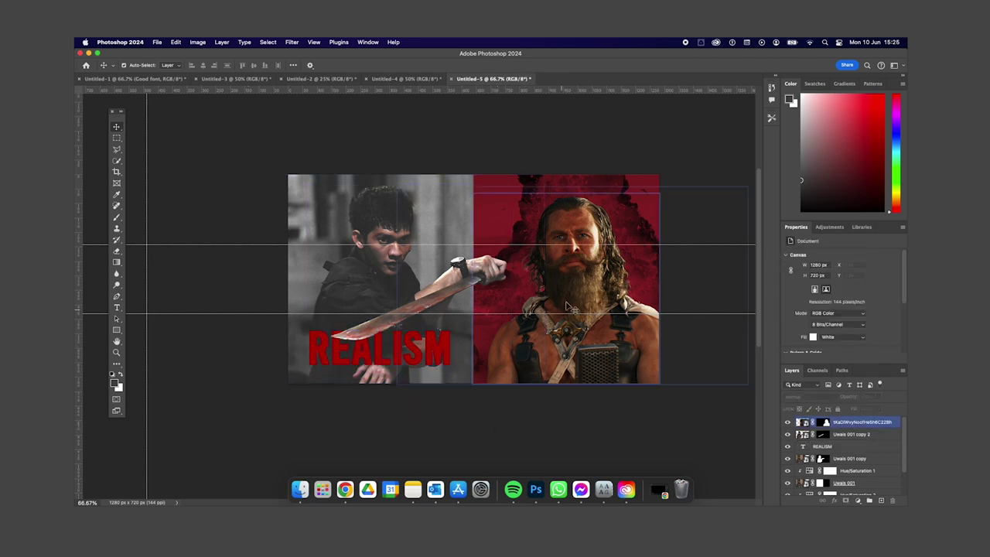
key(super+v)
key(t)
double_click(433, 278)
text(SPECTACL)
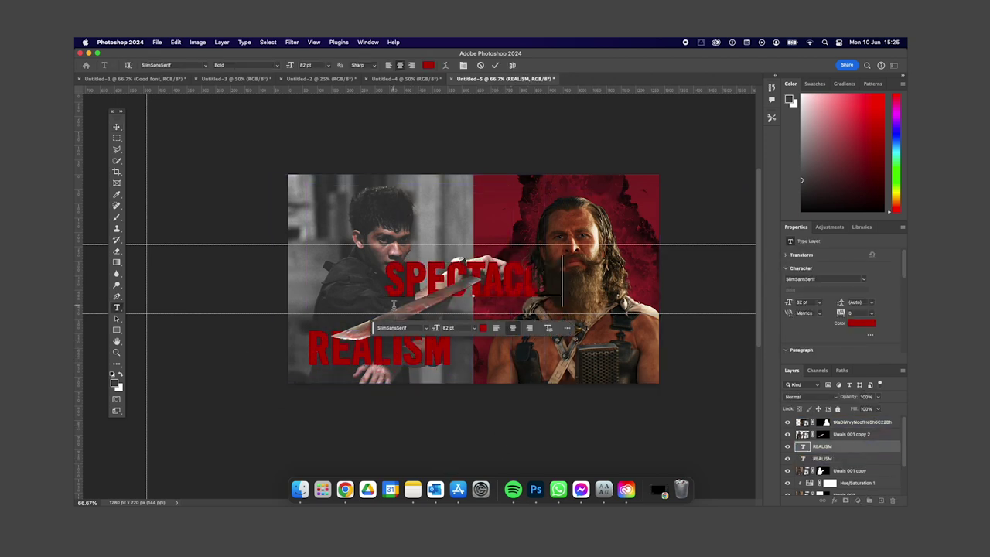
drag(393, 305, 483, 224)
- Make SPECTACLE grey Ratio Modern at 47 pt
click(573, 242)
click(668, 148)
key(super+a)
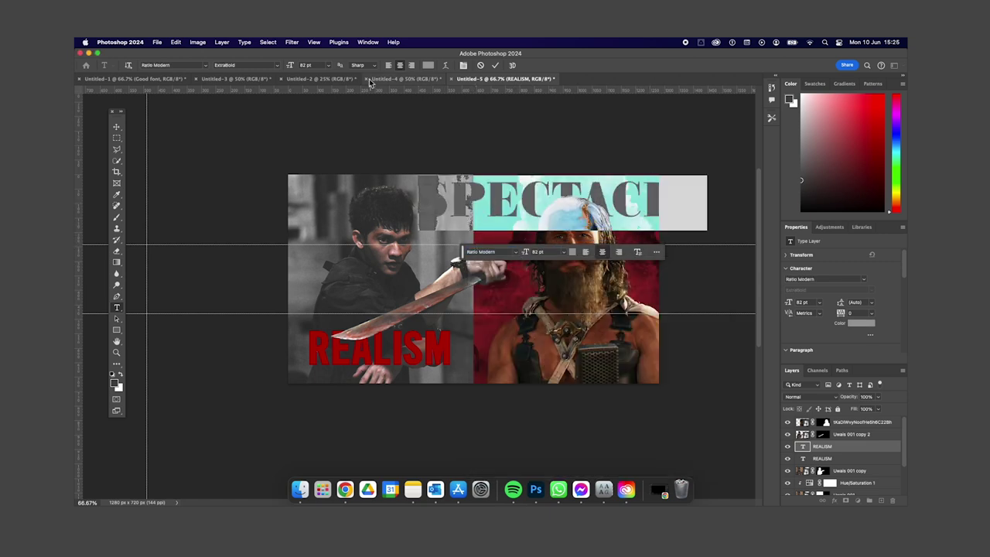
mouse_move(291, 66)
mouse_down()
mouse_move(267, 66)
mouse_move(290, 71)
mouse_up()
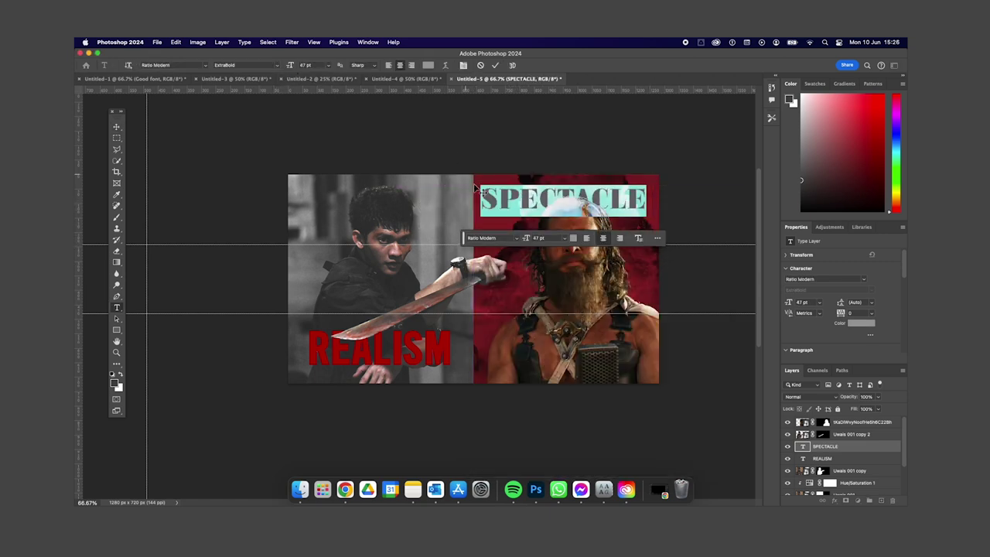
super+click(660, 222)
key(super+t)
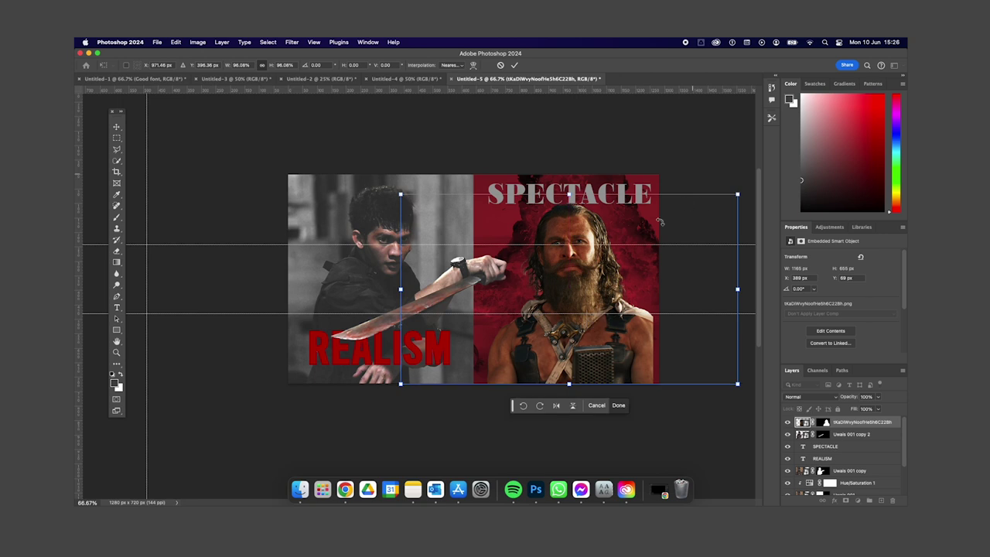
- Move the SPECTACLE title down about 10 px
key(Escape)
super+click(569, 202)
drag(569, 202, 568, 208)
key(Return)
- Lighten SPECTACLE's colour to pale grey #c8c8c8 and remove the horizontal guide
super+click(599, 376)
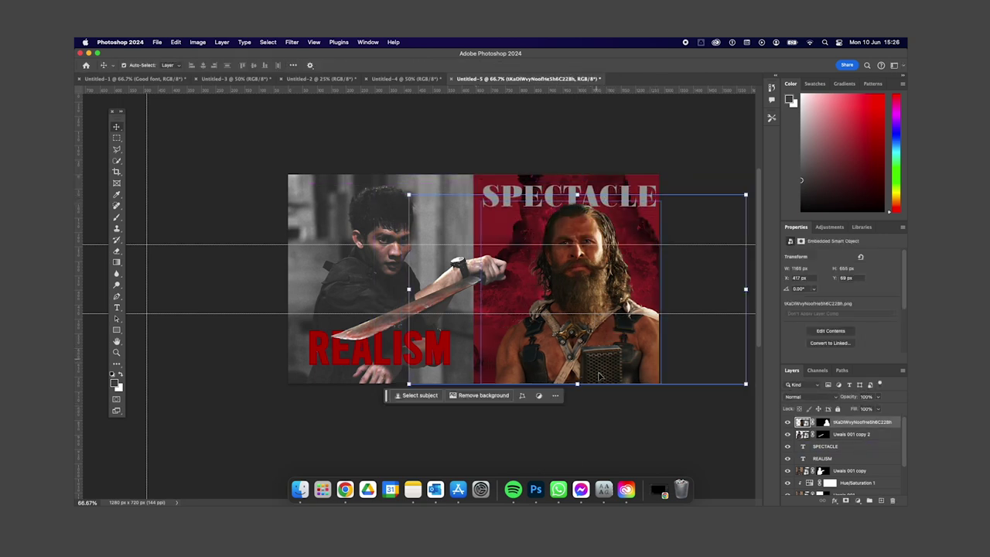
key(super+minus)
key(super+minus)
scroll(843, 456, down, 3)
click(879, 470)
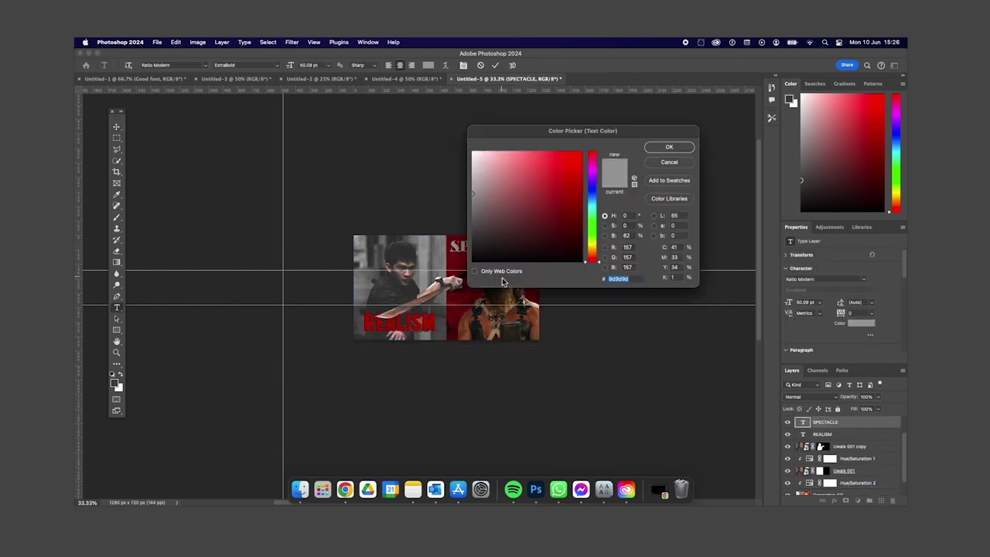
drag(473, 185, 464, 176)
click(669, 147)
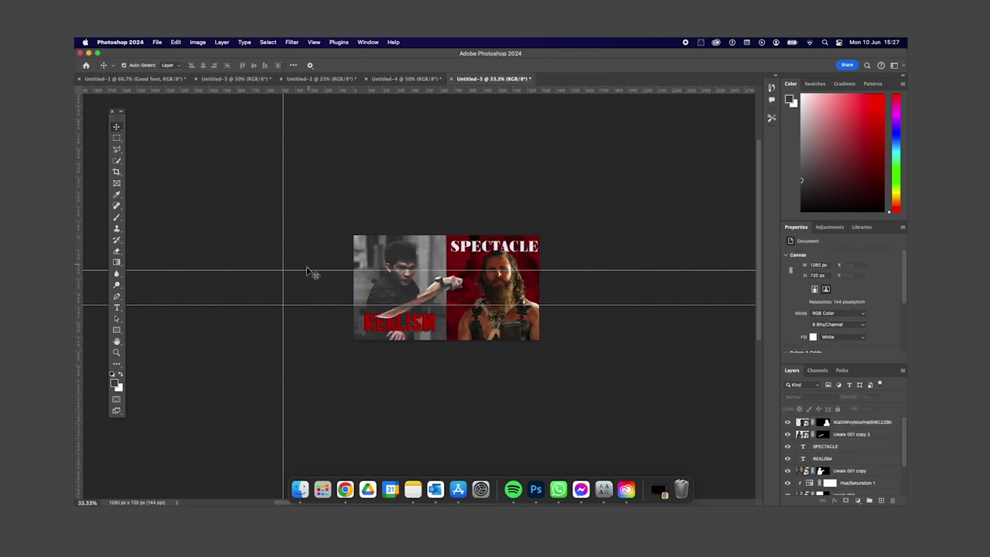
drag(288, 503, 288, 512)
key(super+equal)
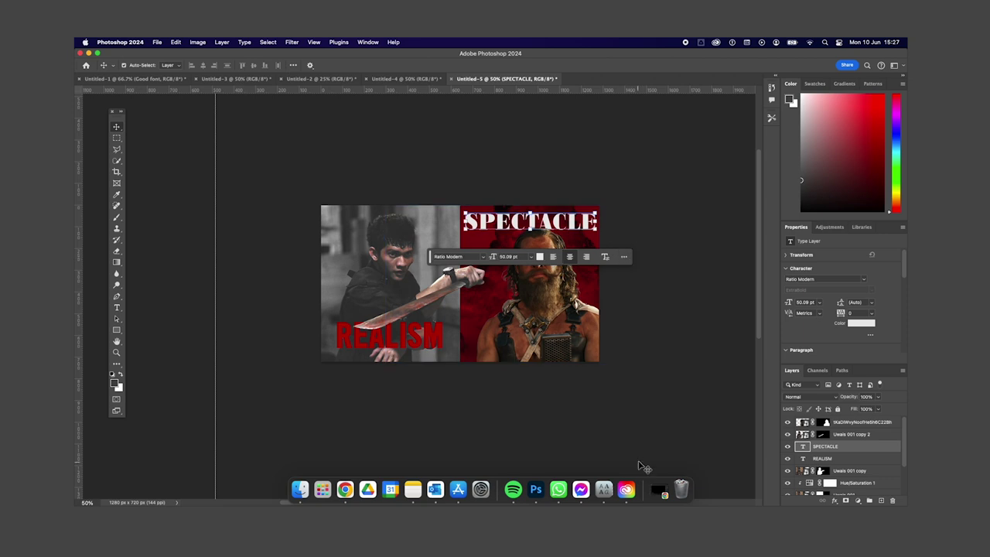
- Tighten REALISM's tracking to -40
click(389, 334)
click(861, 322)
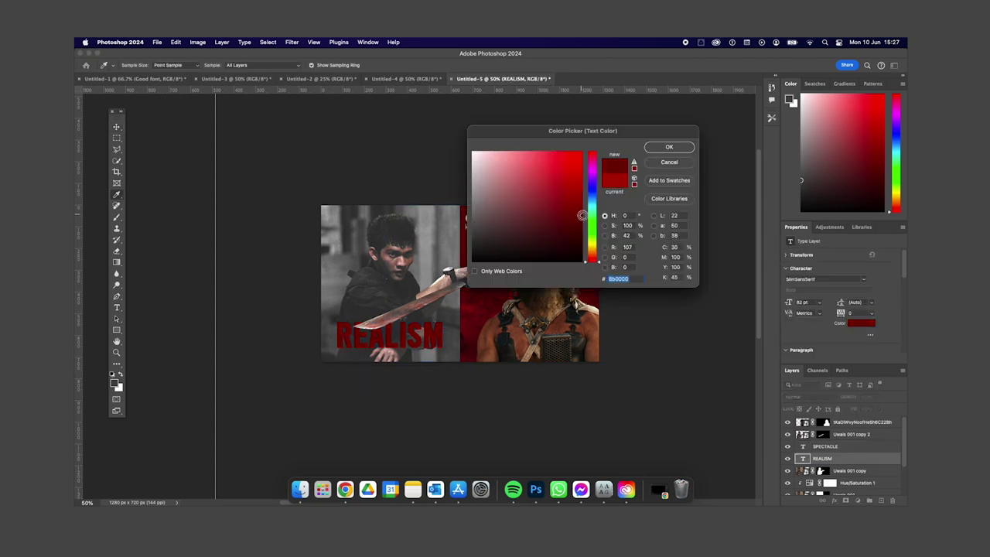
key(Return)
click(464, 376)
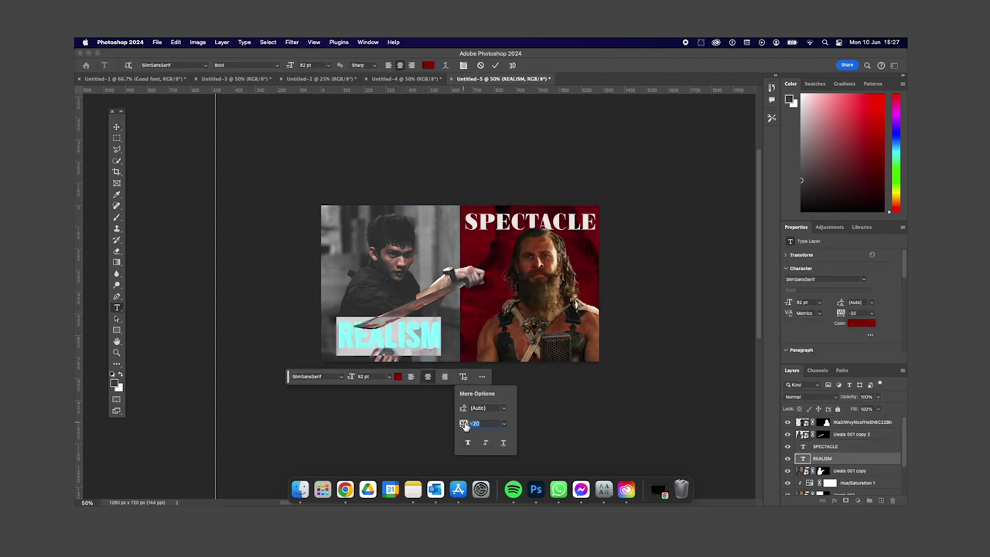
drag(463, 425, 468, 427)
text(-4)
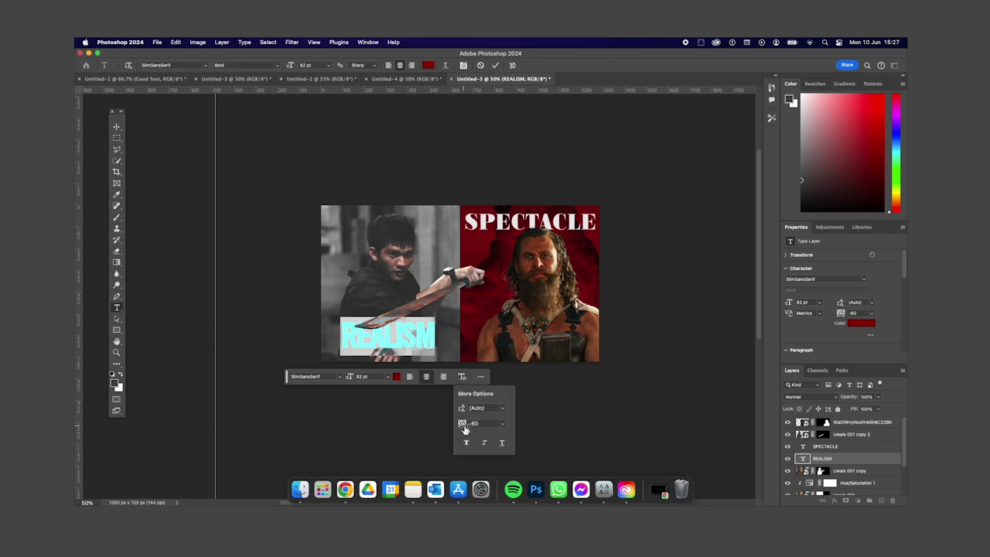
text(0)
key(Return)
key(super+Return)
- Scale REALISM to about 84 pt and place it at the lower left under the machete
key(super+t)
drag(437, 347, 445, 361)
drag(377, 342, 430, 345)
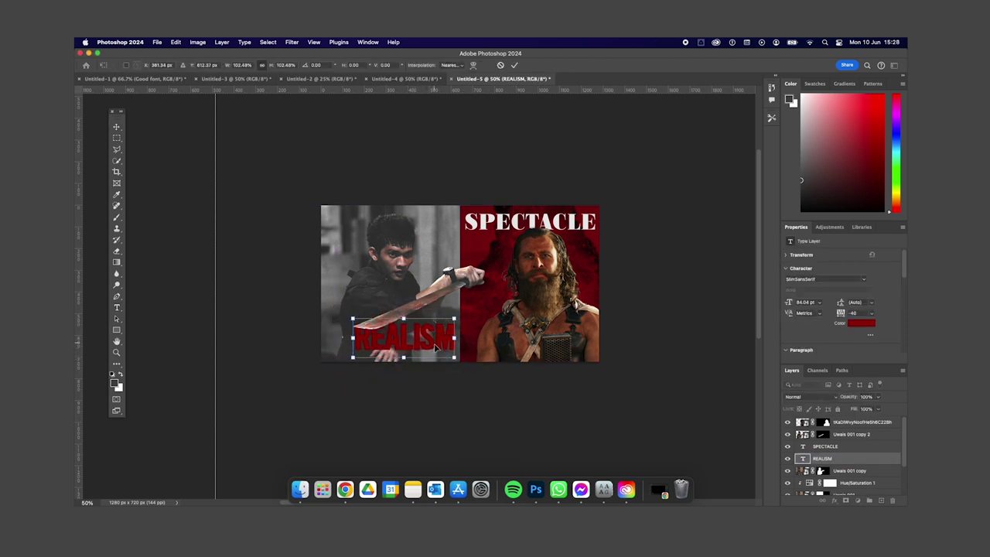
key(Return)
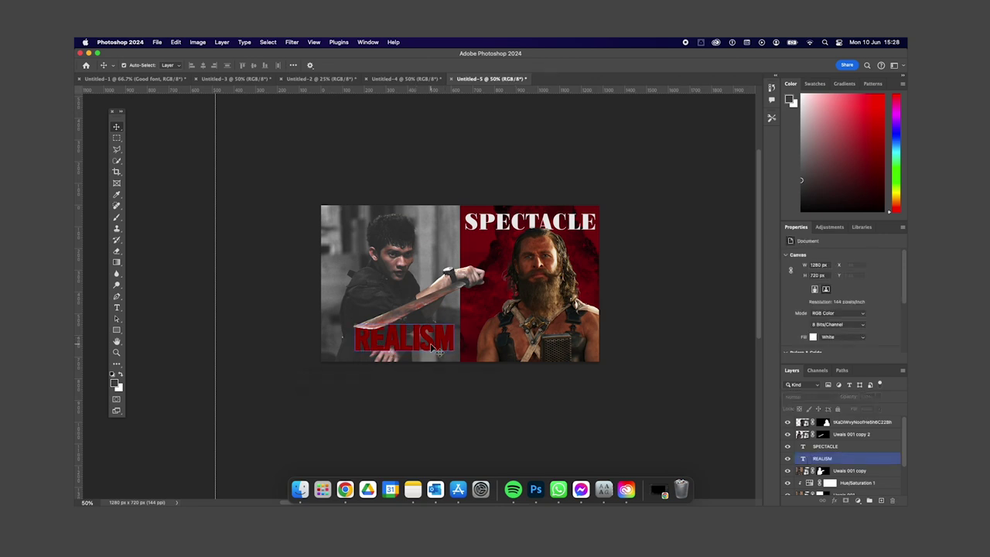
drag(435, 349, 416, 351)
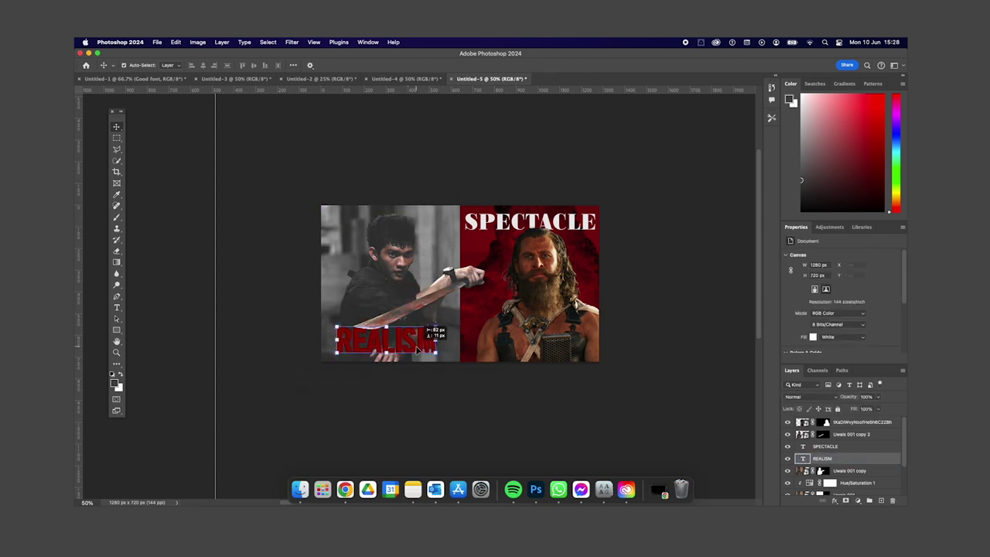
click(487, 413)
click(822, 458)
click(861, 322)
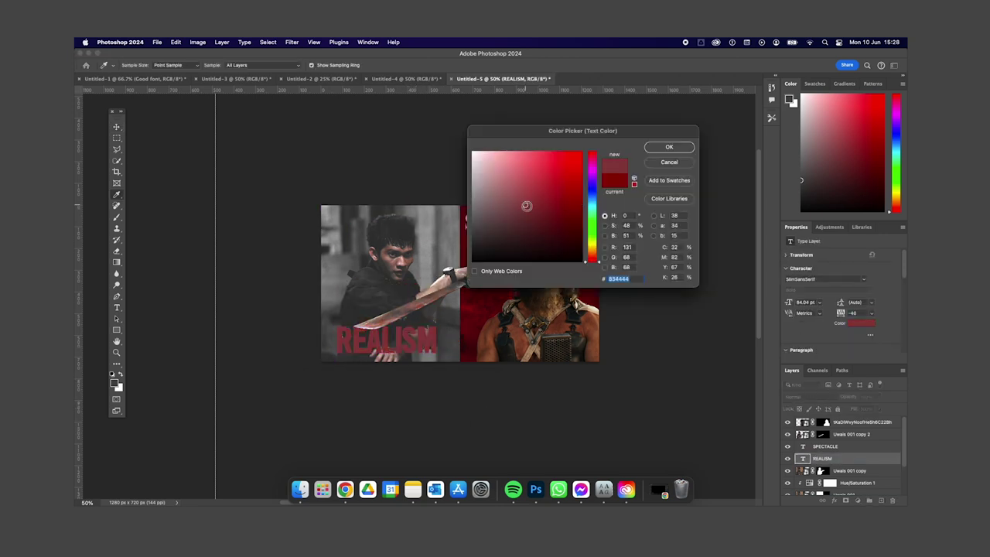
key(Return)
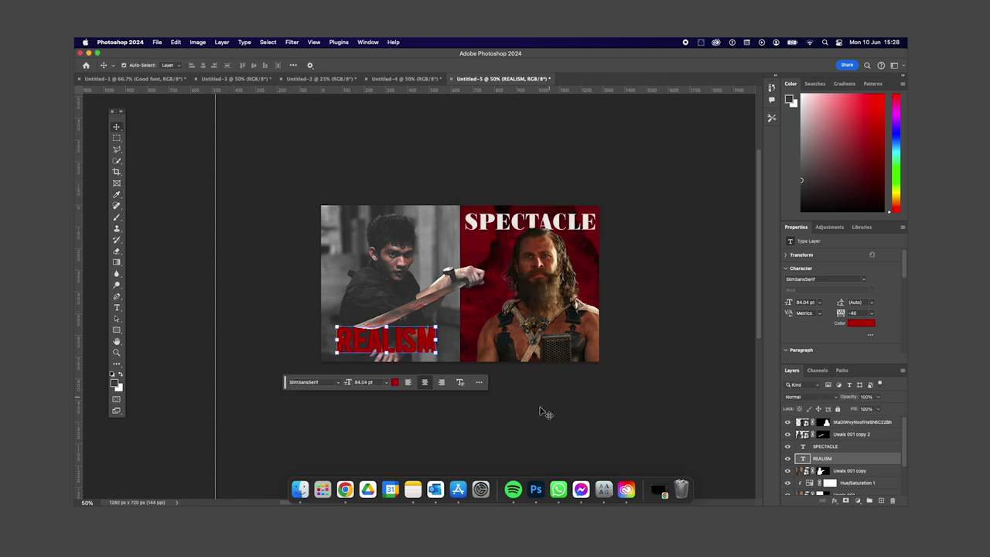
click(487, 401)
- Apply a different font to the SPECTACLE title
click(530, 222)
click(452, 256)
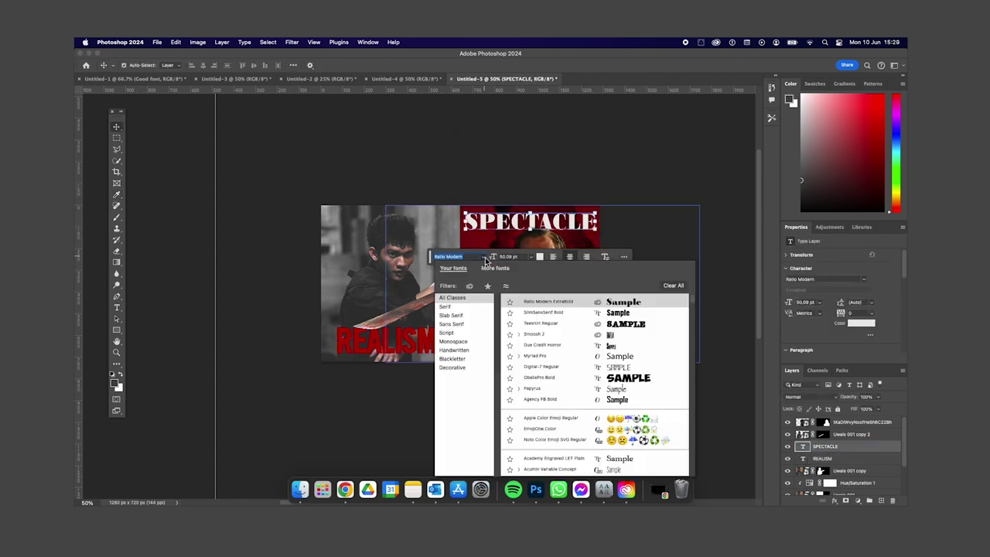
click(612, 382)
click(564, 360)
key(super+t)
drag(460, 222, 415, 224)
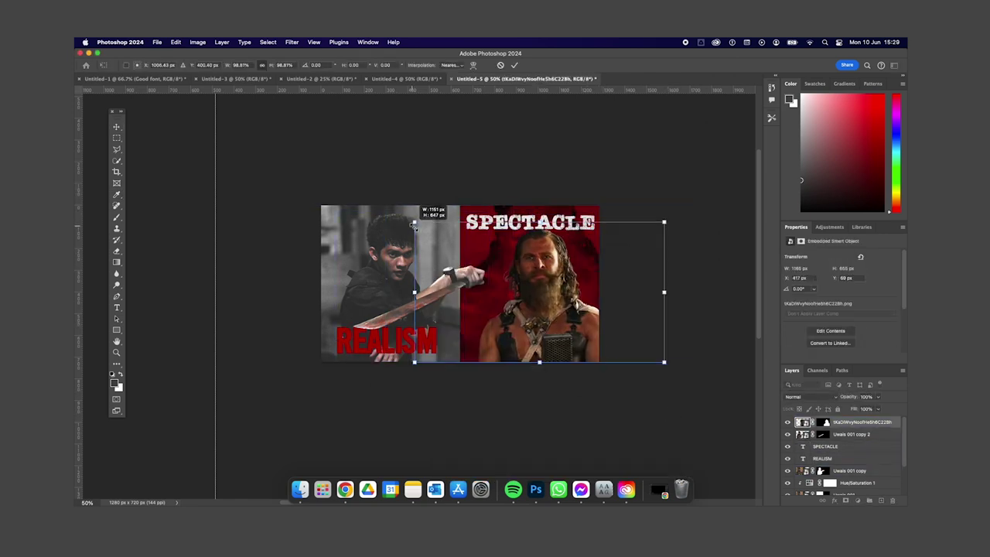
key(Escape)
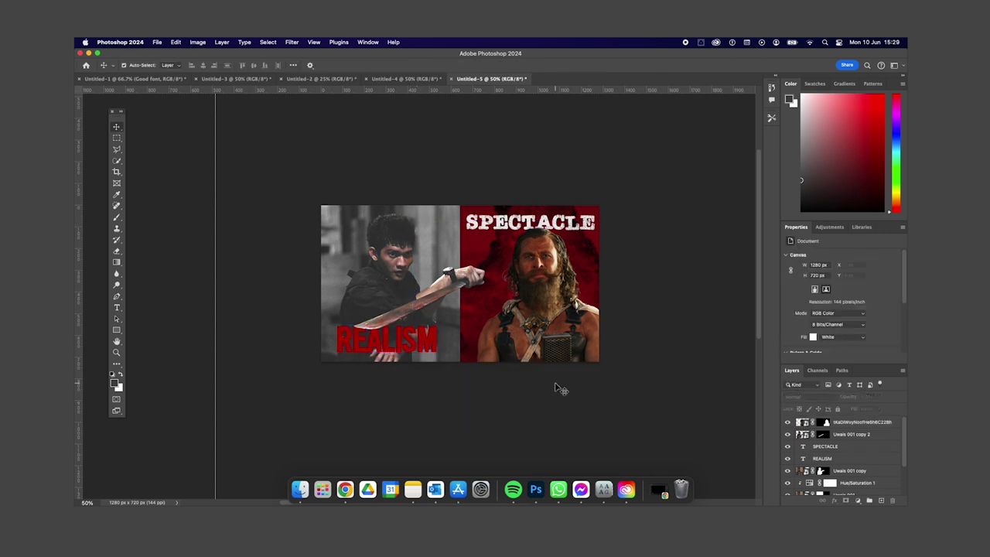
- Draw a 9 px black rectangle down the seam and layer it below the left portrait copy
key(u)
drag(460, 194, 460, 192)
drag(461, 425, 462, 423)
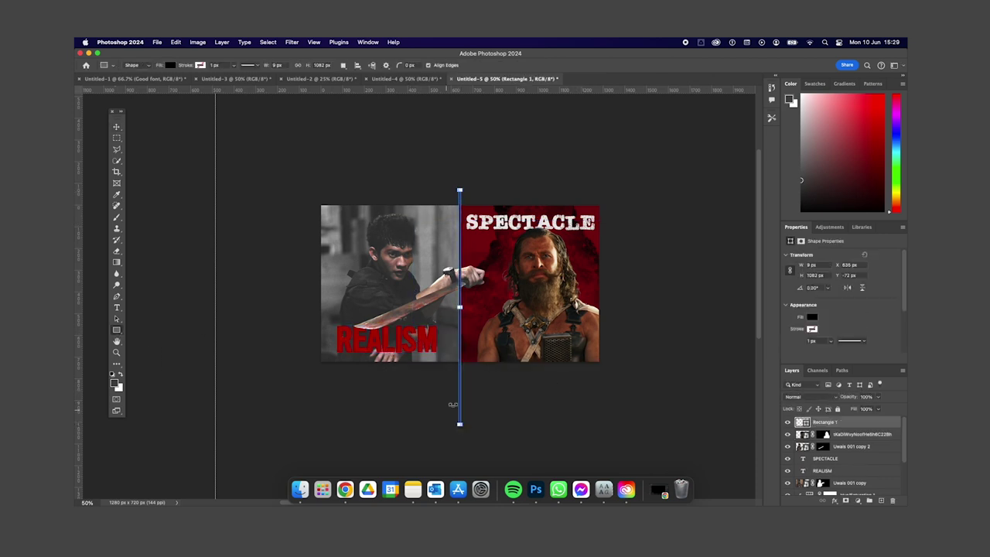
drag(848, 454, 849, 488)
key(v)
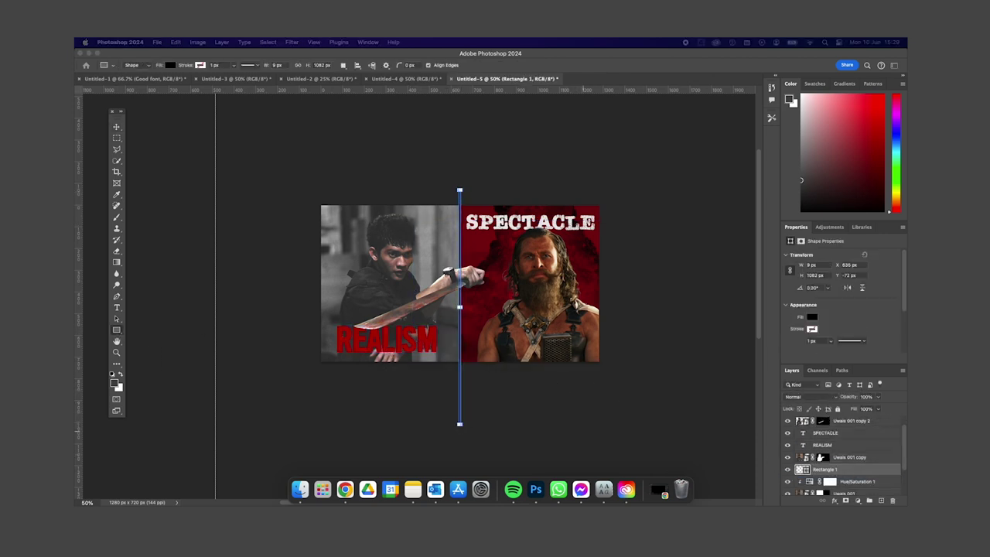
click(350, 178)
- Change REALISM's font to Teeshirt
click(421, 340)
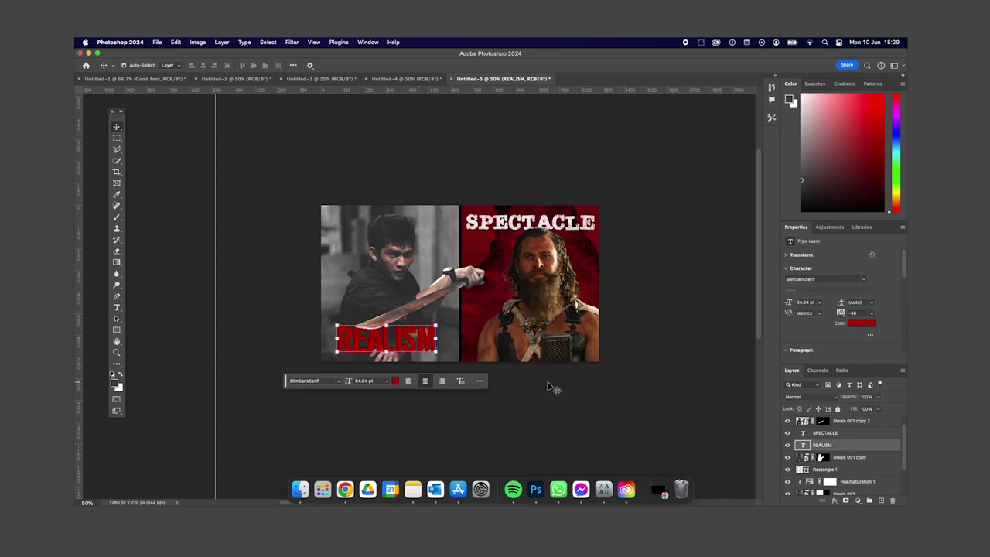
click(340, 381)
click(420, 159)
click(531, 222)
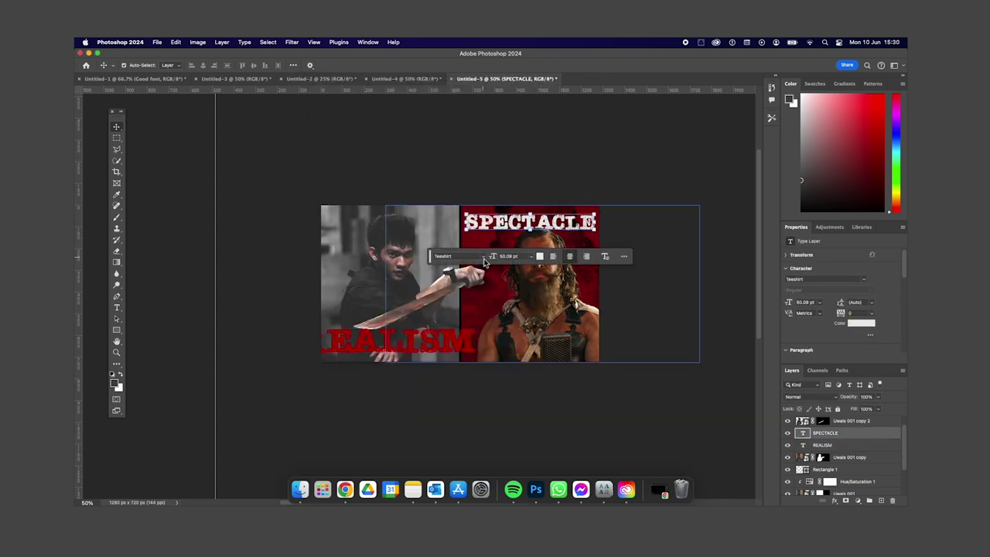
click(484, 252)
key(Escape)
- Shrink REALISM to about 88% and enlarge SPECTACLE across the top
click(391, 334)
key(ctrl+t)
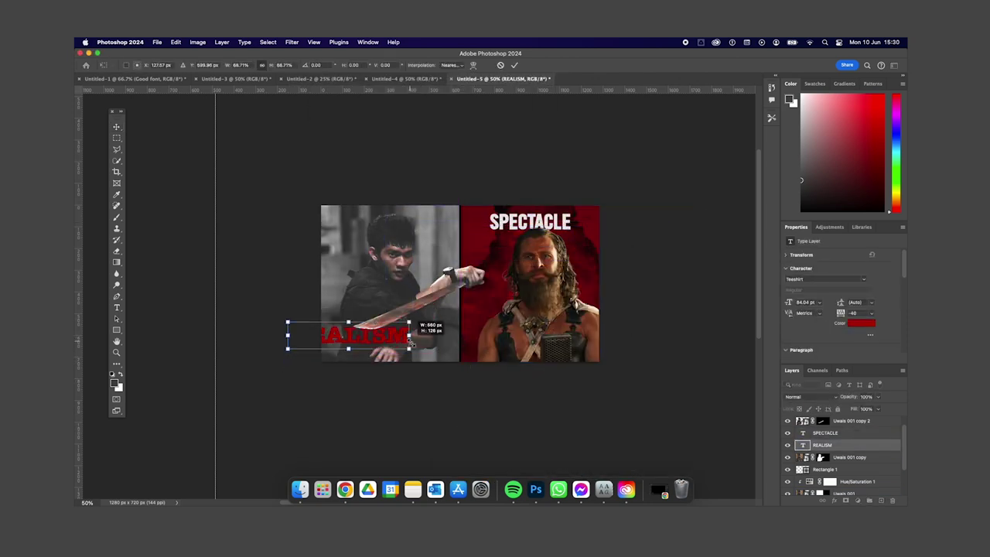
drag(411, 348, 455, 384)
click(456, 384)
click(441, 334)
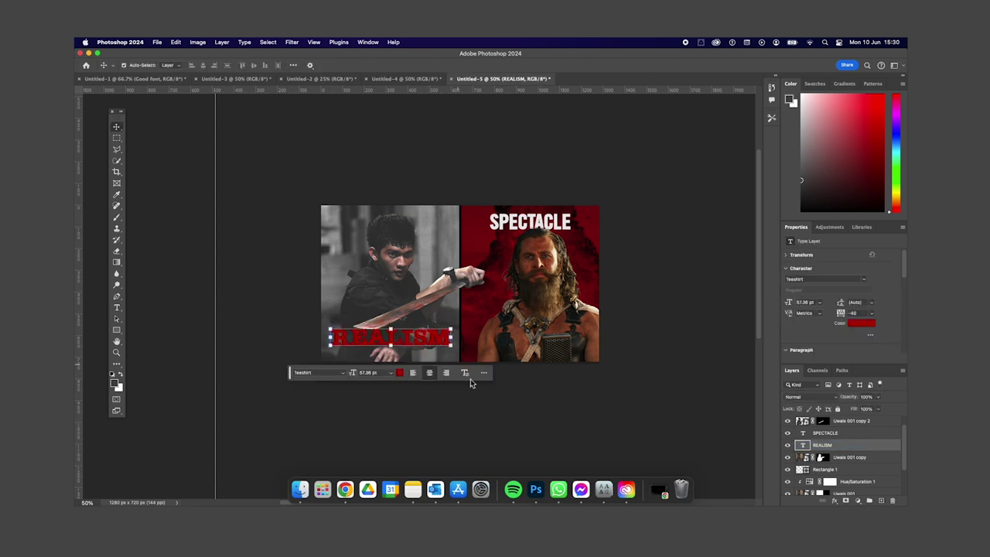
click(499, 426)
key(ctrl+plus)
key(ctrl+v)
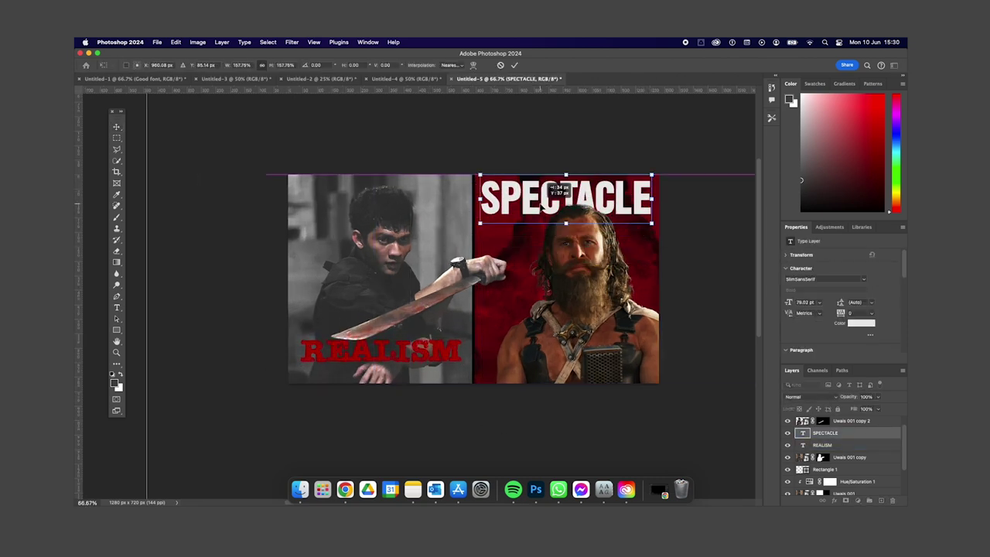
key(Return)
- Give REALISM a brighter red text colour
click(391, 352)
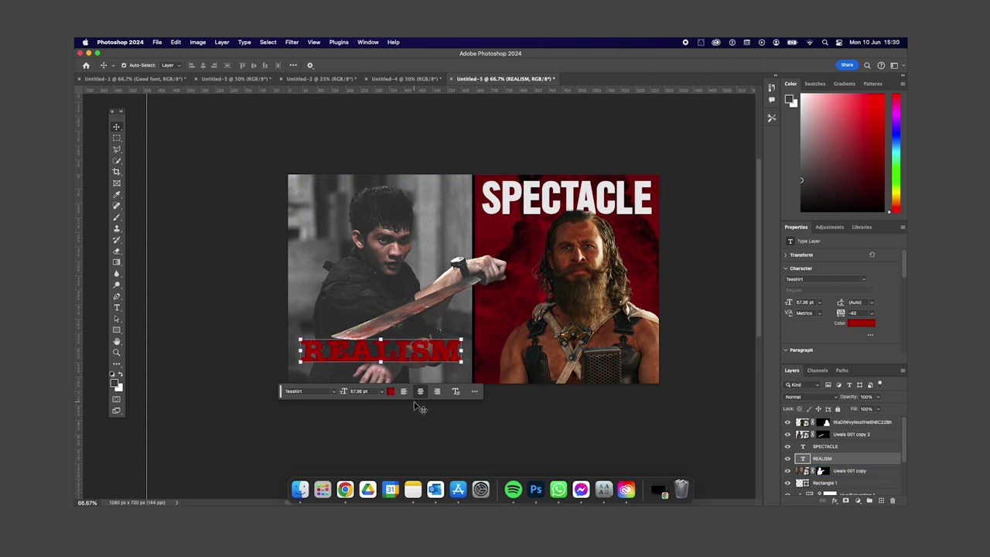
click(391, 391)
click(573, 138)
key(Return)
click(642, 419)
key(ctrl+minus)
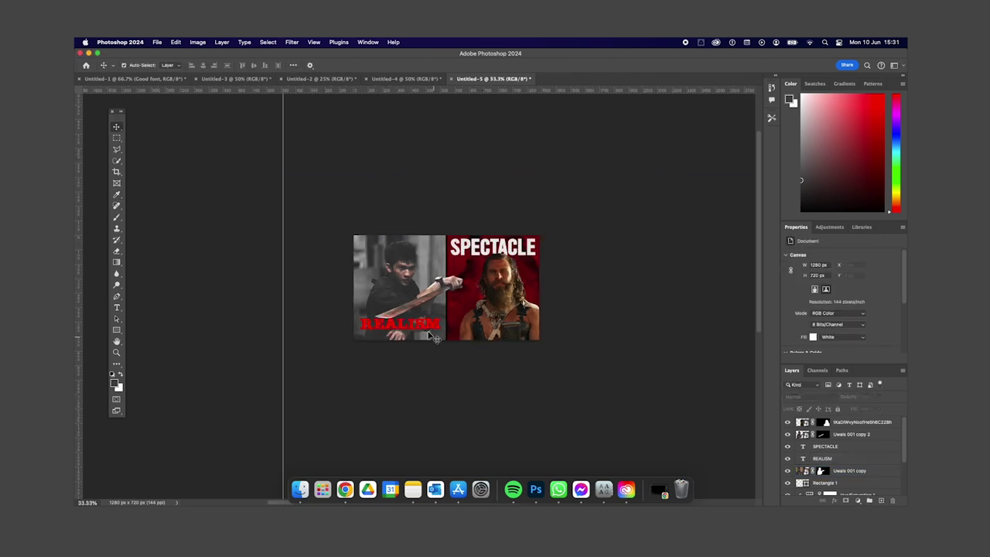
- Set REALISM's tracking to -20, darken its red, and nudge it up slightly
click(431, 336)
click(476, 354)
text(-20)
key(Return)
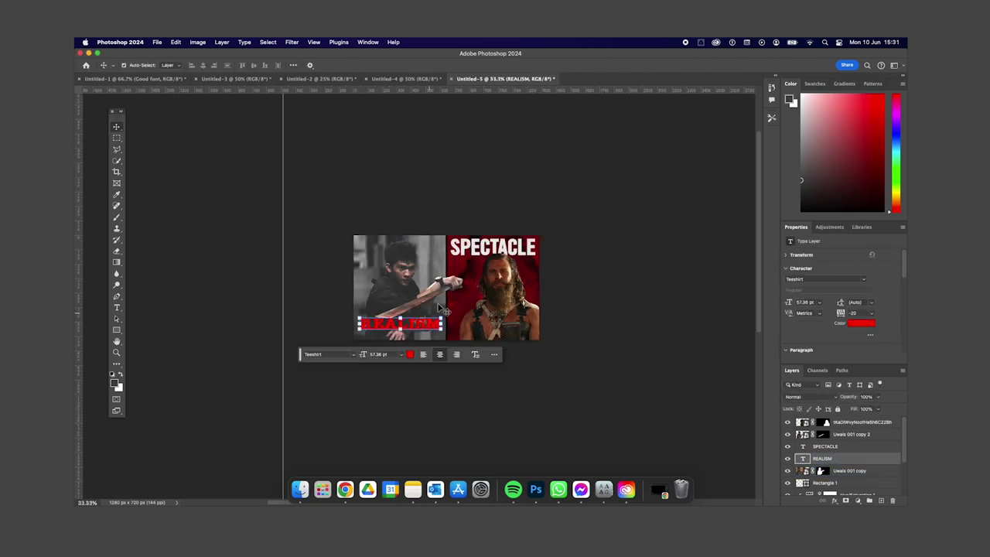
click(409, 354)
click(669, 147)
key(super+equal)
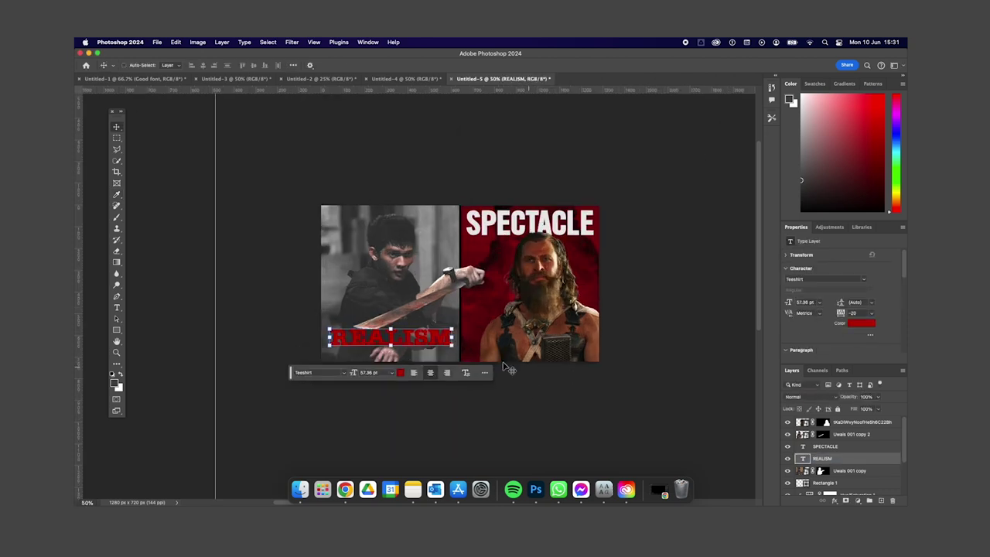
drag(446, 345, 446, 340)
- Enlarge the REALISM title slightly along the bottom of the fighter photo, then deselect it
key(super+t)
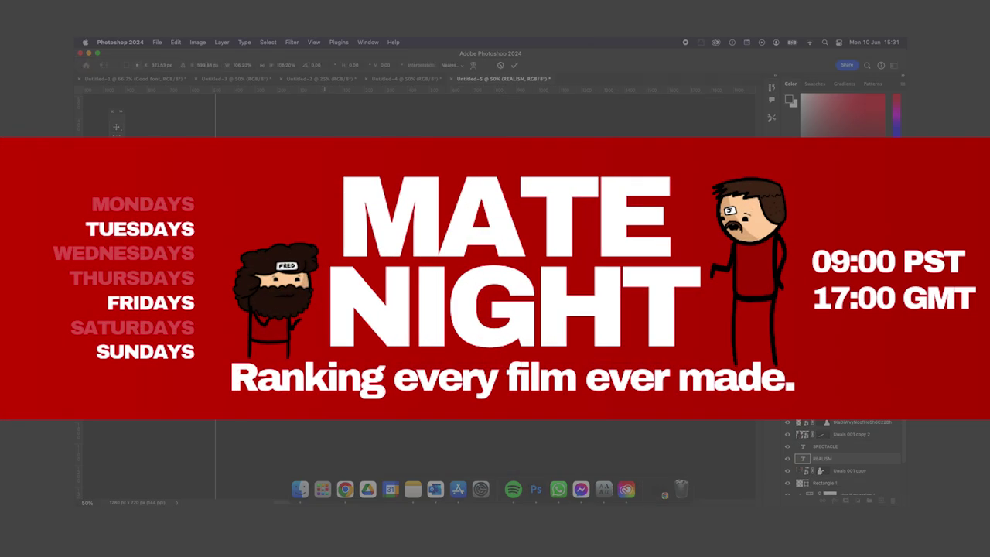
key(Return)
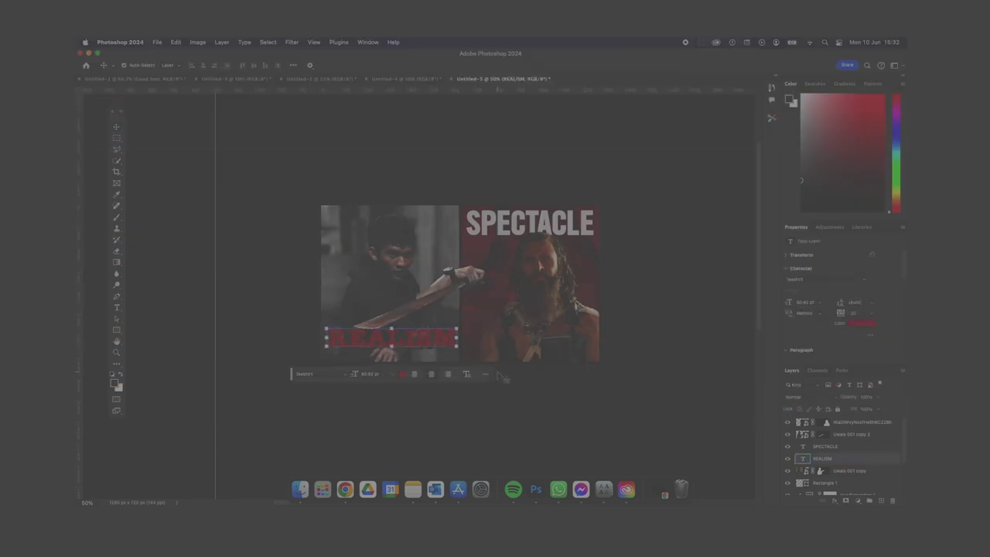
click(520, 410)
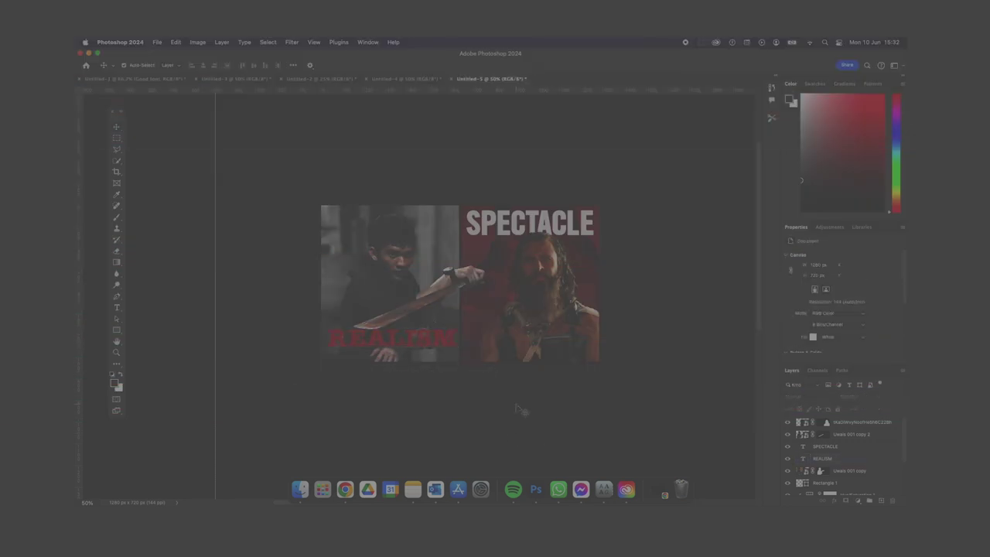